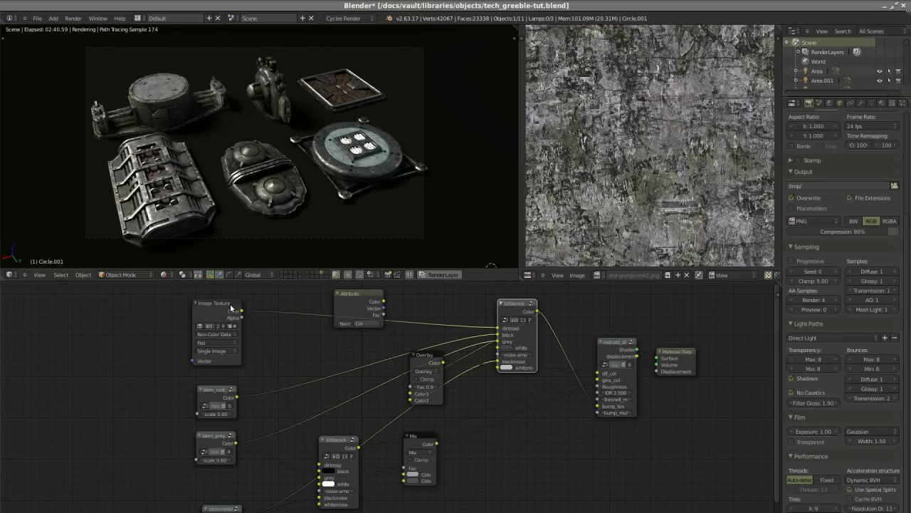
Examine the node tree from the Image Texture and bbm texture groups through the stencil groups to the Material Output
{"action": "scroll", "coordinate": [249, 501], "scroll_direction": "down", "scroll_amount": 4}
{"action": "middle_click_drag", "start_coordinate": [246, 491], "coordinate": [235, 455]}
{"action": "scroll", "coordinate": [287, 500], "scroll_direction": "up", "scroll_amount": 3}
{"action": "middle_click_drag", "start_coordinate": [334, 469], "coordinate": [335, 486]}
{"action": "scroll", "coordinate": [335, 489], "scroll_direction": "down", "scroll_amount": 1}
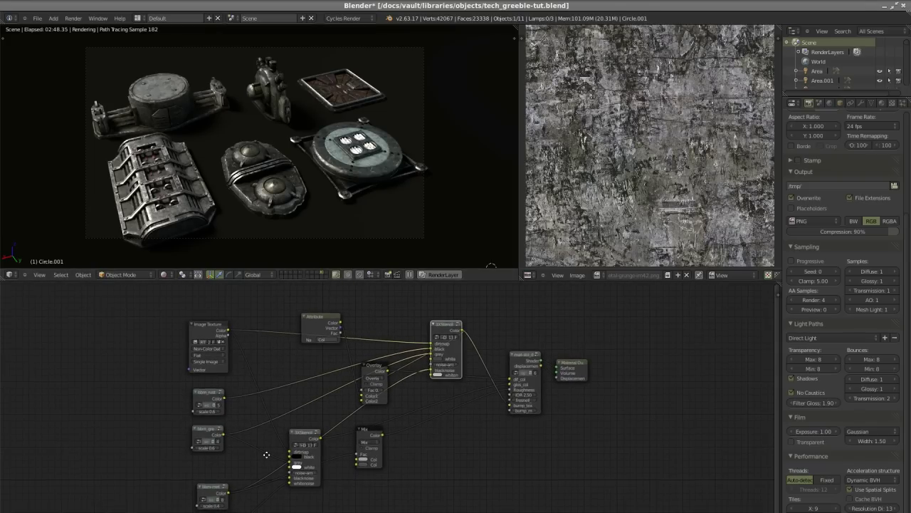
{"action": "middle_click_drag", "start_coordinate": [271, 470], "coordinate": [238, 378]}
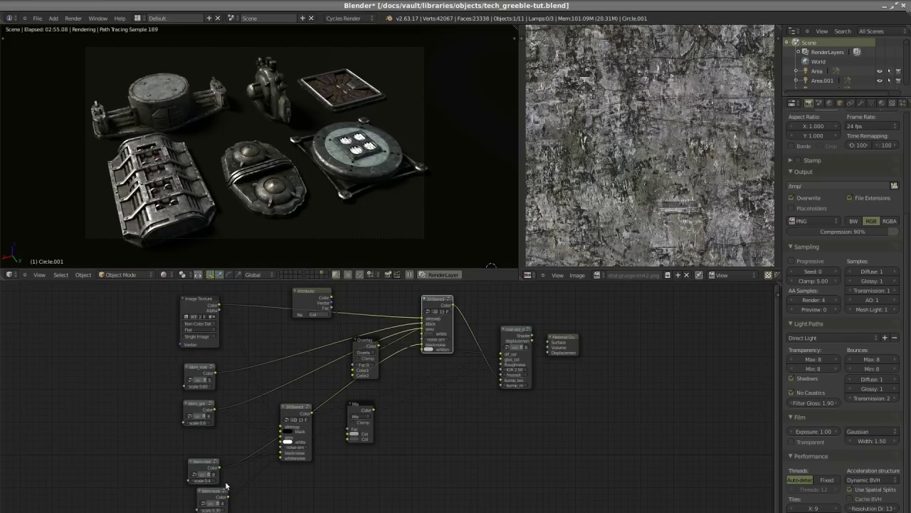
{"action": "middle_click_drag", "start_coordinate": [497, 435], "coordinate": [501, 454]}
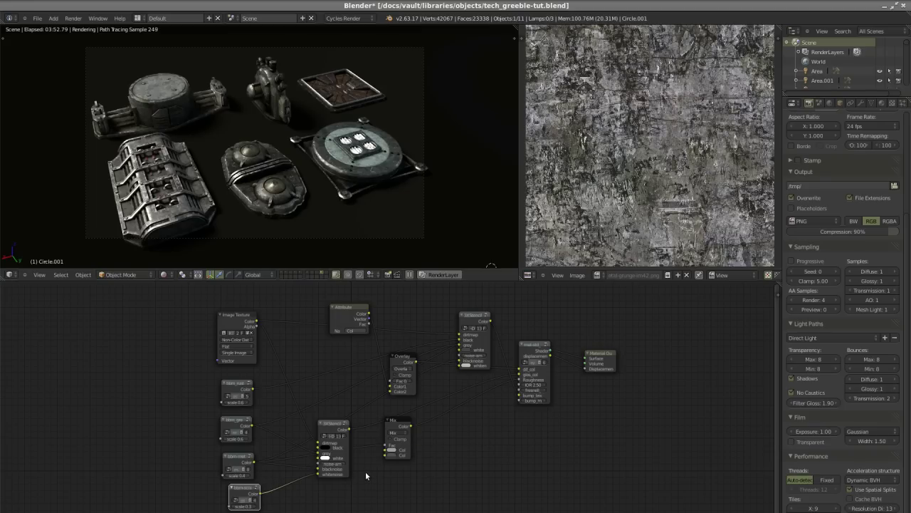
Move the Mix node and the lower 3XStencil-D group farther right, away from the bbm texture groups
{"action": "left_click_drag", "start_coordinate": [336, 424], "coordinate": [333, 421]}
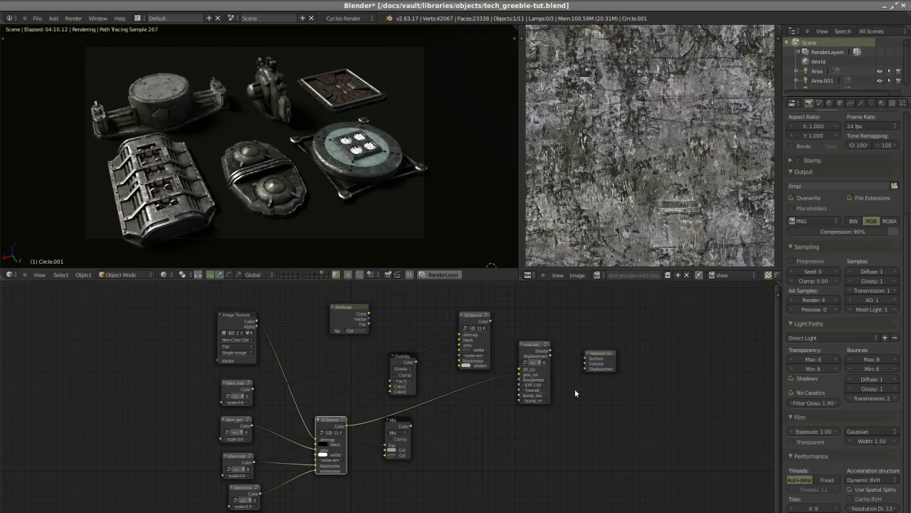
{"action": "left_click_drag", "start_coordinate": [394, 428], "coordinate": [466, 408]}
{"action": "left_click_drag", "start_coordinate": [337, 420], "coordinate": [410, 410]}
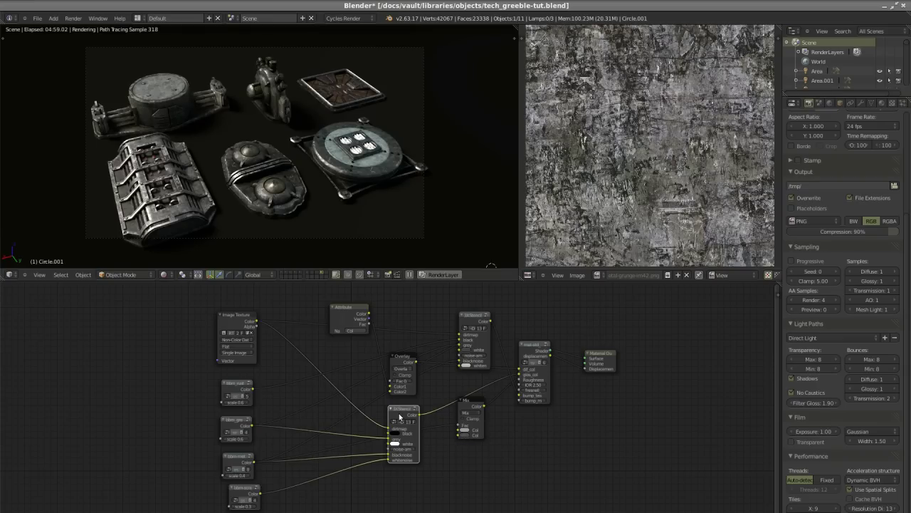
Check the rust group's link, and nudge the dif_col/glos_col material group and upper stencil group to reveal their connections
{"action": "left_click", "coordinate": [238, 392]}
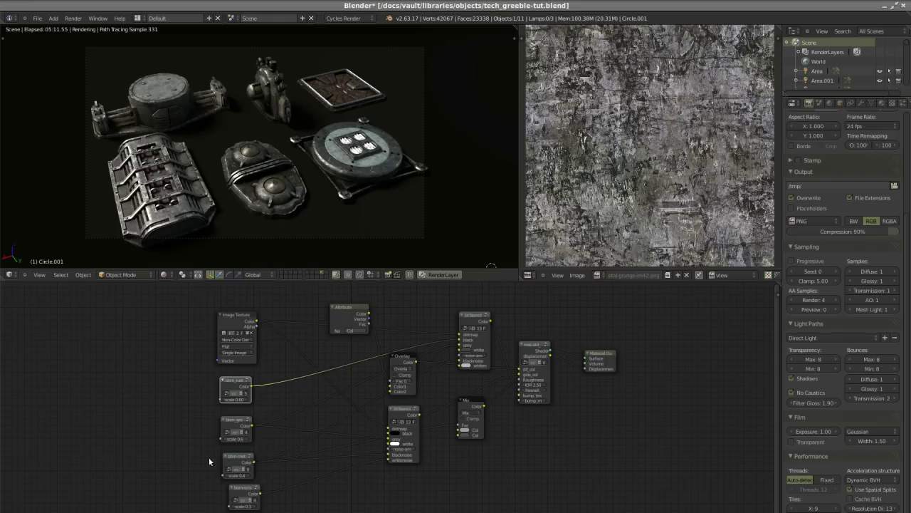
{"action": "left_click_drag", "start_coordinate": [531, 353], "coordinate": [525, 361]}
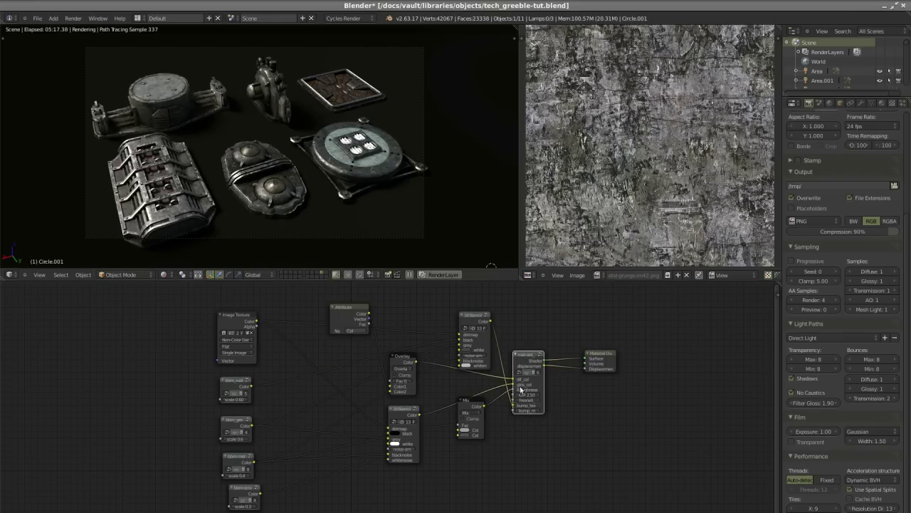
{"action": "middle_click_drag", "start_coordinate": [433, 423], "coordinate": [395, 428]}
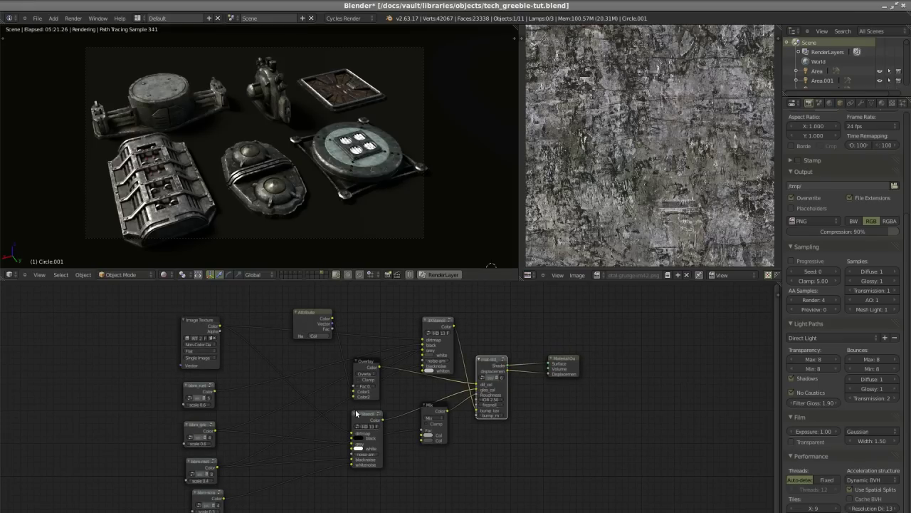
{"action": "left_click_drag", "start_coordinate": [431, 318], "coordinate": [428, 314]}
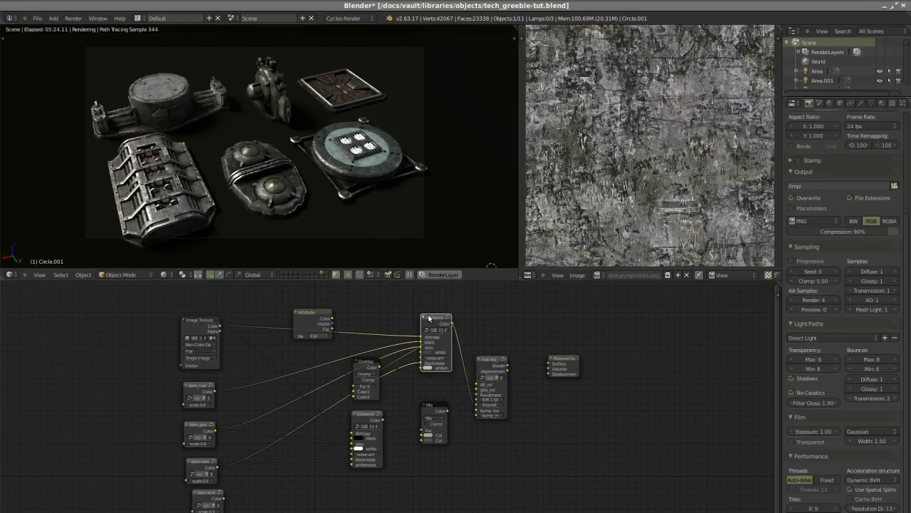
{"action": "left_click", "coordinate": [489, 362]}
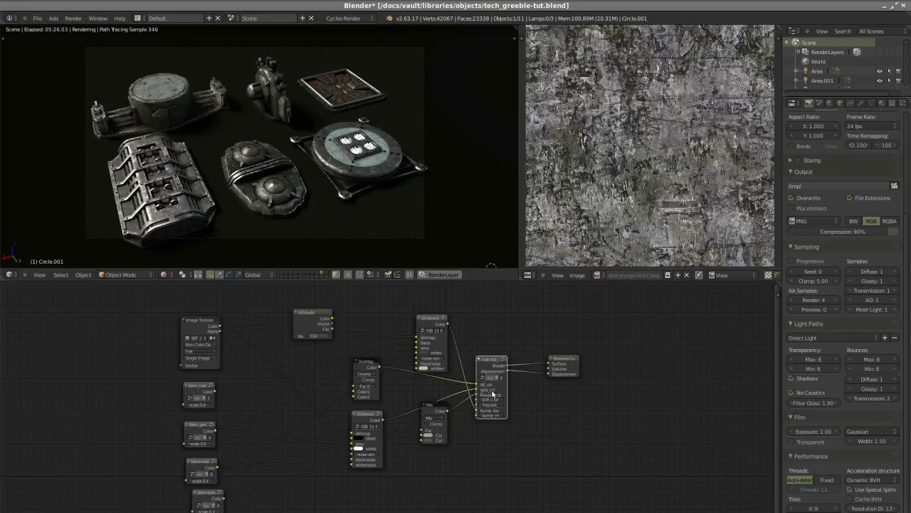
{"action": "scroll", "coordinate": [498, 390], "scroll_direction": "up", "scroll_amount": 3}
{"action": "scroll", "coordinate": [554, 413], "scroll_direction": "down", "scroll_amount": 2}
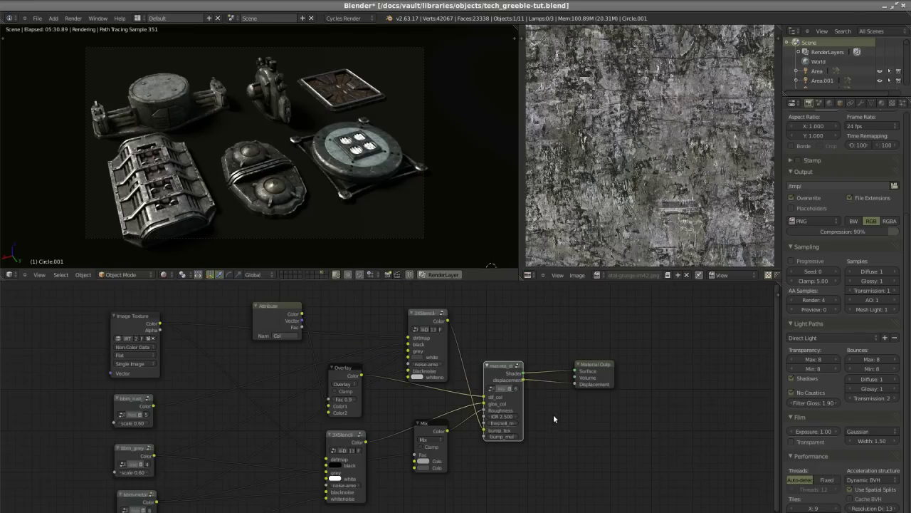
Trace the links into the Material Output node and shift the material group slightly upward to show its inputs
{"action": "left_click", "coordinate": [584, 377]}
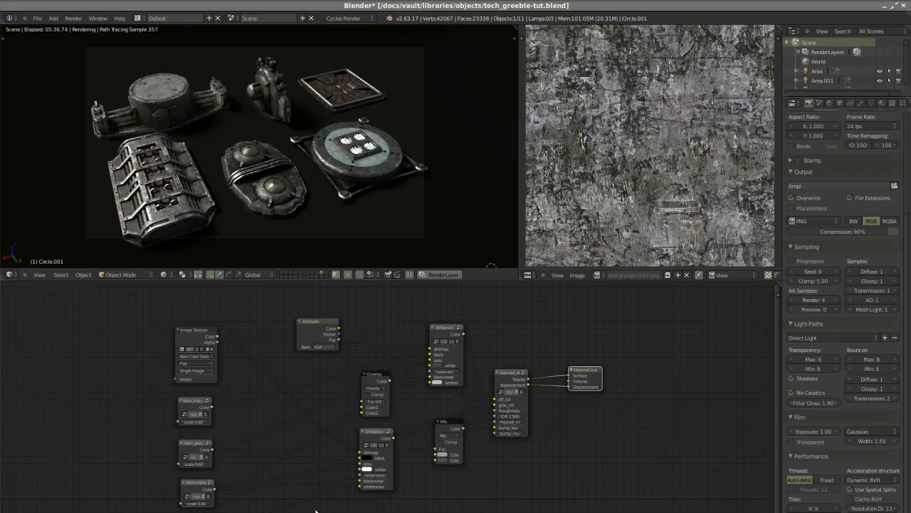
{"action": "middle_click_drag", "start_coordinate": [316, 510], "coordinate": [301, 494]}
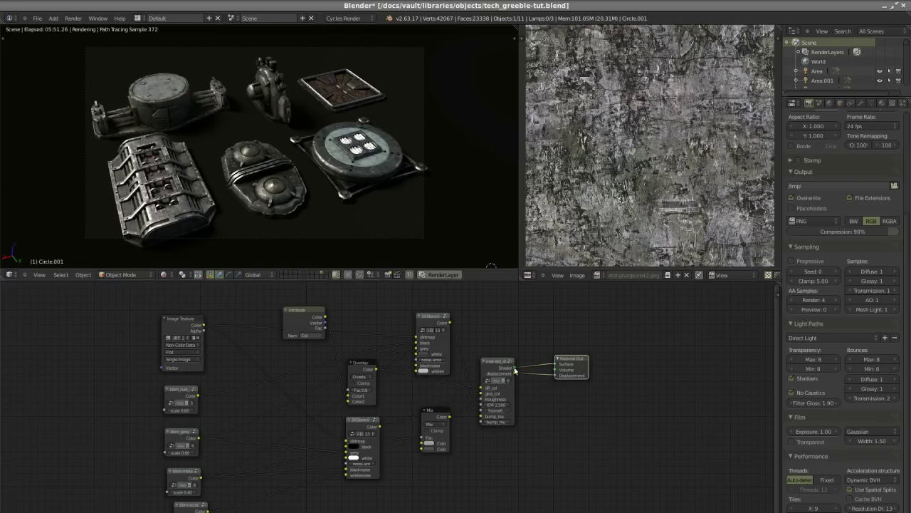
{"action": "left_click_drag", "start_coordinate": [498, 362], "coordinate": [501, 356]}
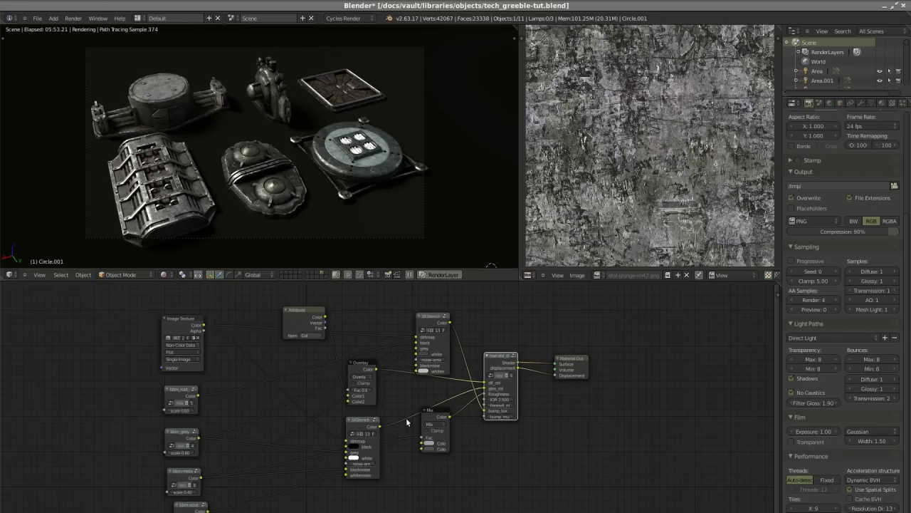
{"action": "middle_click_drag", "start_coordinate": [375, 427], "coordinate": [374, 441]}
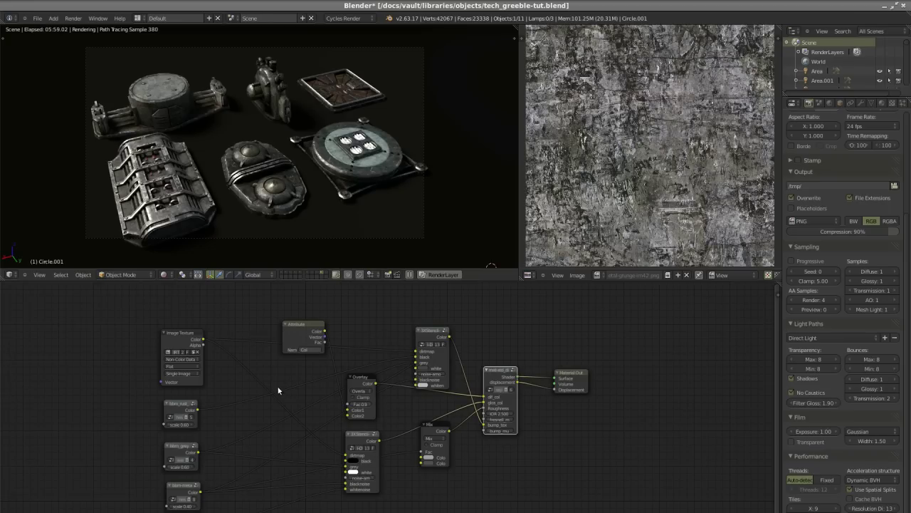
{"action": "scroll", "coordinate": [288, 399], "scroll_direction": "down", "scroll_amount": 4, "text": "shift"}
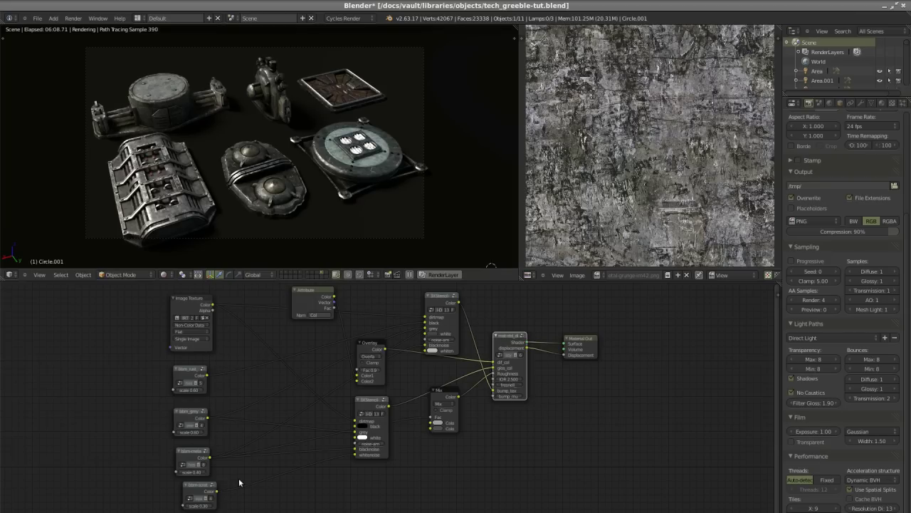
{"action": "scroll", "coordinate": [289, 474], "scroll_direction": "up", "scroll_amount": 1, "text": "shift"}
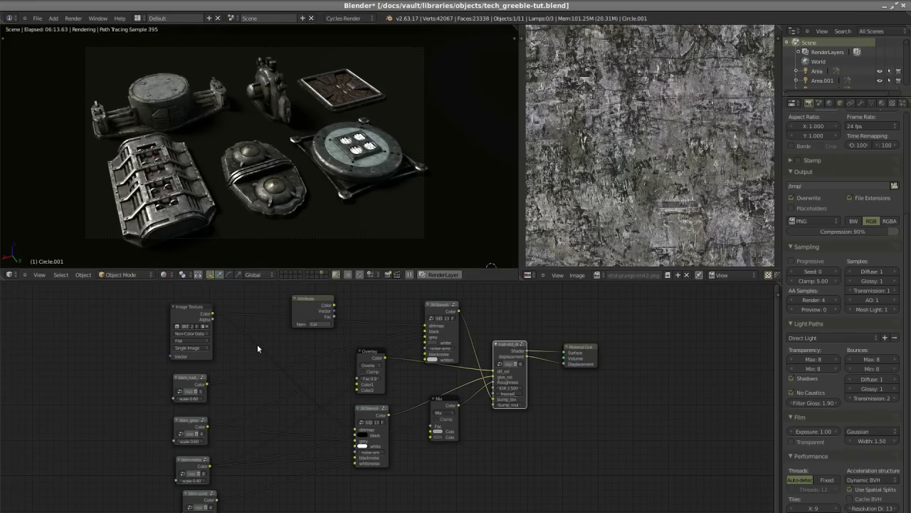
Move the Attribute node closer to the Image Texture node, check its name field, and nudge the Image Texture node slightly
{"action": "left_click_drag", "start_coordinate": [300, 304], "coordinate": [273, 304]}
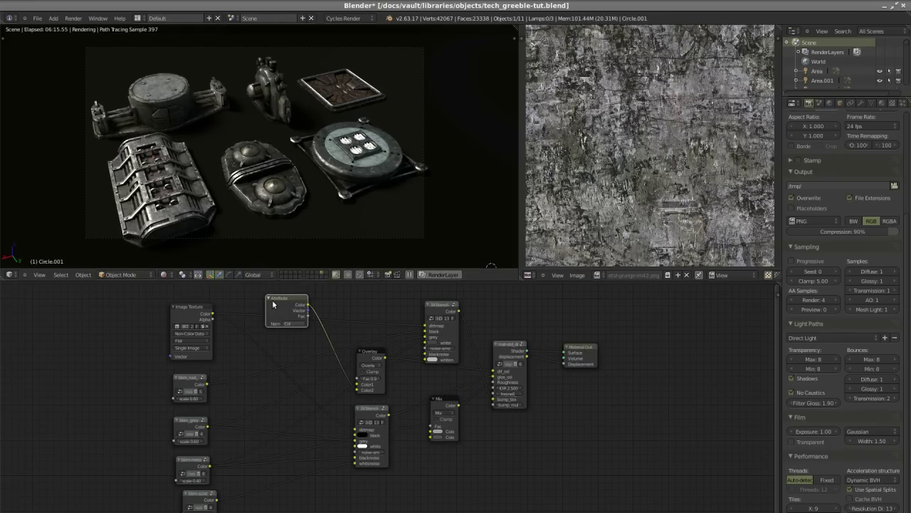
{"action": "left_click", "coordinate": [288, 323]}
{"action": "type", "text": "P"}
{"action": "left_click_drag", "start_coordinate": [188, 322], "coordinate": [189, 330]}
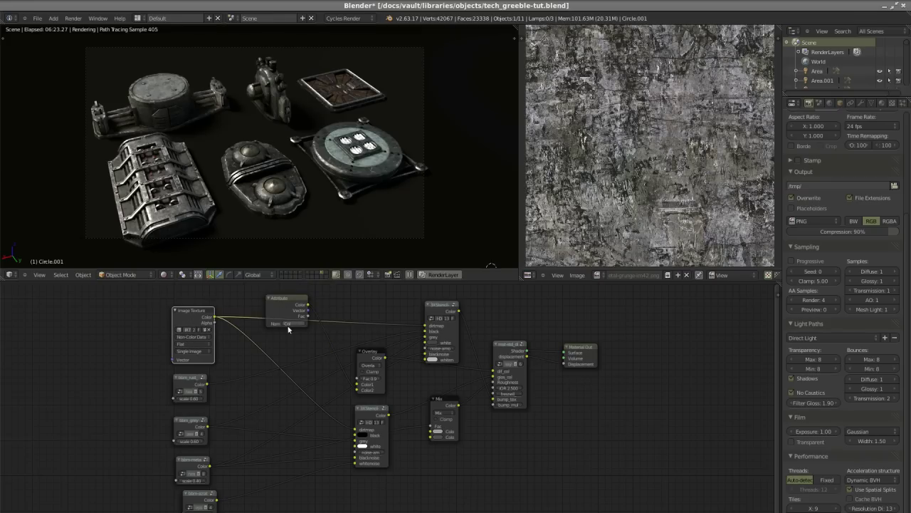
{"action": "middle_click_drag", "start_coordinate": [332, 350], "coordinate": [292, 361]}
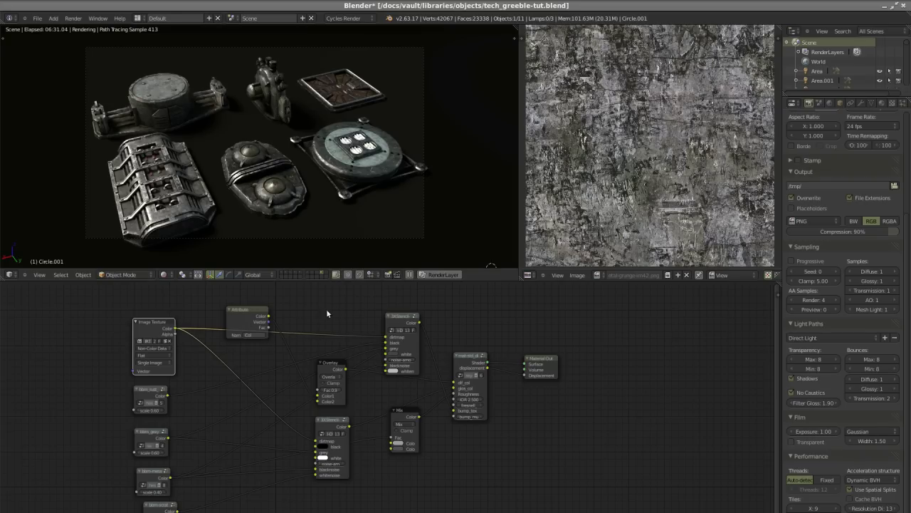
Inspect the rust, grey metal, metal patches and scratches texture groups up close, selecting the bbm-scratches group
{"action": "scroll", "coordinate": [174, 436], "scroll_direction": "up", "scroll_amount": 3}
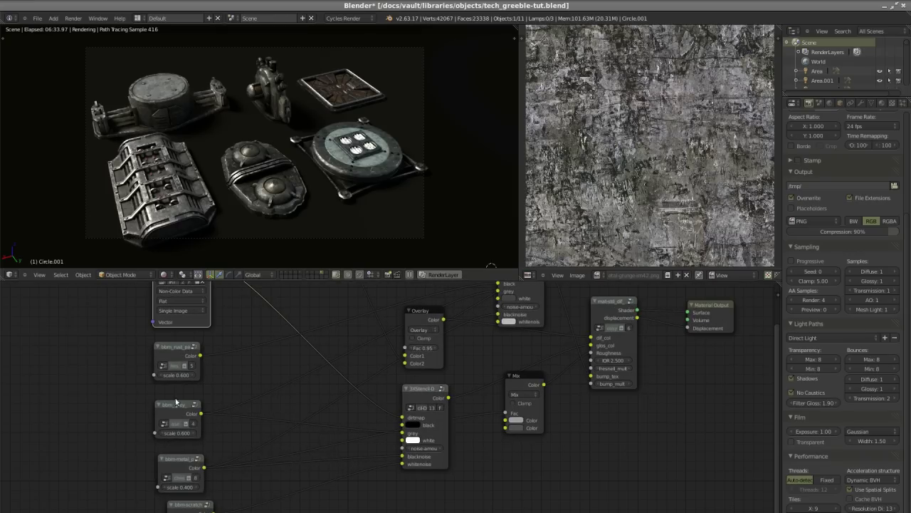
{"action": "scroll", "coordinate": [192, 501], "scroll_direction": "up", "scroll_amount": 2}
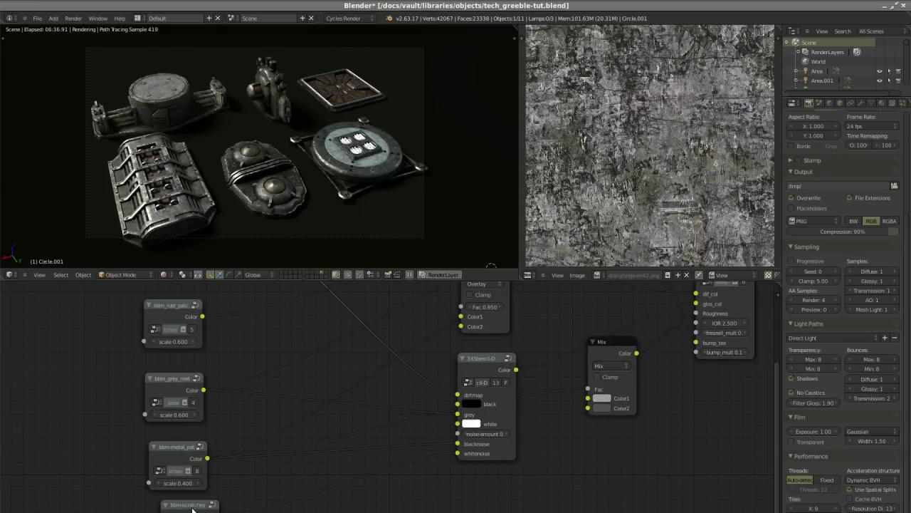
{"action": "scroll", "coordinate": [192, 502], "scroll_direction": "down", "scroll_amount": 1}
{"action": "scroll", "coordinate": [190, 504], "scroll_direction": "up", "scroll_amount": 2}
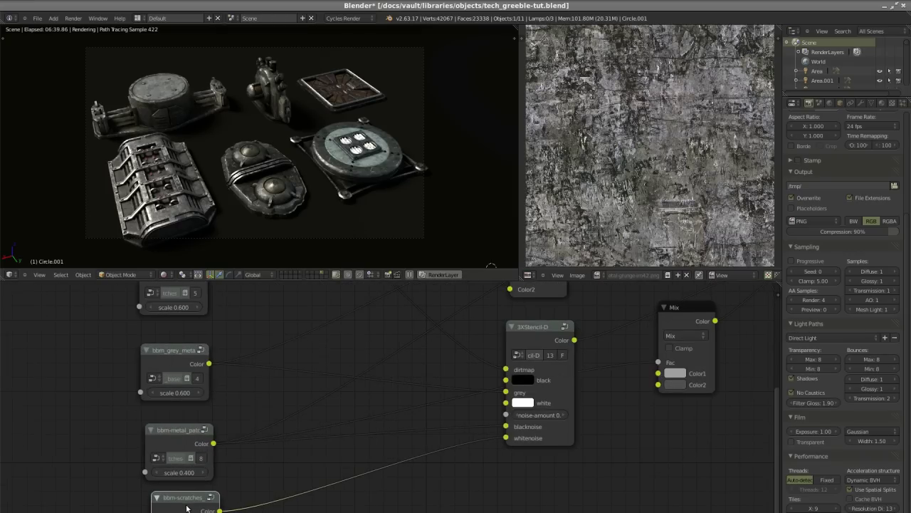
{"action": "scroll", "coordinate": [207, 481], "scroll_direction": "down", "scroll_amount": 2}
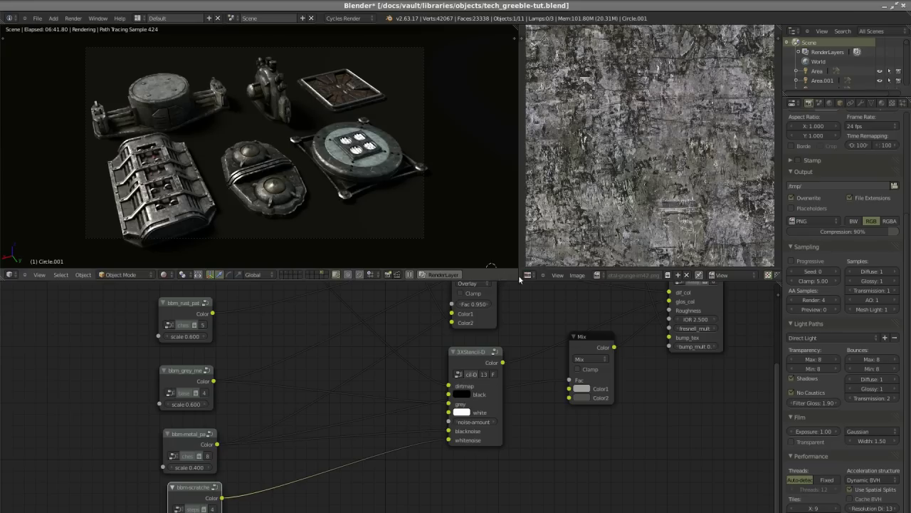
Display the tgk-tech-greeble-1_DIRT map and the tgk-tech-greeble-2_DIRT map in the image editor
{"action": "left_click", "coordinate": [598, 278]}
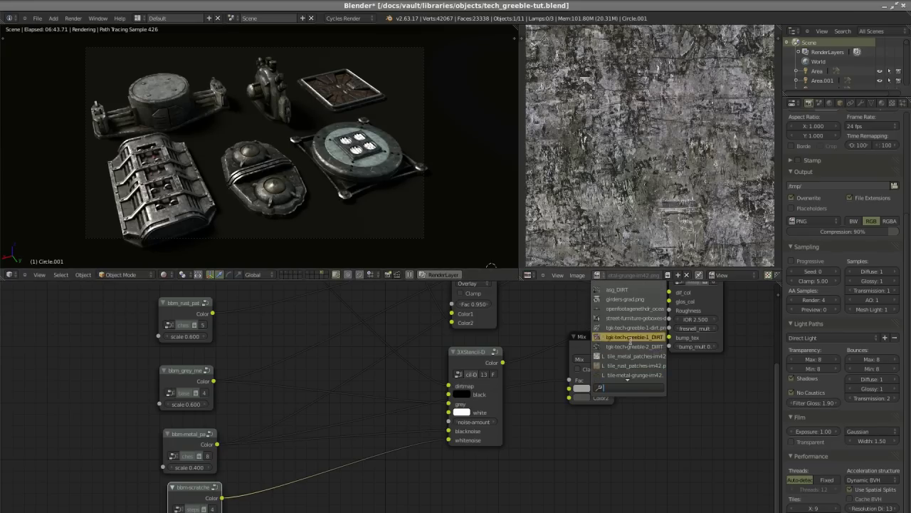
{"action": "left_click", "coordinate": [630, 336]}
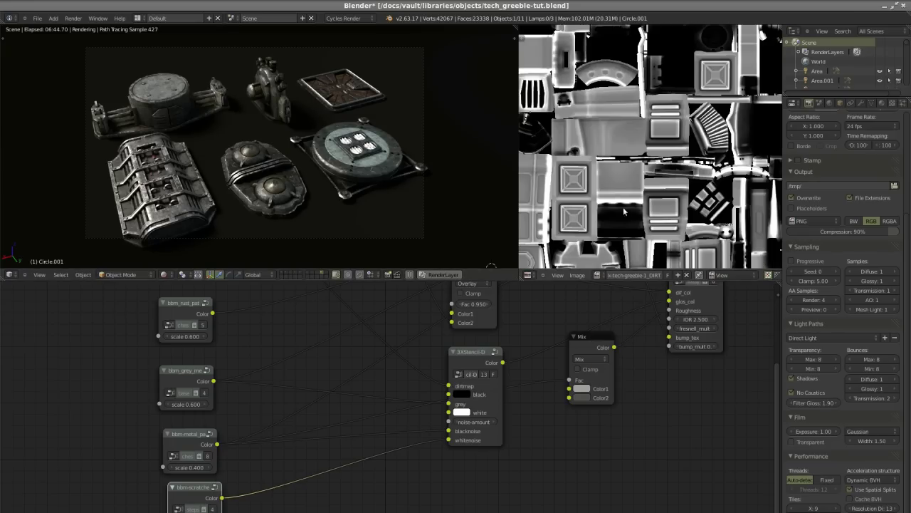
{"action": "left_click", "coordinate": [599, 275]}
{"action": "left_click", "coordinate": [618, 347]}
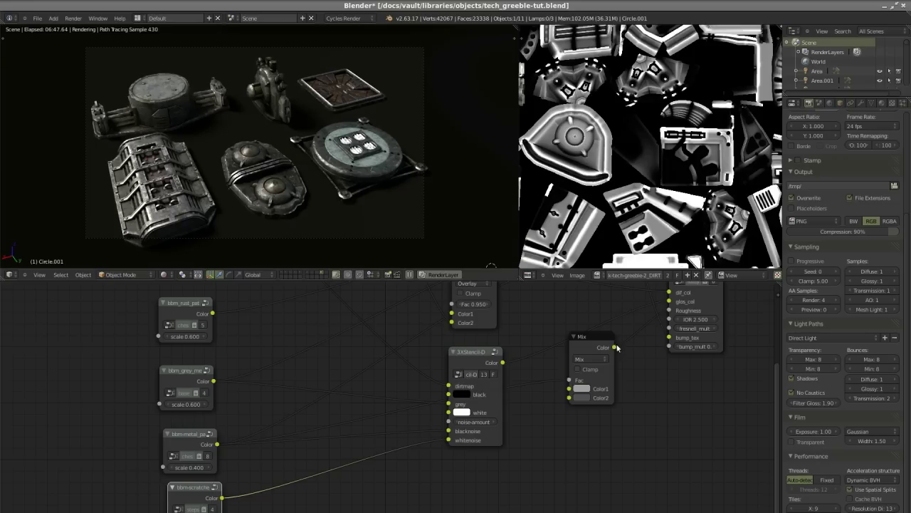
Display the gsa-scratches_3_steps image in the image editor and examine its scratch pattern at different zoom levels
{"action": "left_click", "coordinate": [598, 278]}
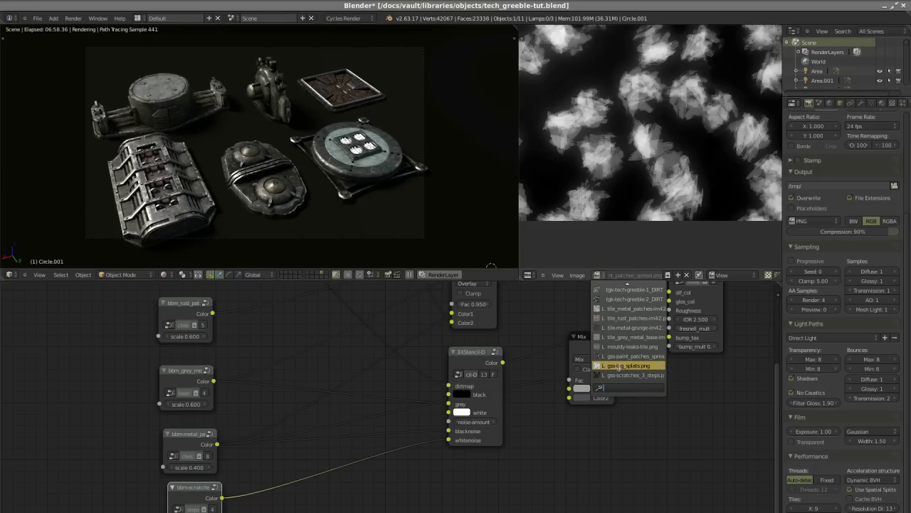
{"action": "left_click", "coordinate": [618, 375]}
{"action": "scroll", "coordinate": [645, 150], "scroll_direction": "up", "scroll_amount": 3}
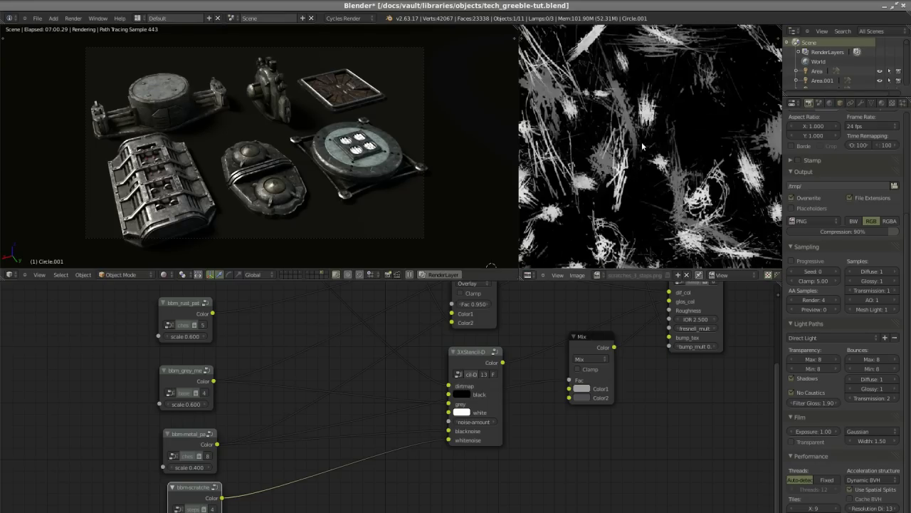
{"action": "scroll", "coordinate": [654, 196], "scroll_direction": "up", "scroll_amount": 3}
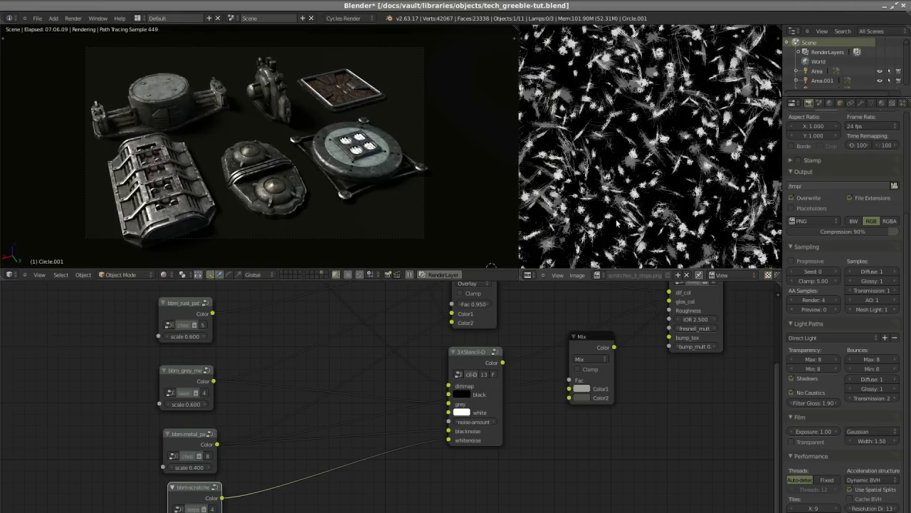
{"action": "scroll", "coordinate": [613, 207], "scroll_direction": "up", "scroll_amount": 2}
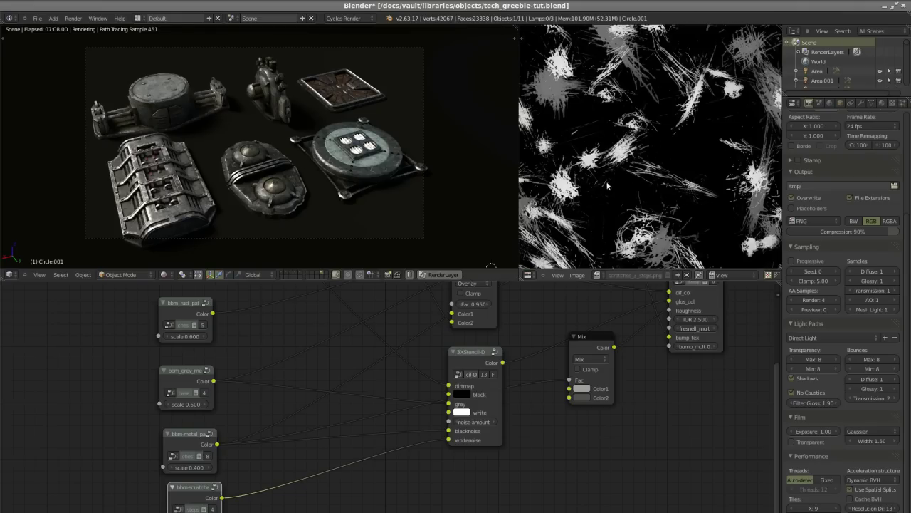
{"action": "scroll", "coordinate": [607, 186], "scroll_direction": "up", "scroll_amount": 3}
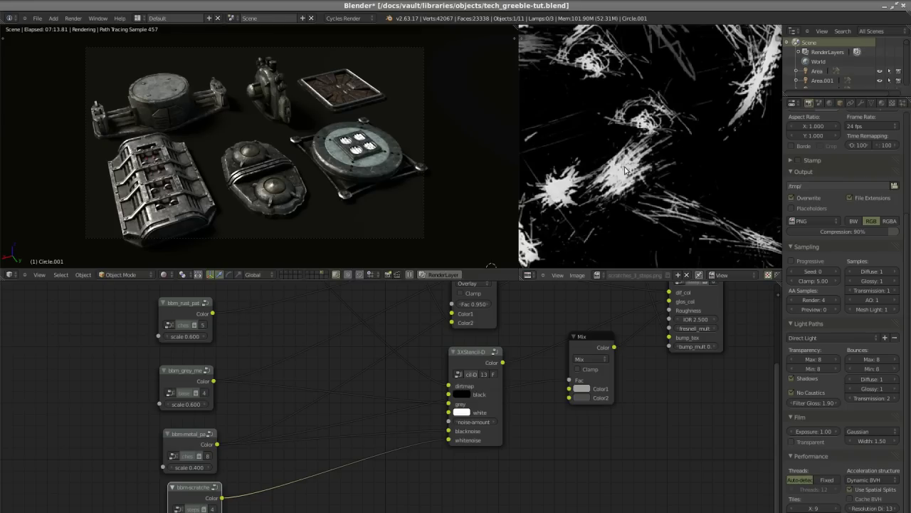
{"action": "scroll", "coordinate": [669, 182], "scroll_direction": "down", "scroll_amount": 3}
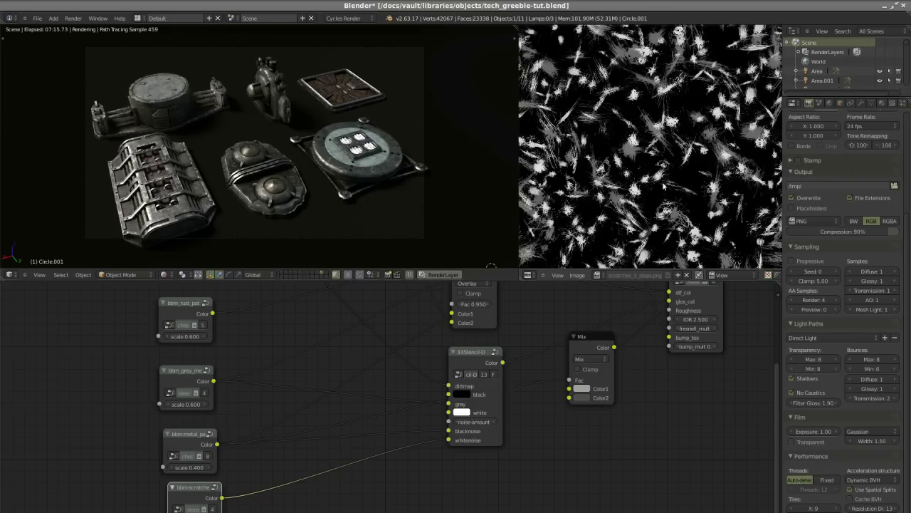
{"action": "scroll", "coordinate": [644, 179], "scroll_direction": "down", "scroll_amount": 1}
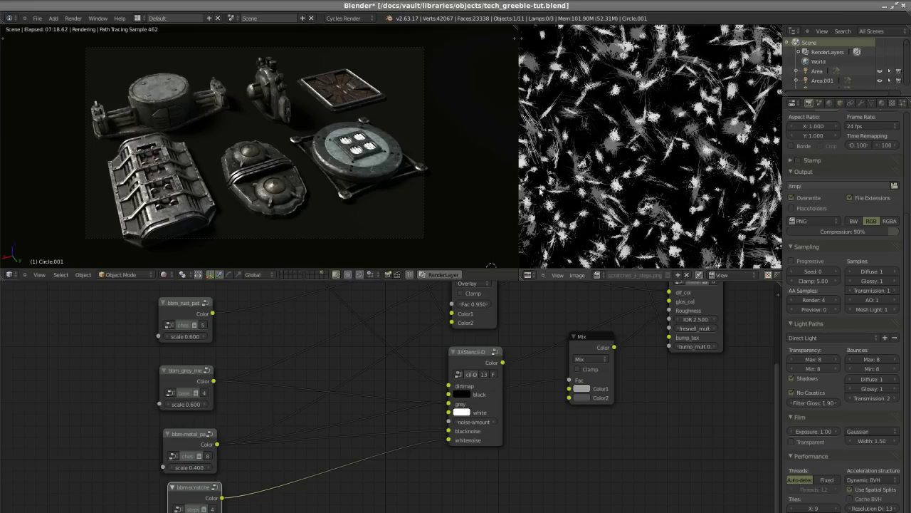
{"action": "scroll", "coordinate": [645, 180], "scroll_direction": "up", "scroll_amount": 2}
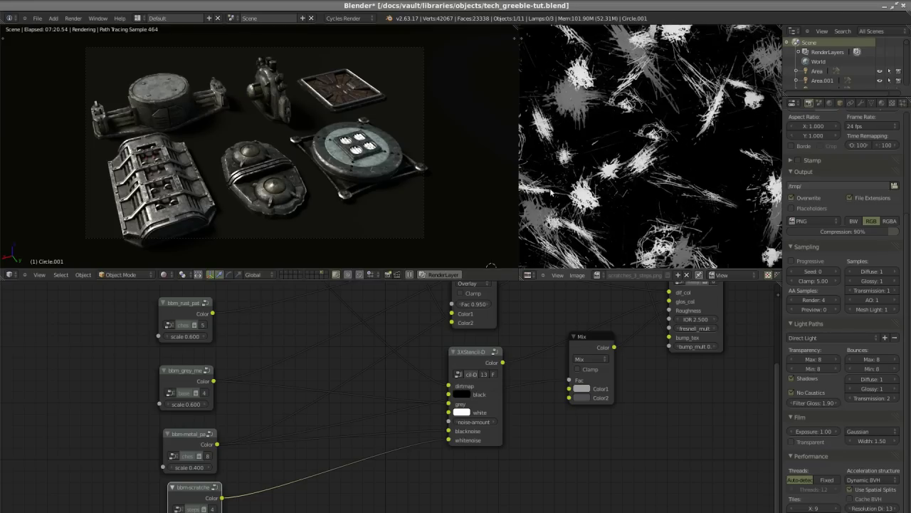
Examine the scratches image in the image editor both as a whole and in close-up
{"action": "scroll", "coordinate": [619, 205], "scroll_direction": "down", "scroll_amount": 4}
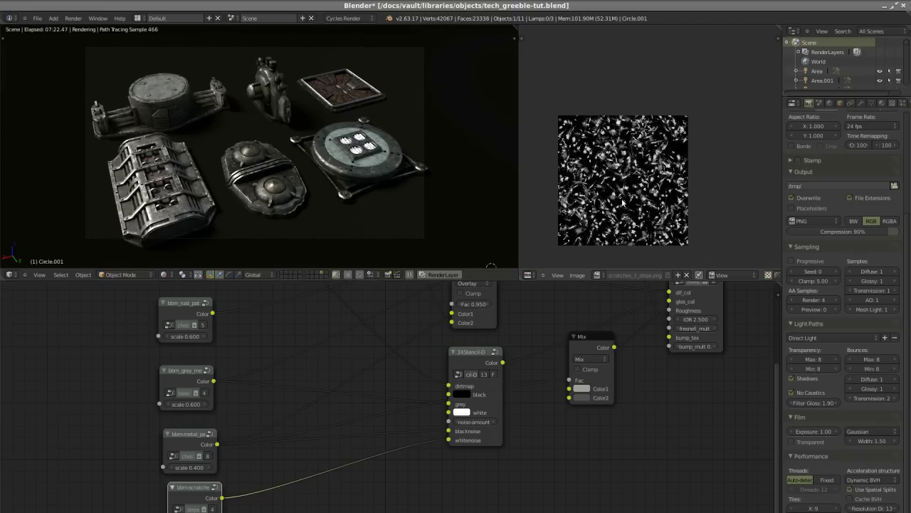
{"action": "scroll", "coordinate": [616, 151], "scroll_direction": "up", "scroll_amount": 3}
{"action": "scroll", "coordinate": [592, 168], "scroll_direction": "up", "scroll_amount": 3}
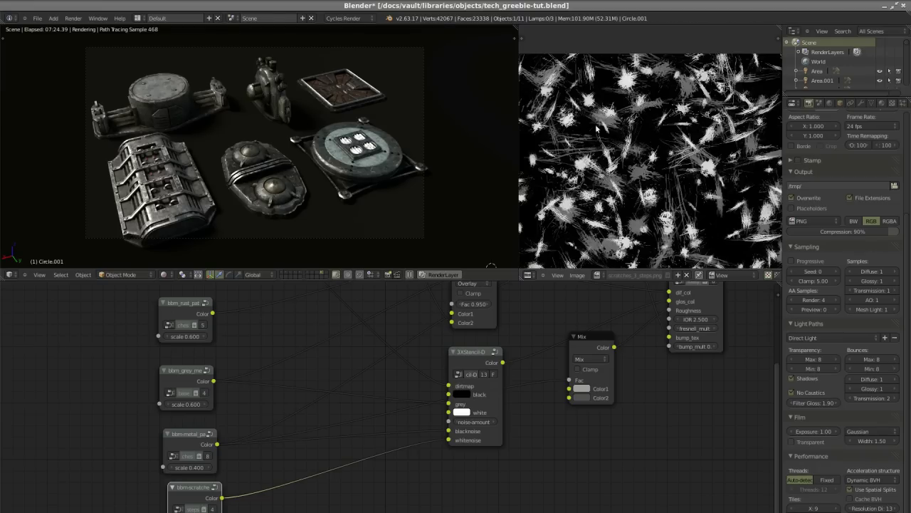
{"action": "scroll", "coordinate": [642, 151], "scroll_direction": "down", "scroll_amount": 1}
{"action": "scroll", "coordinate": [570, 96], "scroll_direction": "up", "scroll_amount": 2}
{"action": "scroll", "coordinate": [631, 144], "scroll_direction": "up", "scroll_amount": 2}
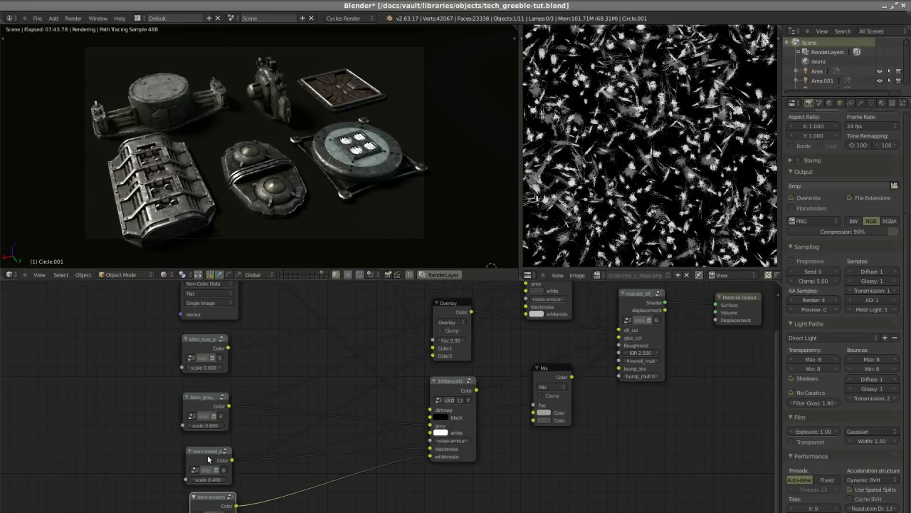
Select the bbm-metal patches texture group and trace its links to the Overlay and 3XStencil nodes
{"action": "left_click", "coordinate": [212, 457]}
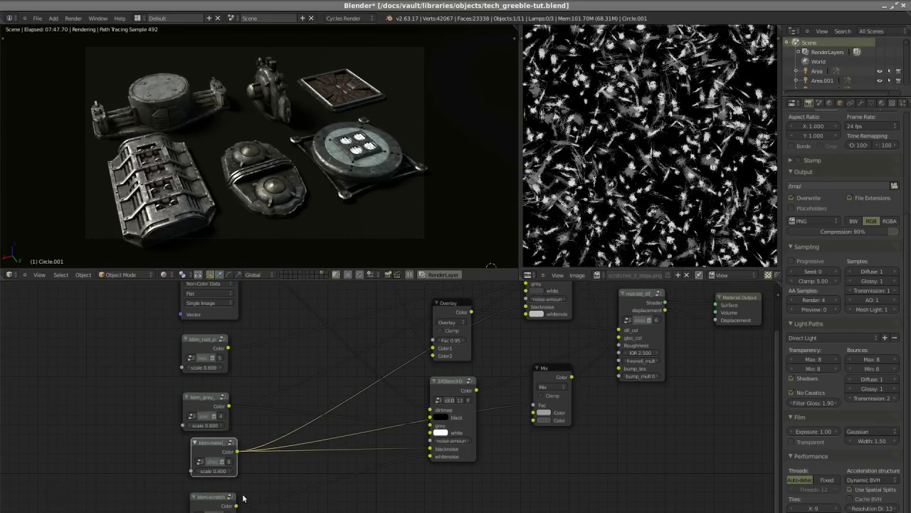
{"action": "middle_click_drag", "start_coordinate": [477, 365], "coordinate": [450, 432]}
{"action": "scroll", "coordinate": [452, 430], "scroll_direction": "down", "scroll_amount": 4}
{"action": "scroll", "coordinate": [462, 392], "scroll_direction": "up", "scroll_amount": 2}
{"action": "scroll", "coordinate": [424, 370], "scroll_direction": "up", "scroll_amount": 2}
{"action": "middle_click_drag", "start_coordinate": [451, 350], "coordinate": [449, 364]}
{"action": "left_click_drag", "start_coordinate": [300, 338], "coordinate": [293, 329]}
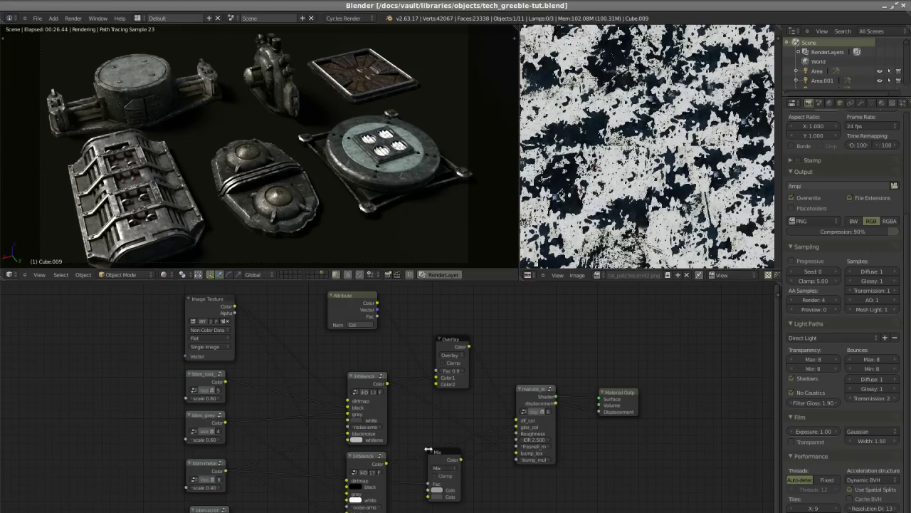
Select the bbm_grey_metal texture group and follow its links to the grey inputs of both 3XStencil nodes
{"action": "scroll", "coordinate": [228, 477], "scroll_direction": "up", "scroll_amount": 3}
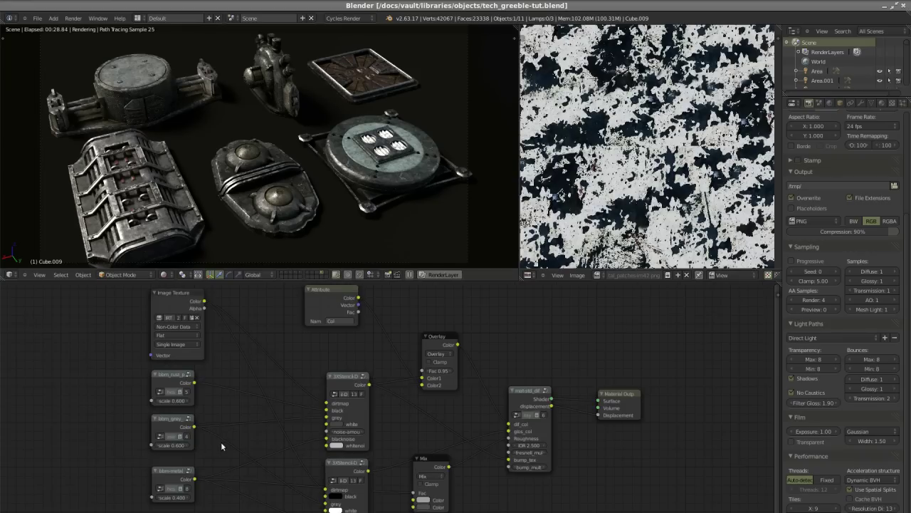
{"action": "left_click", "coordinate": [160, 421]}
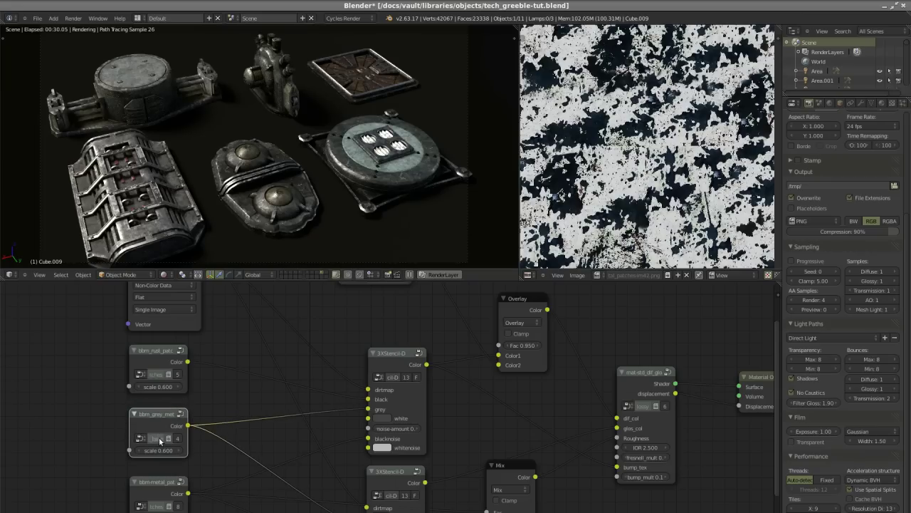
{"action": "scroll", "coordinate": [171, 423], "scroll_direction": "up", "scroll_amount": 1}
{"action": "scroll", "coordinate": [170, 425], "scroll_direction": "down", "scroll_amount": 2}
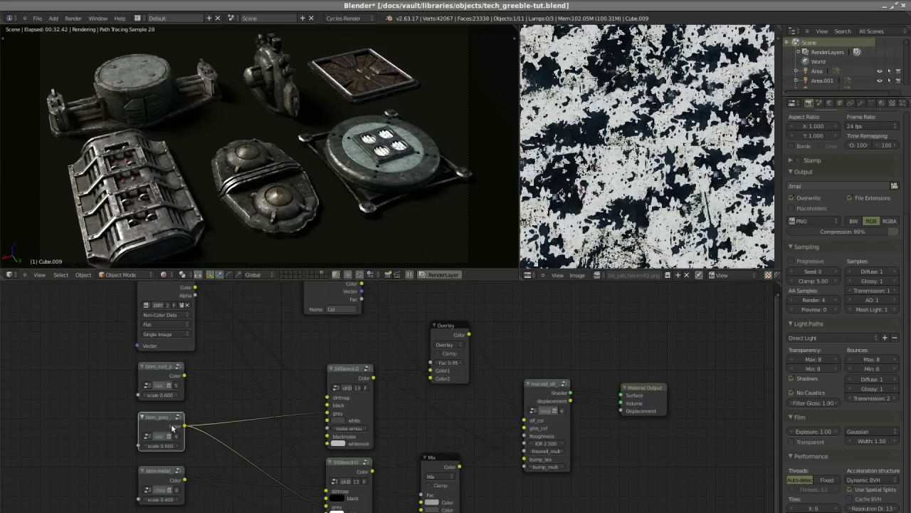
{"action": "middle_click_drag", "start_coordinate": [371, 511], "coordinate": [337, 493]}
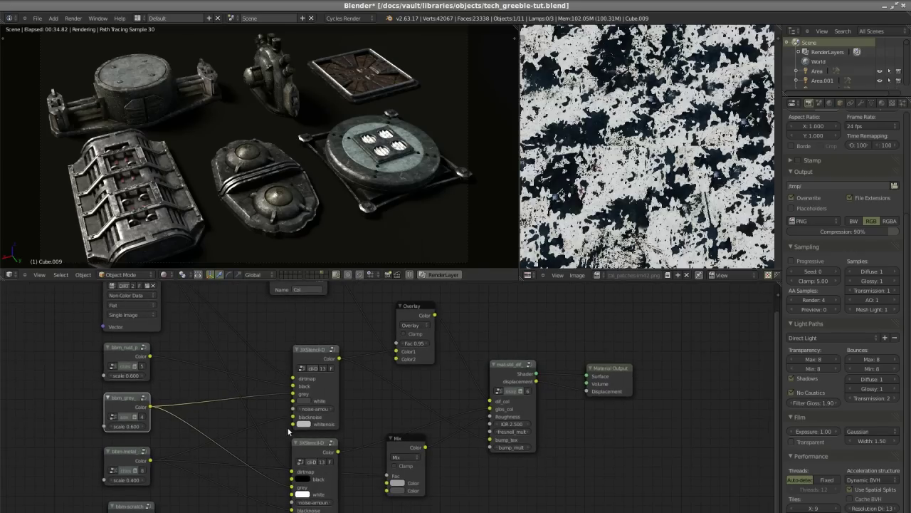
{"action": "scroll", "coordinate": [289, 429], "scroll_direction": "up", "scroll_amount": 2}
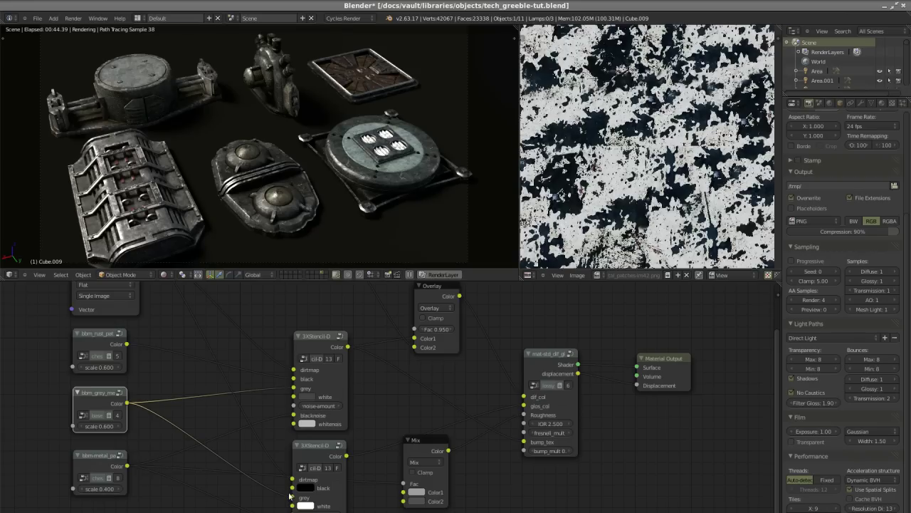
Nudge the lower 3XStencil node slightly up, and select and slightly shift the bbm_rust patches group to show their links
{"action": "left_click_drag", "start_coordinate": [321, 450], "coordinate": [321, 444]}
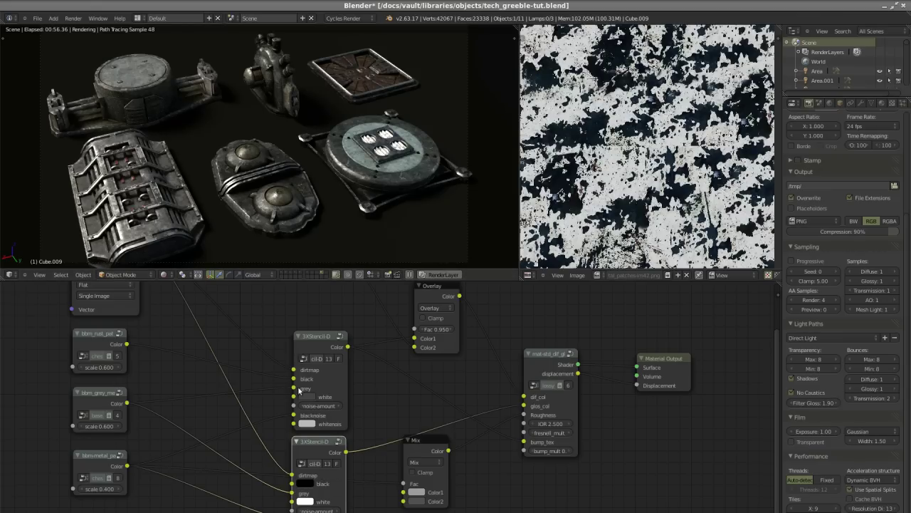
{"action": "left_click", "coordinate": [92, 343]}
{"action": "left_click_drag", "start_coordinate": [92, 342], "coordinate": [91, 345]}
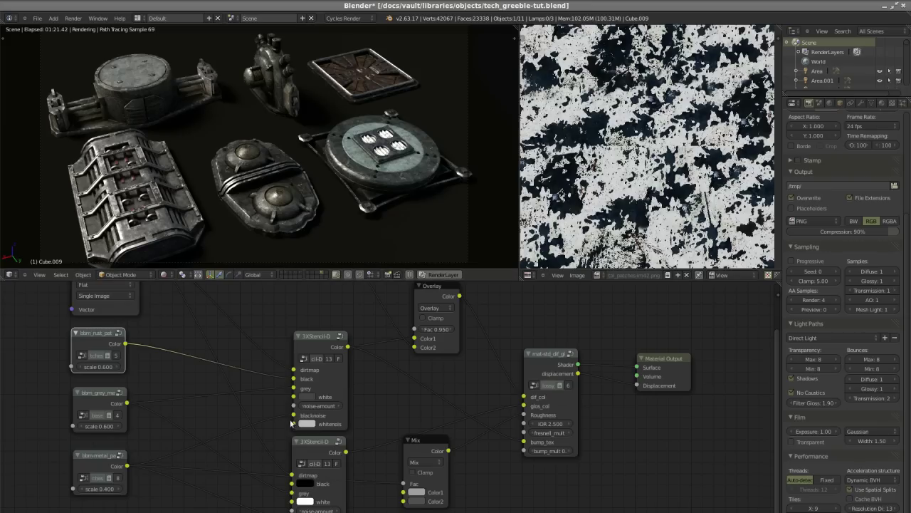
Select the bbm-scratches_3 texture group, shift it slightly, and follow its link to the lower 3XStencil node's whitenoise input
{"action": "scroll", "coordinate": [285, 427], "scroll_direction": "down", "scroll_amount": 2}
{"action": "scroll", "coordinate": [146, 469], "scroll_direction": "up", "scroll_amount": 4}
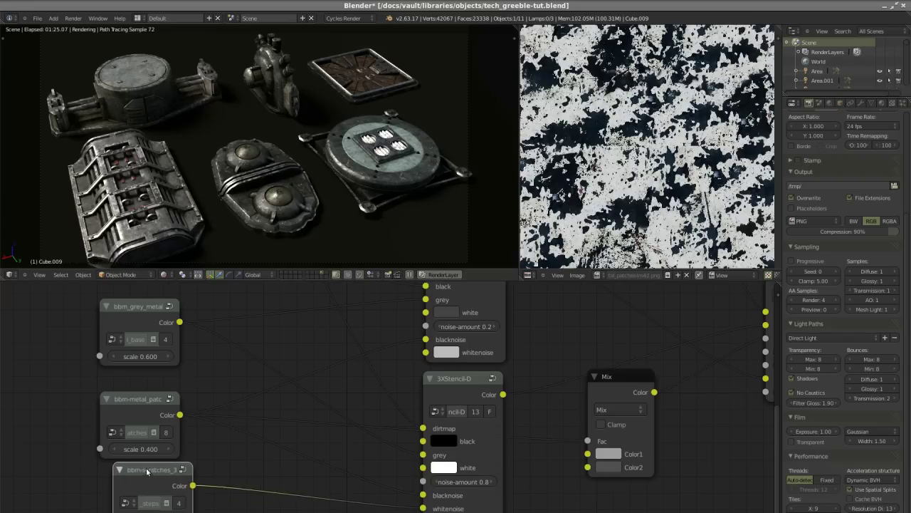
{"action": "left_click", "coordinate": [595, 275]}
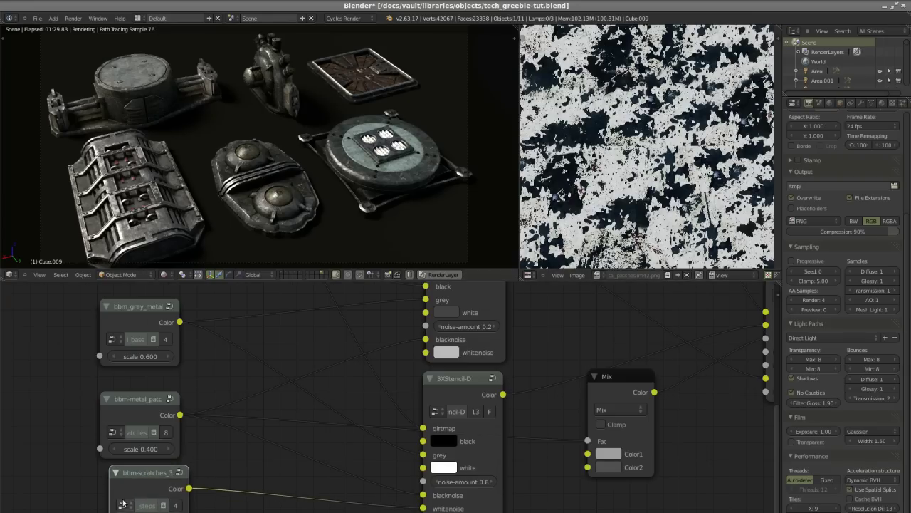
{"action": "scroll", "coordinate": [123, 500], "scroll_direction": "down", "scroll_amount": 3}
{"action": "scroll", "coordinate": [333, 480], "scroll_direction": "up", "scroll_amount": 1}
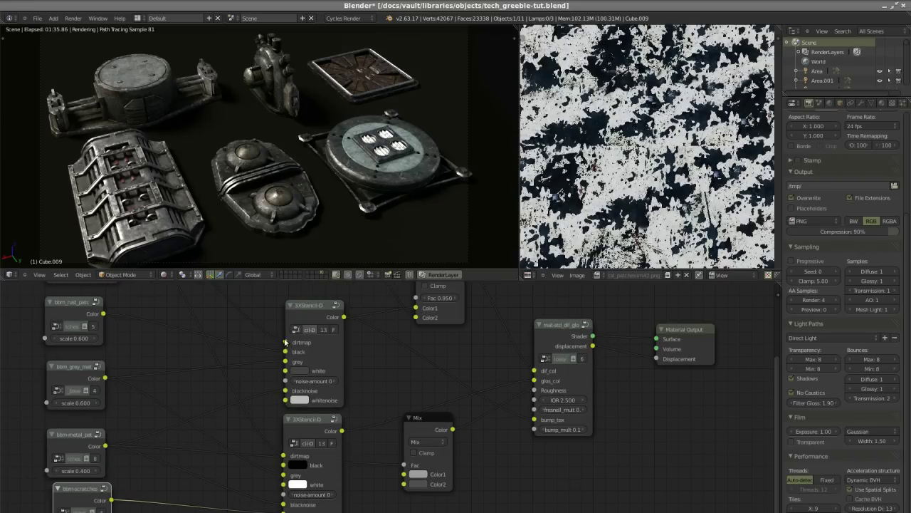
{"action": "middle_click_drag", "start_coordinate": [425, 404], "coordinate": [420, 415]}
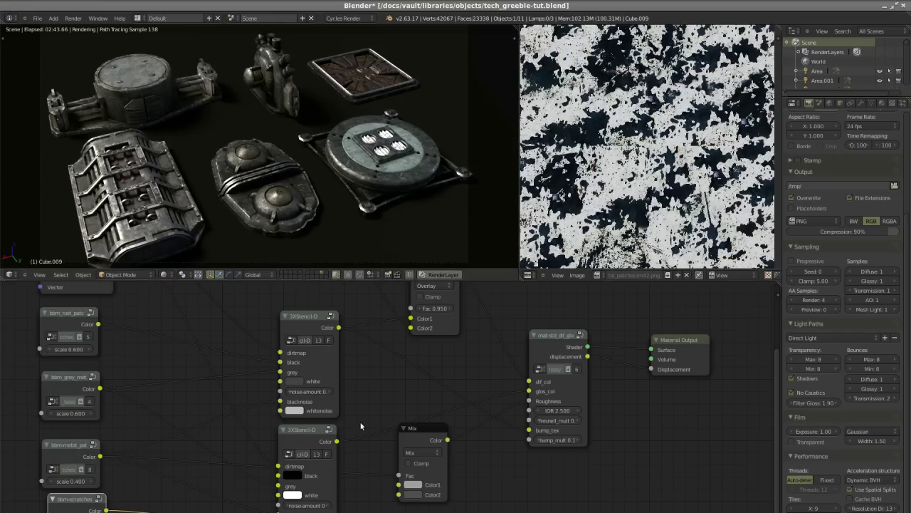
Nudge the upper 3XStencil, lower 3XStencil and Mix nodes one after another to highlight each node's connections
{"action": "left_click_drag", "start_coordinate": [308, 325], "coordinate": [306, 322]}
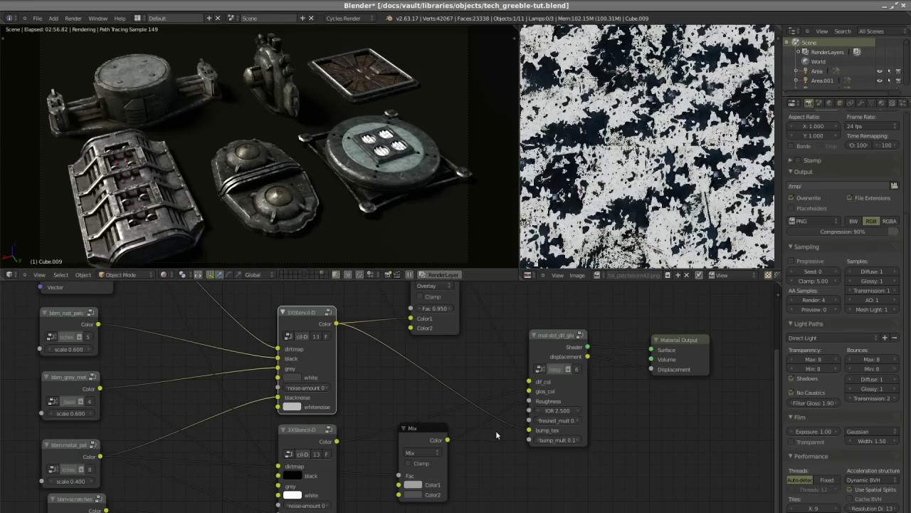
{"action": "left_click_drag", "start_coordinate": [293, 438], "coordinate": [293, 435]}
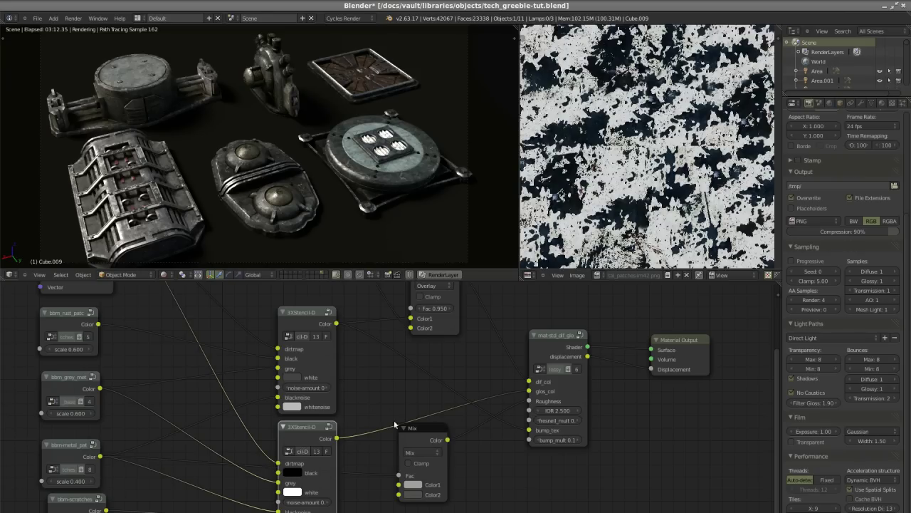
{"action": "left_click_drag", "start_coordinate": [415, 441], "coordinate": [411, 442]}
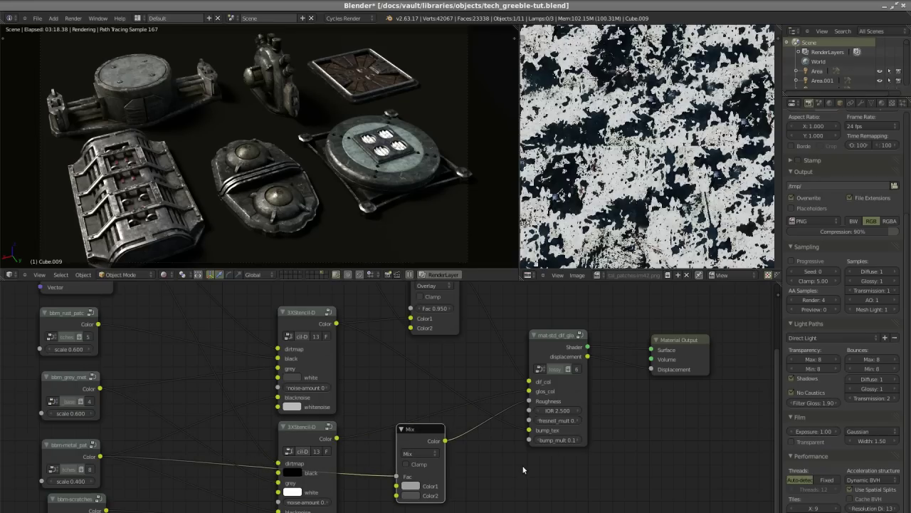
Select the upper 3XStencil node and trace its output to the Overlay node and the material group's bump_tex input
{"action": "scroll", "coordinate": [516, 469], "scroll_direction": "down", "scroll_amount": 2}
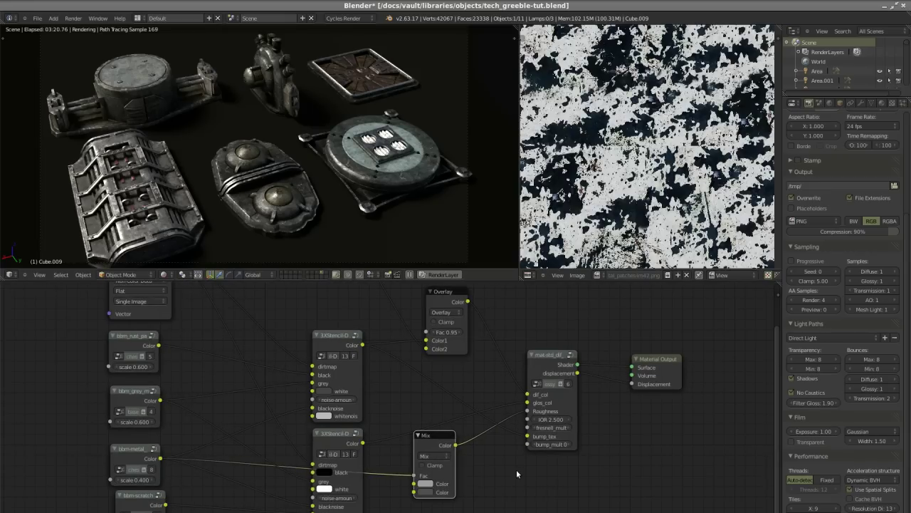
{"action": "scroll", "coordinate": [427, 478], "scroll_direction": "down", "scroll_amount": 2}
{"action": "scroll", "coordinate": [418, 479], "scroll_direction": "up", "scroll_amount": 2}
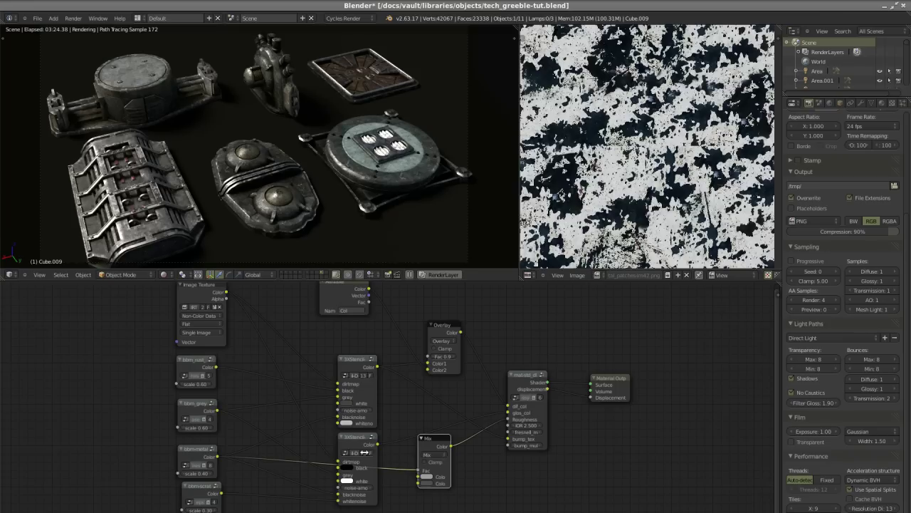
{"action": "scroll", "coordinate": [363, 372], "scroll_direction": "up", "scroll_amount": 3}
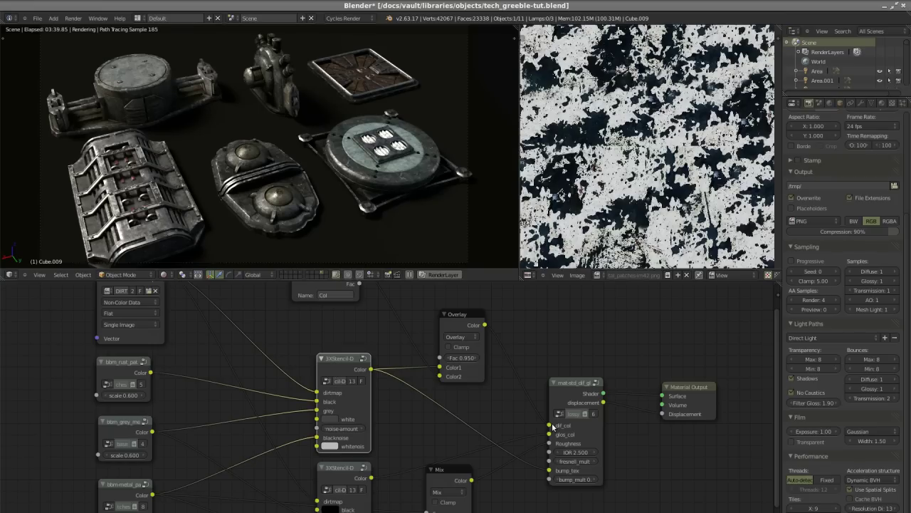
{"action": "middle_click_drag", "start_coordinate": [437, 426], "coordinate": [452, 492]}
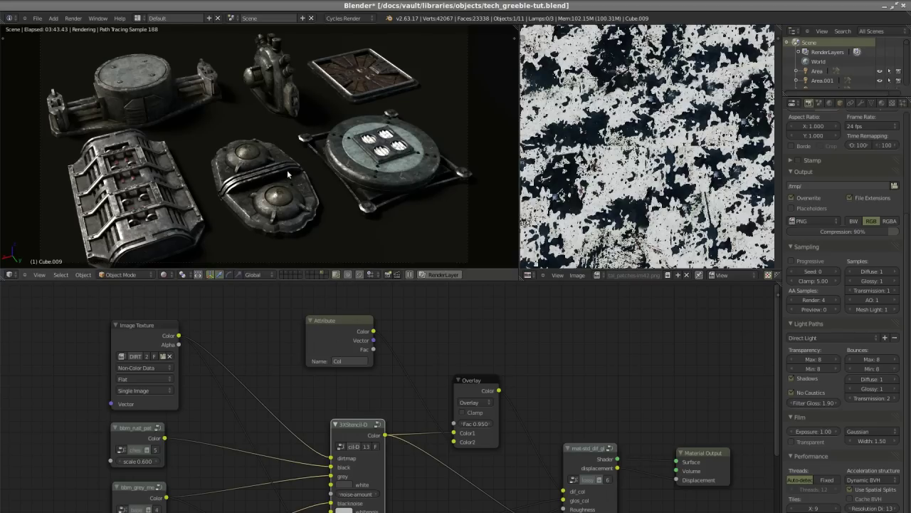
Switch the 3D view to solid shading and change the render engine to Blender Render
{"action": "key", "text": "z"}
{"action": "key", "text": "z"}
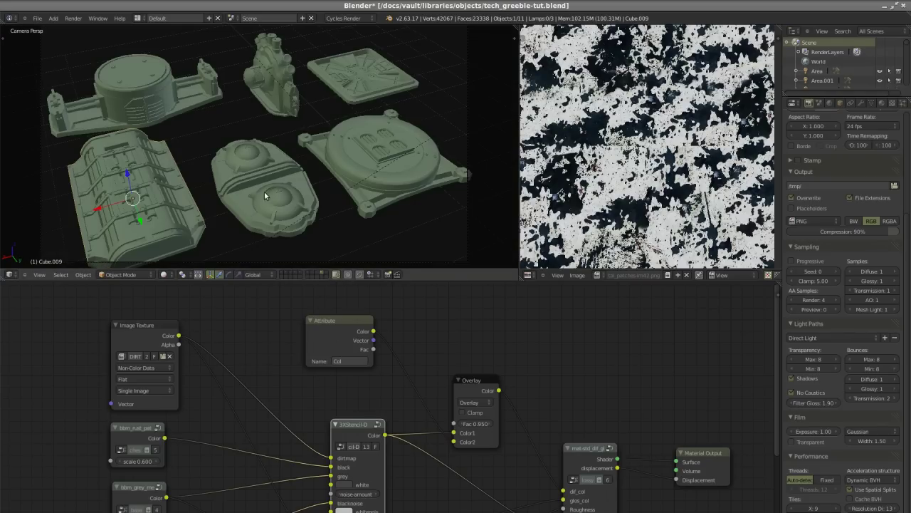
{"action": "left_click", "coordinate": [347, 18]}
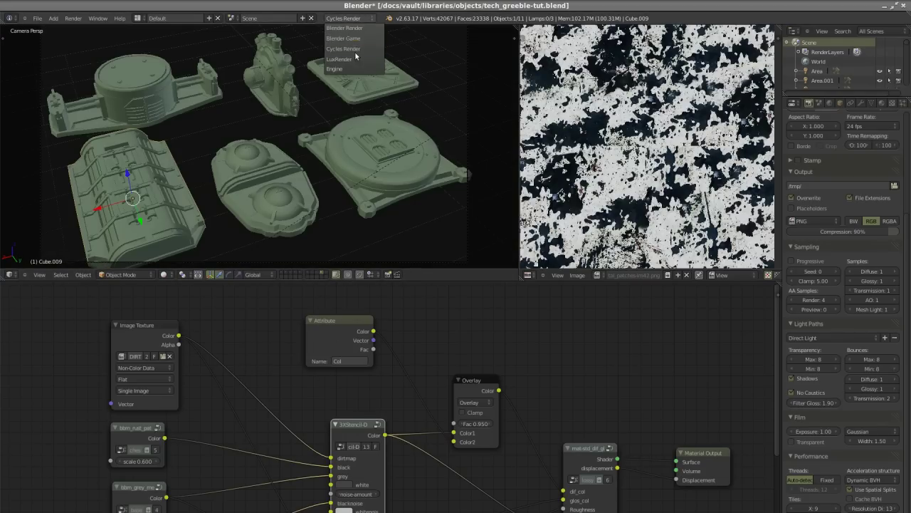
{"action": "left_click", "coordinate": [344, 28]}
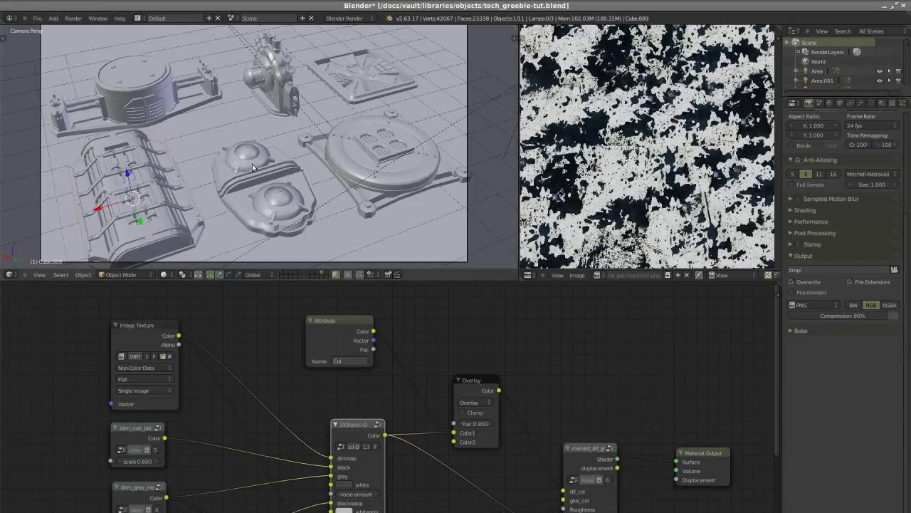
Enable Textured Solid in the 3D view's display settings
{"action": "key", "text": "n"}
{"action": "scroll", "coordinate": [452, 210], "scroll_direction": "down", "scroll_amount": 5}
{"action": "left_click", "coordinate": [449, 217]}
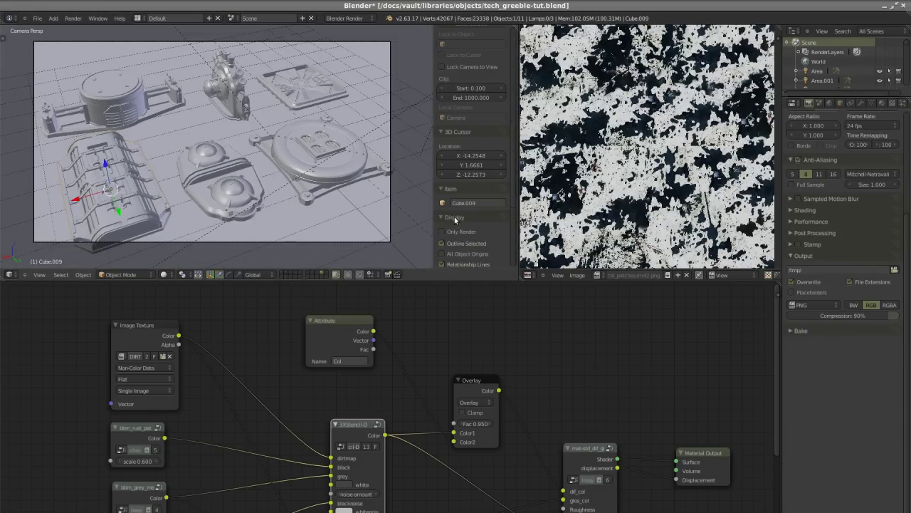
{"action": "scroll", "coordinate": [446, 213], "scroll_direction": "down", "scroll_amount": 4}
{"action": "scroll", "coordinate": [445, 207], "scroll_direction": "down", "scroll_amount": 2}
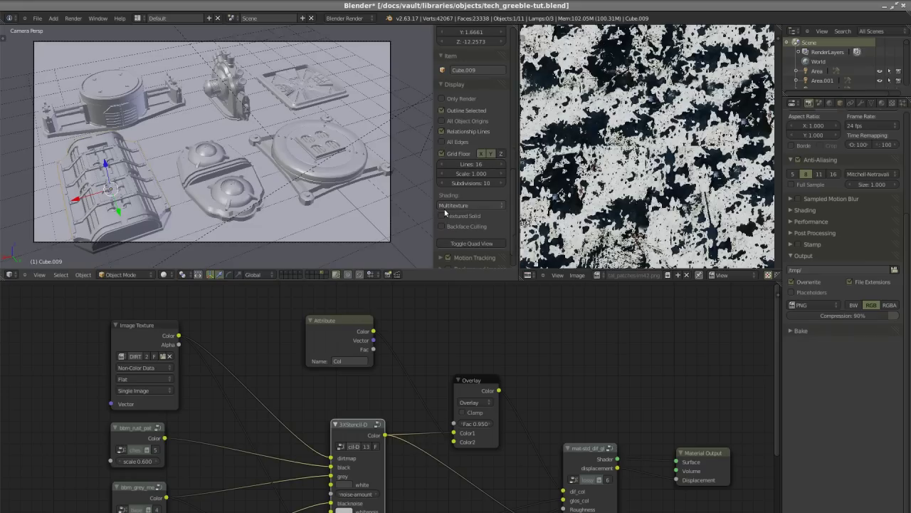
{"action": "left_click", "coordinate": [443, 216]}
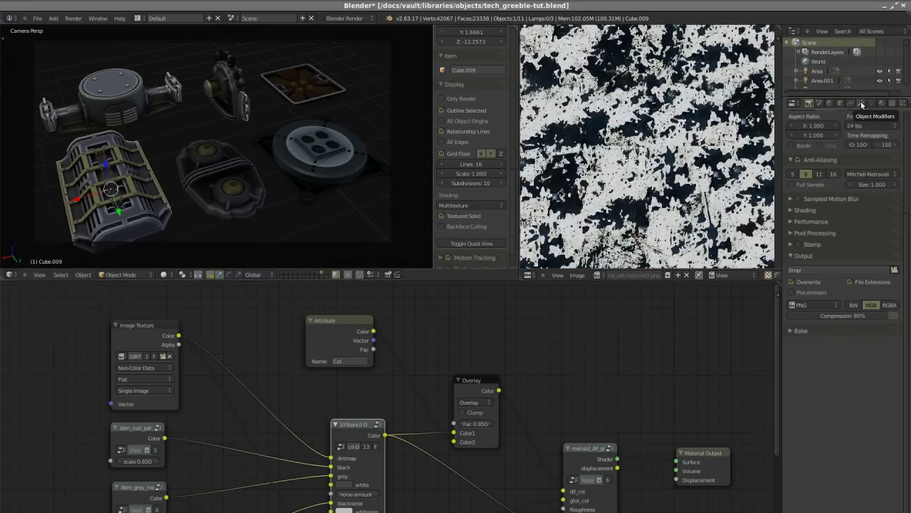
Open the mesh data properties of Cube.009 with its vertex colors, and select the Overlay node in the material
{"action": "middle_click_drag", "start_coordinate": [342, 501], "coordinate": [331, 457]}
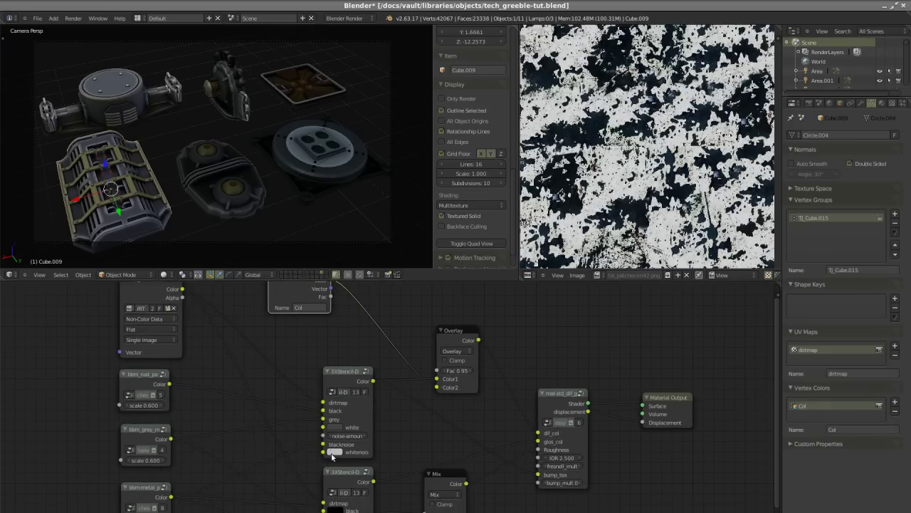
{"action": "scroll", "coordinate": [332, 455], "scroll_direction": "down", "scroll_amount": 1}
{"action": "scroll", "coordinate": [362, 417], "scroll_direction": "up", "scroll_amount": 1}
{"action": "left_click_drag", "start_coordinate": [441, 338], "coordinate": [435, 359]}
{"action": "left_click", "coordinate": [165, 274]}
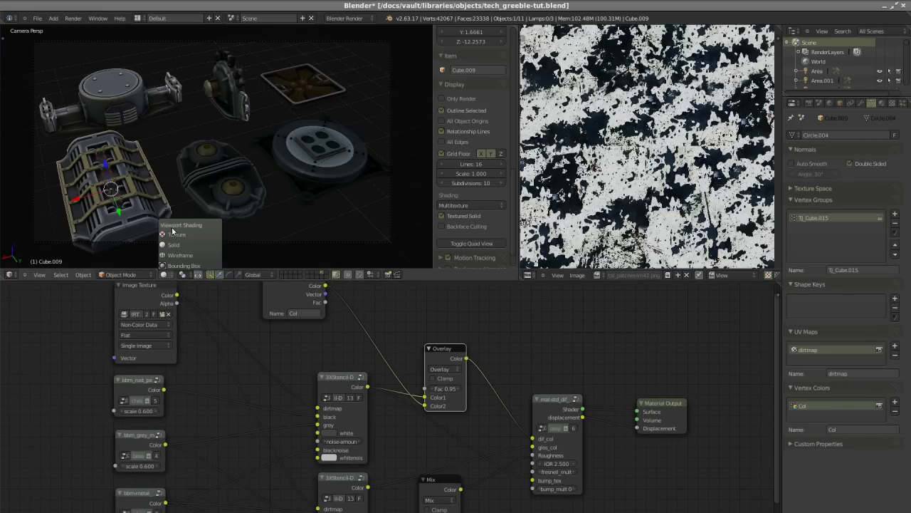
{"action": "left_click", "coordinate": [164, 275]}
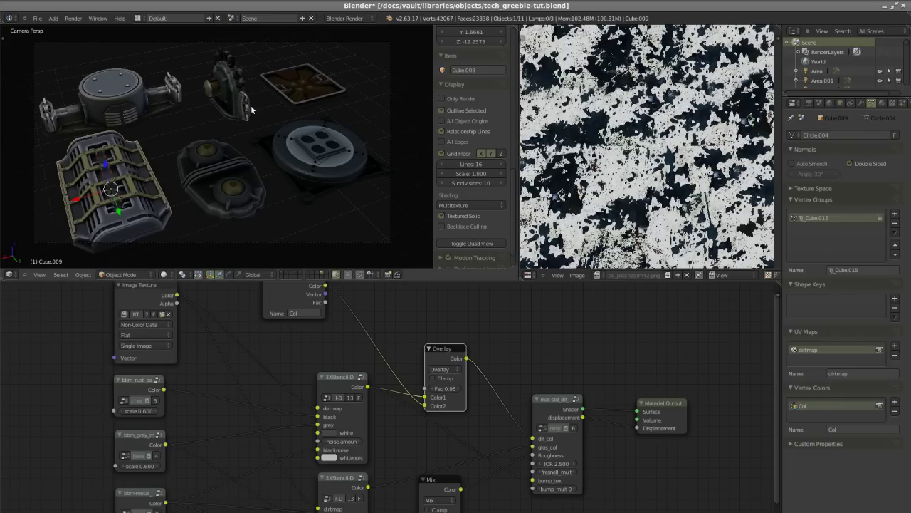
Change the render engine back to Cycles Render and set the 3D view to rendered shading
{"action": "left_click", "coordinate": [345, 17]}
{"action": "left_click", "coordinate": [337, 49]}
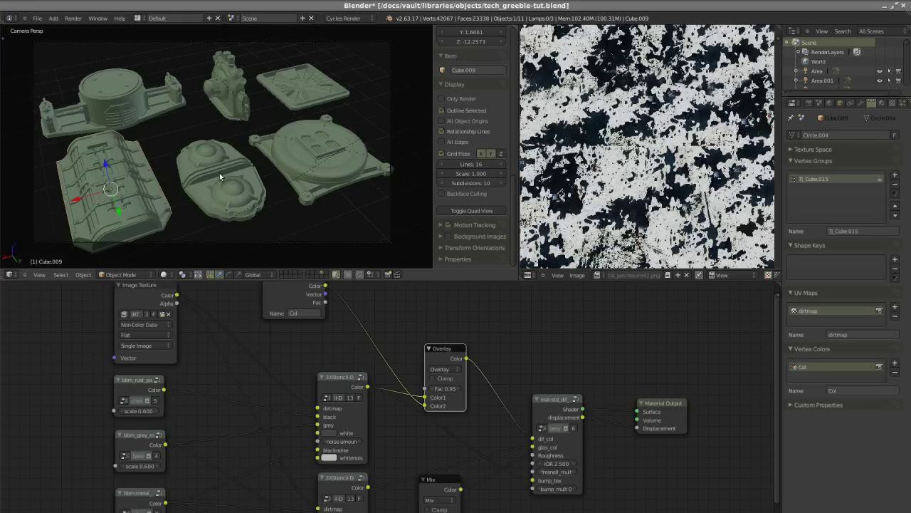
{"action": "left_click", "coordinate": [165, 275]}
{"action": "left_click", "coordinate": [172, 216]}
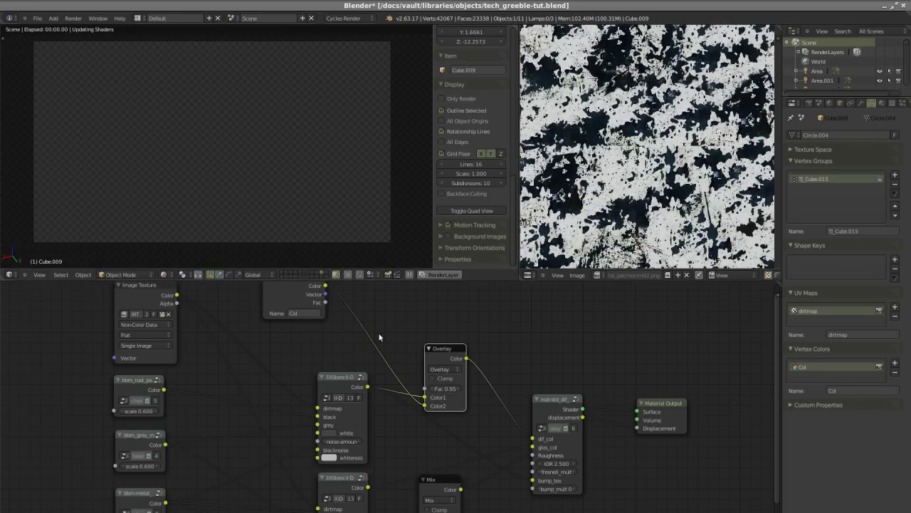
Compare the vertex color effect by setting the Overlay node's Fac to 0.00 and raising it to 1.00
{"action": "left_click_drag", "start_coordinate": [445, 389], "coordinate": [74, 384]}
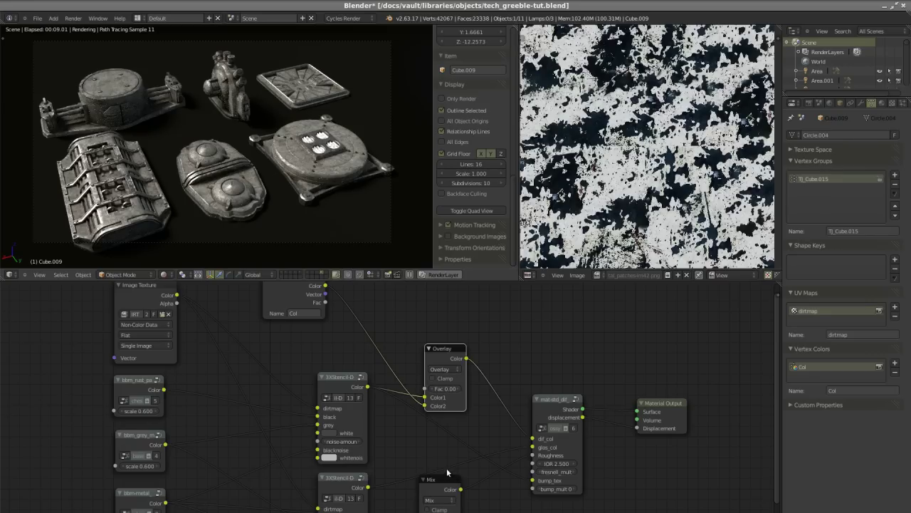
{"action": "left_click", "coordinate": [455, 389]}
{"action": "left_click", "coordinate": [457, 389]}
{"action": "left_click", "coordinate": [457, 390]}
{"action": "left_click", "coordinate": [456, 390]}
{"action": "left_click", "coordinate": [457, 389]}
{"action": "left_click", "coordinate": [456, 389]}
{"action": "left_click_drag", "start_coordinate": [456, 391], "coordinate": [457, 391]}
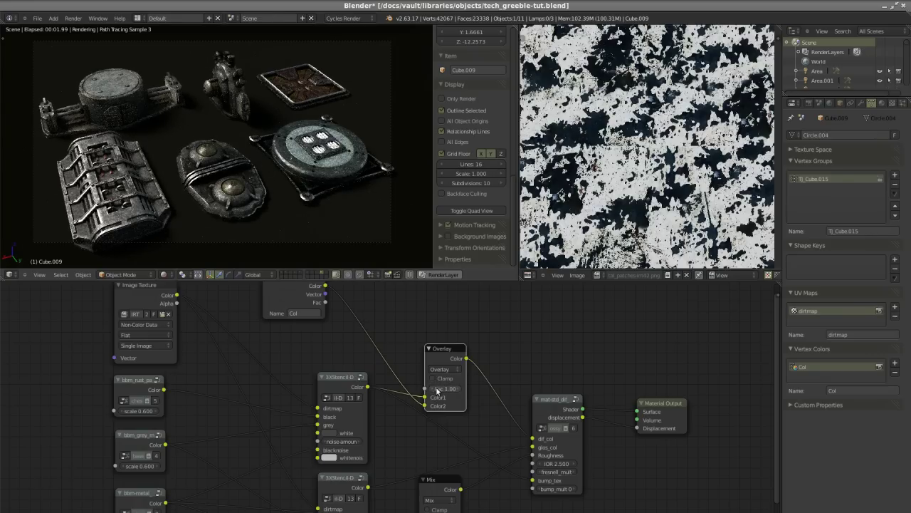
Set the Overlay node's Fac to 0.90 and slightly reposition the Attribute node and the upper 3XStencil-D node
{"action": "left_click", "coordinate": [437, 389]}
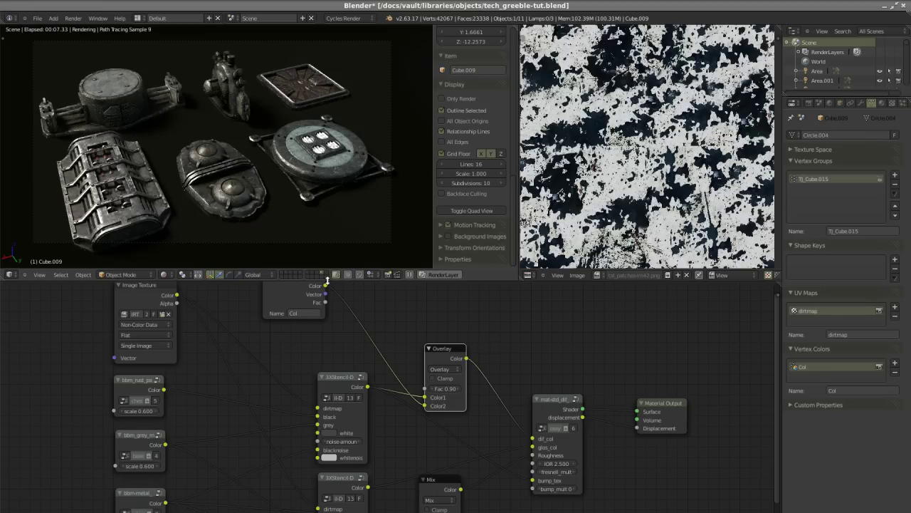
{"action": "left_click_drag", "start_coordinate": [291, 301], "coordinate": [293, 316]}
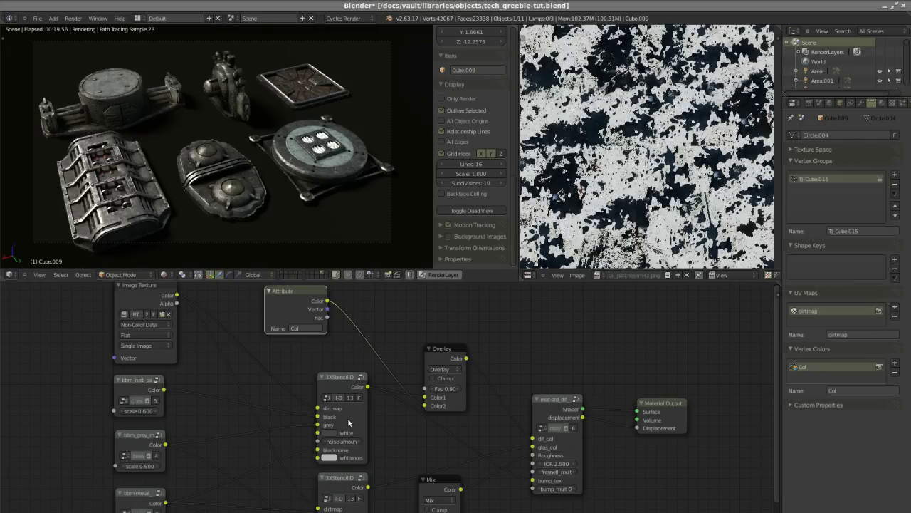
{"action": "left_click_drag", "start_coordinate": [333, 379], "coordinate": [320, 383]}
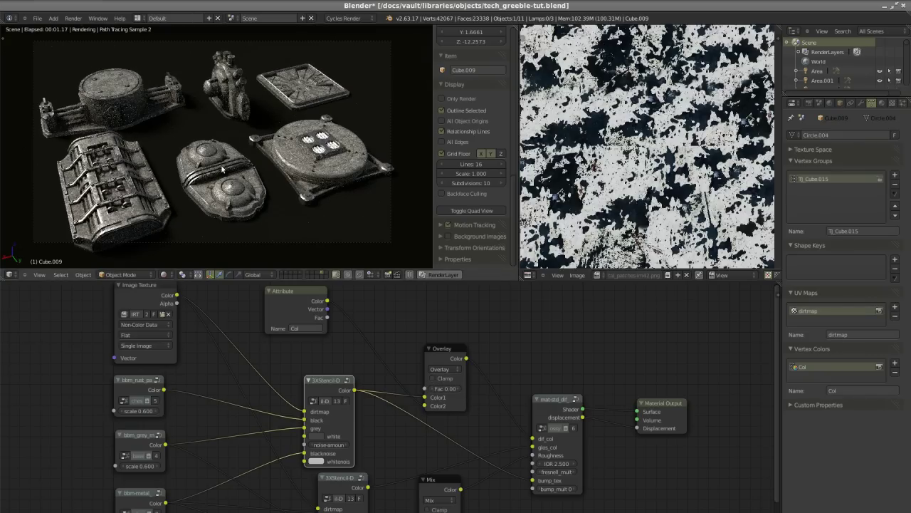
Compare the vertex color tint by raising the Overlay node's Fac to 1.00 and entering 0
{"action": "left_click_drag", "start_coordinate": [443, 389], "coordinate": [730, 368]}
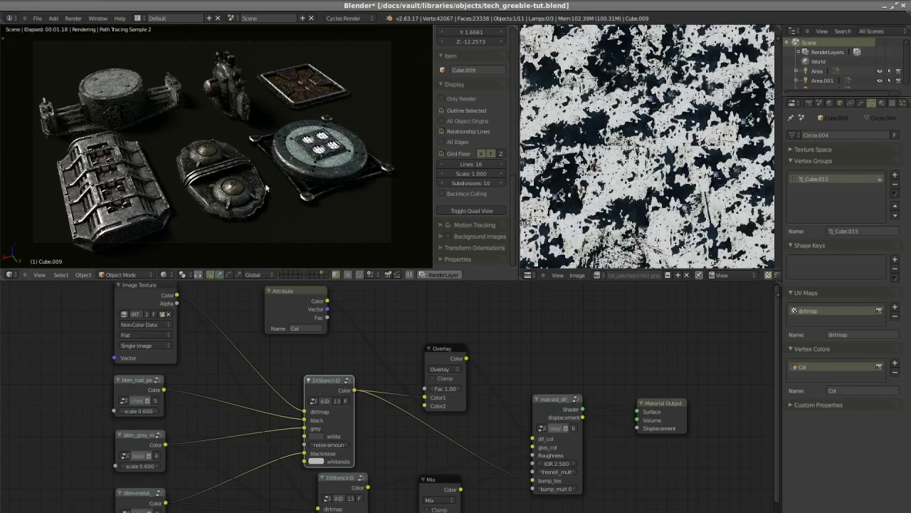
{"action": "left_click", "coordinate": [446, 389]}
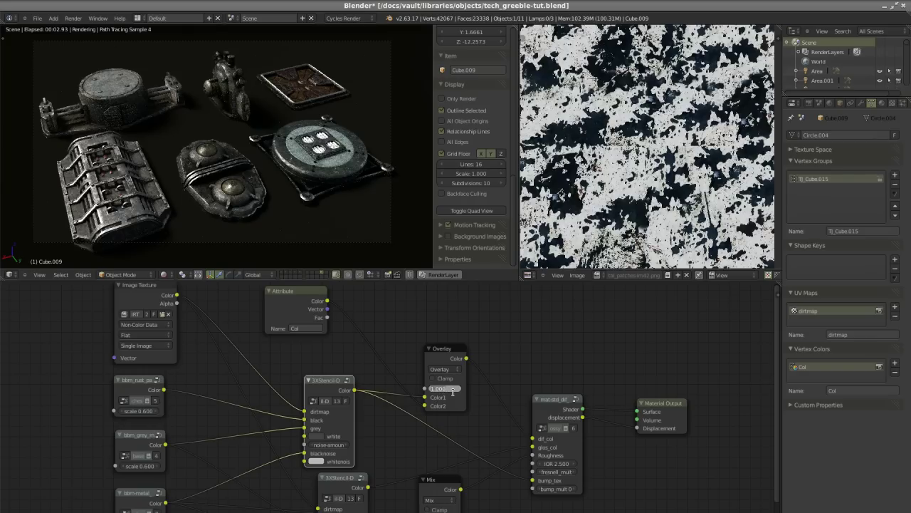
{"action": "type", "text": "0.95"}
{"action": "key", "text": "Return"}
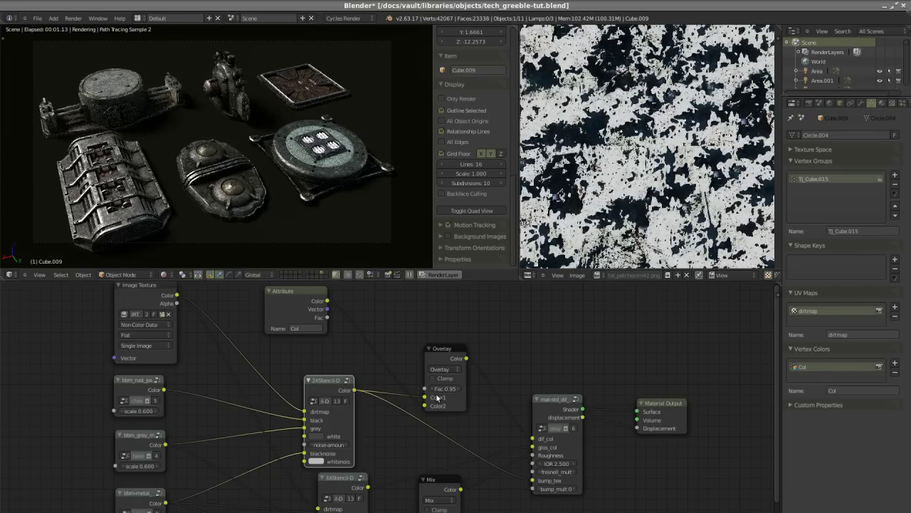
Move the Attribute node closer to the Overlay node and set the Overlay Fac to 1.00
{"action": "left_click_drag", "start_coordinate": [273, 313], "coordinate": [297, 315]}
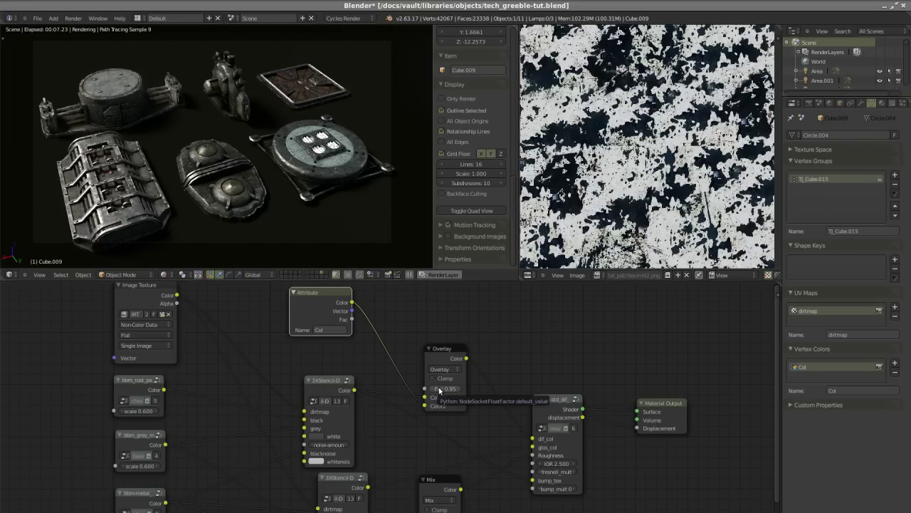
{"action": "left_click", "coordinate": [451, 390]}
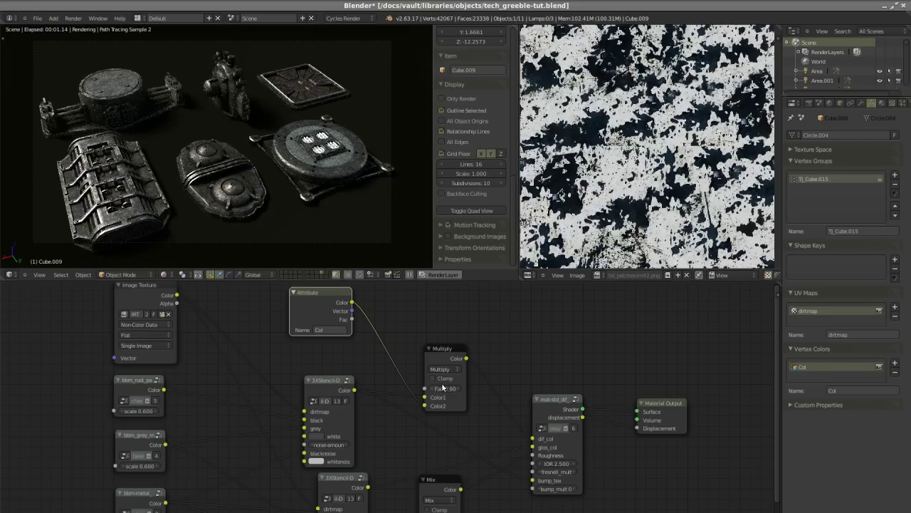
{"action": "left_click_drag", "start_coordinate": [446, 389], "coordinate": [614, 383]}
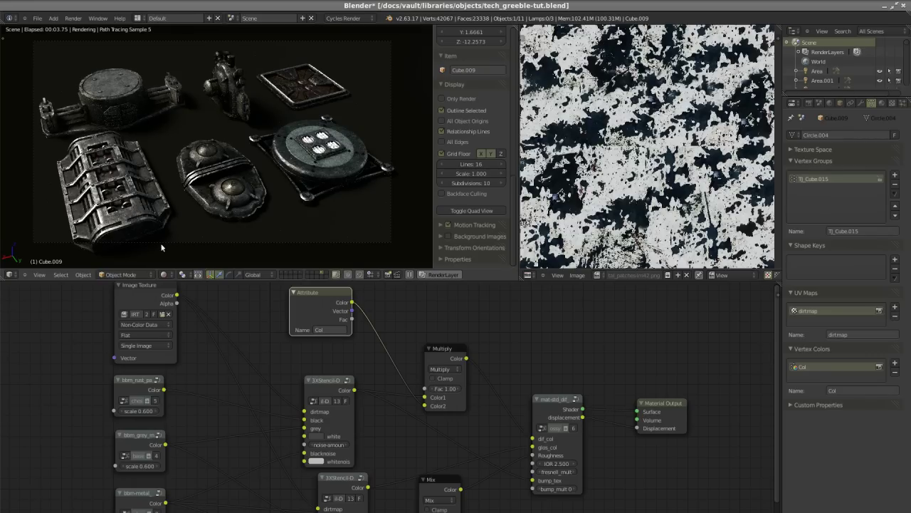
Compare the Multiply, Overlay and Soft Light blend types on the vertex color mix node, and return to Overlay
{"action": "left_click", "coordinate": [445, 369]}
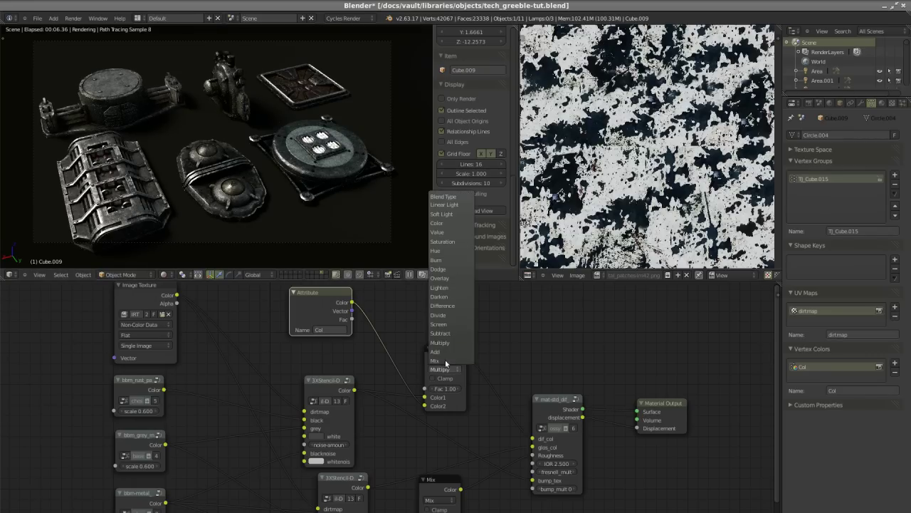
{"action": "left_click", "coordinate": [440, 278]}
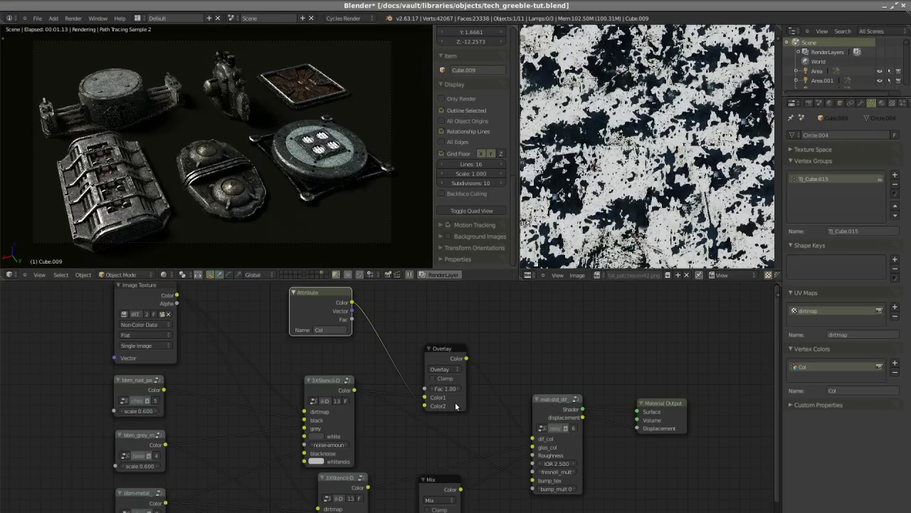
{"action": "left_click", "coordinate": [437, 369]}
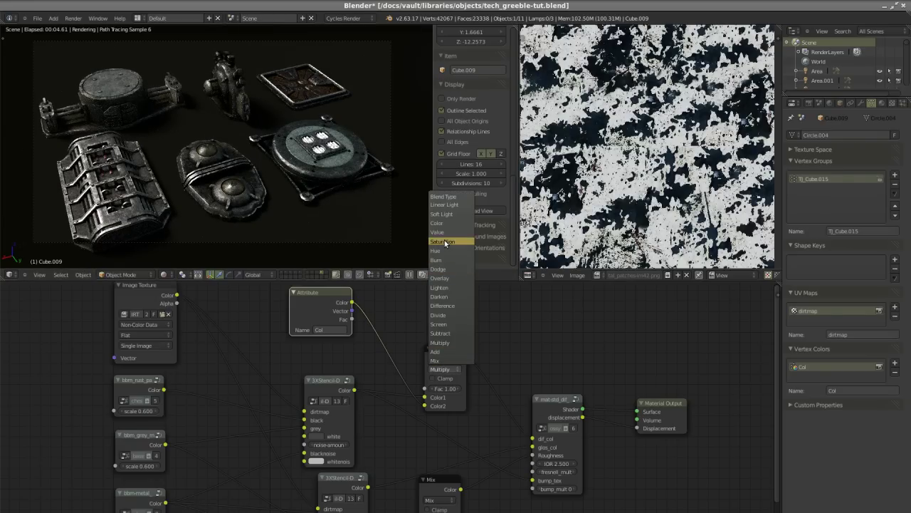
{"action": "left_click", "coordinate": [444, 214]}
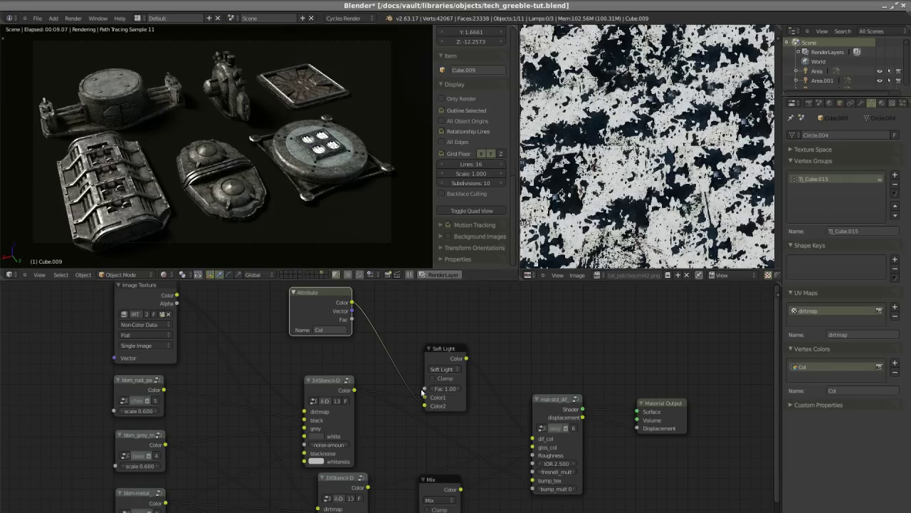
{"action": "left_click", "coordinate": [441, 368]}
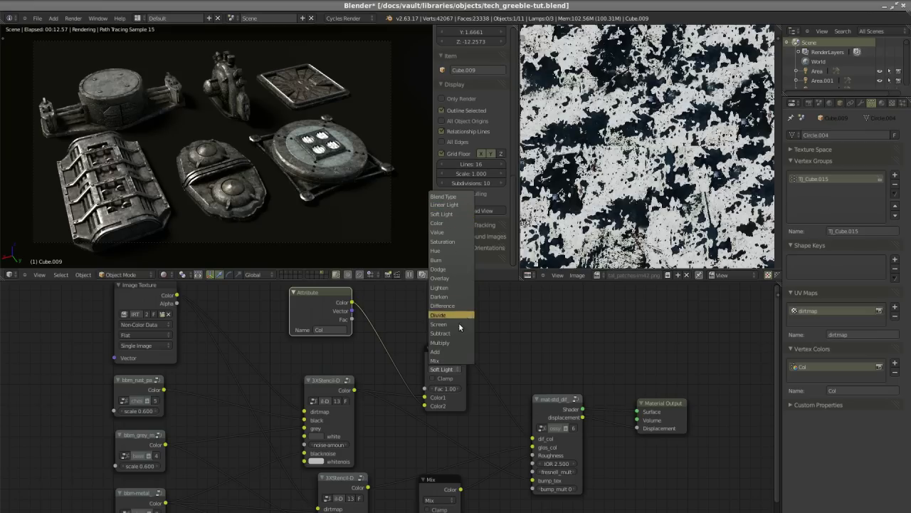
{"action": "left_click", "coordinate": [457, 277]}
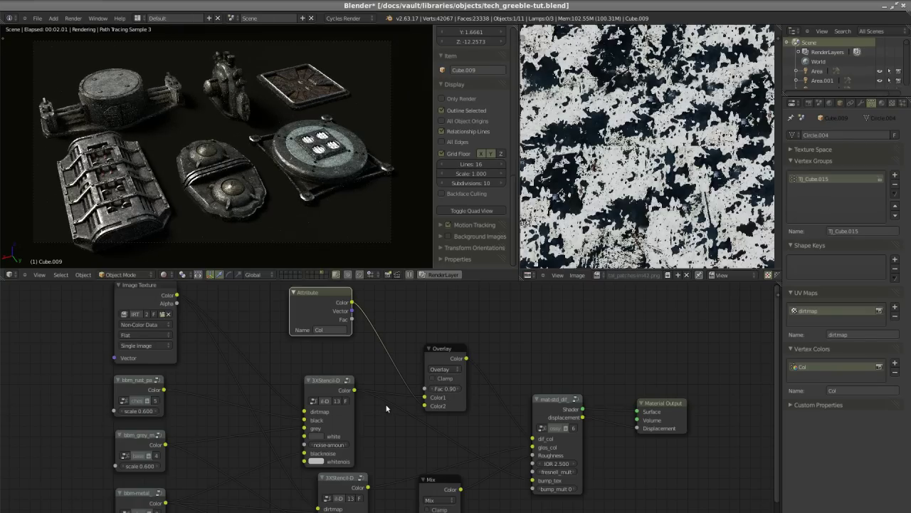
Try the Mix and Soft Light blend types on the node combining the vertex colors with the upper stencil, and restore Overlay
{"action": "scroll", "coordinate": [404, 443], "scroll_direction": "up", "scroll_amount": 1}
{"action": "left_click_drag", "start_coordinate": [437, 329], "coordinate": [433, 337]}
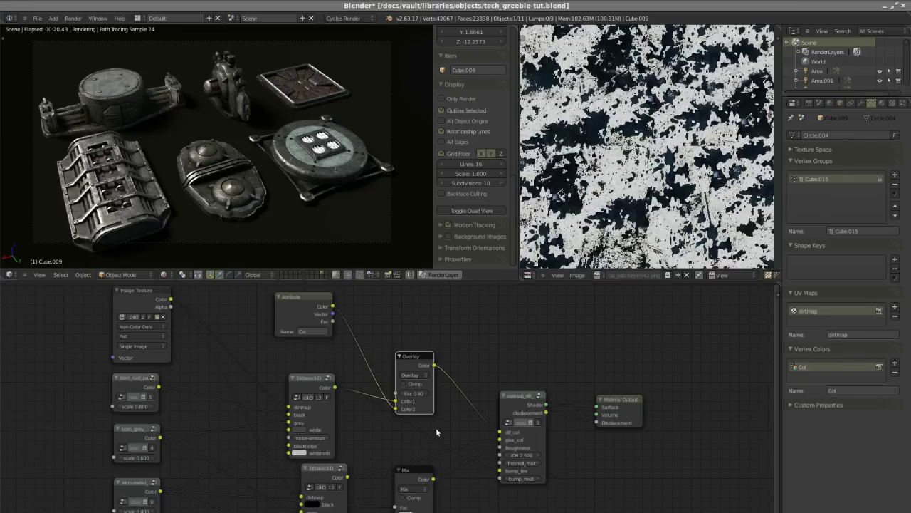
{"action": "scroll", "coordinate": [435, 426], "scroll_direction": "up", "scroll_amount": 2}
{"action": "middle_click_drag", "start_coordinate": [436, 427], "coordinate": [468, 426]}
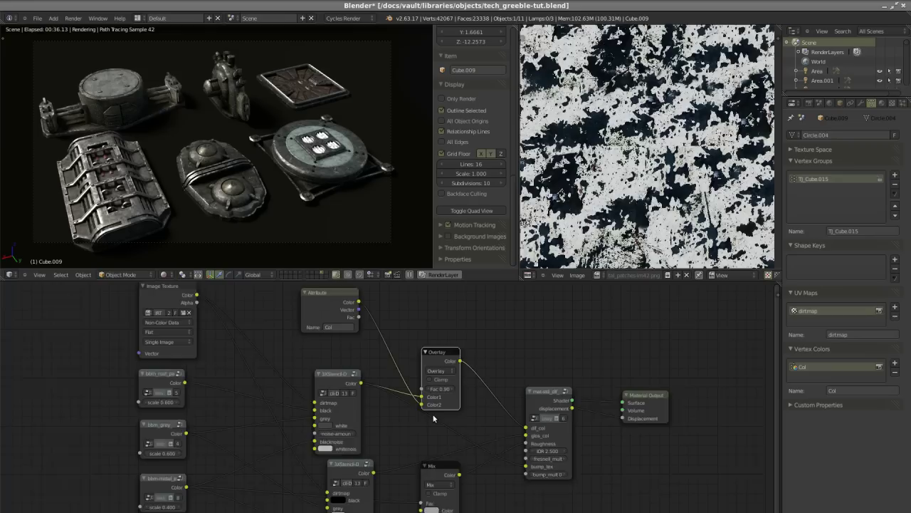
{"action": "left_click", "coordinate": [443, 362]}
{"action": "left_click", "coordinate": [441, 355]}
{"action": "left_click", "coordinate": [441, 363]}
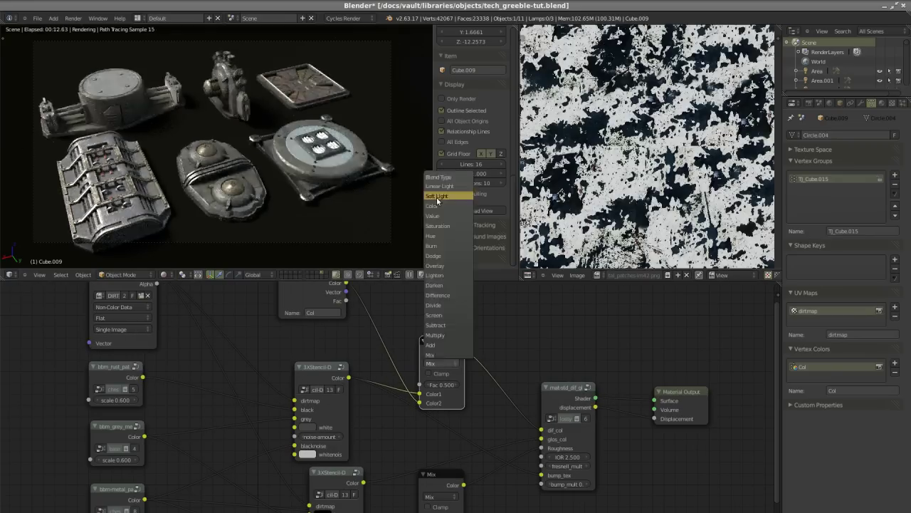
{"action": "left_click", "coordinate": [436, 196]}
{"action": "left_click_drag", "start_coordinate": [308, 297], "coordinate": [293, 301]}
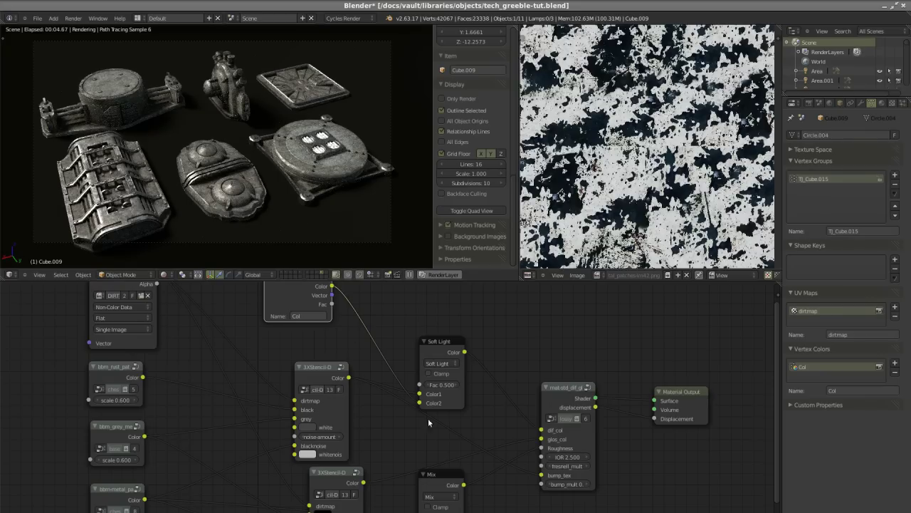
{"action": "left_click", "coordinate": [436, 364]}
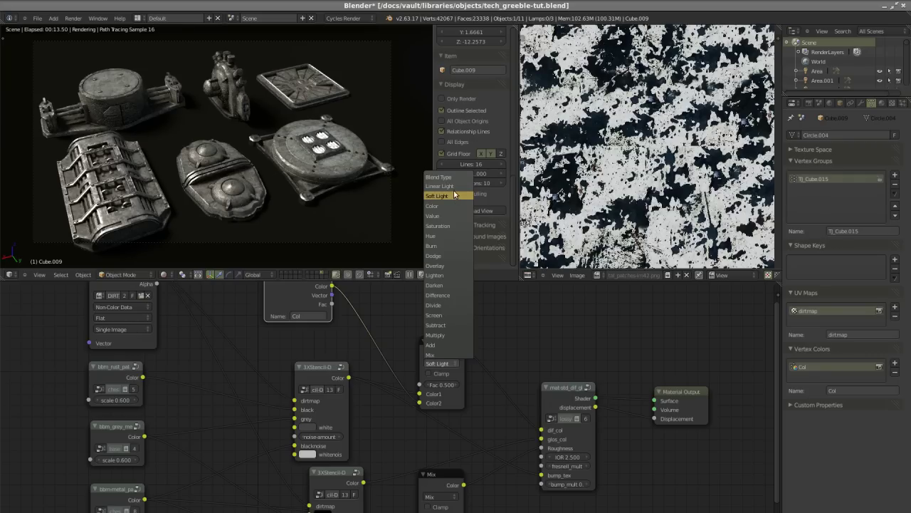
{"action": "left_click", "coordinate": [447, 265]}
Shift the upper 3XStencil-D node to line up above the lower one, and select the lower 3XStencil-D node
{"action": "scroll", "coordinate": [370, 397], "scroll_direction": "down", "scroll_amount": 1}
{"action": "scroll", "coordinate": [371, 400], "scroll_direction": "down", "scroll_amount": 1}
{"action": "scroll", "coordinate": [376, 420], "scroll_direction": "up", "scroll_amount": 1}
{"action": "middle_click_drag", "start_coordinate": [369, 419], "coordinate": [371, 403]}
{"action": "left_click_drag", "start_coordinate": [326, 360], "coordinate": [346, 354]}
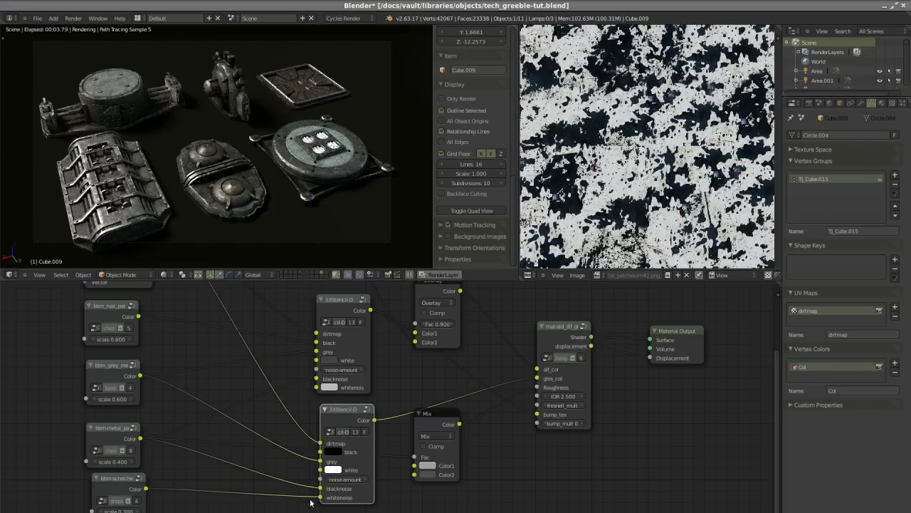
Examine the lower 3XStencil-D node's black, grey, white and noise-amount inputs against those of the upper stencil
{"action": "scroll", "coordinate": [388, 396], "scroll_direction": "up", "scroll_amount": 2}
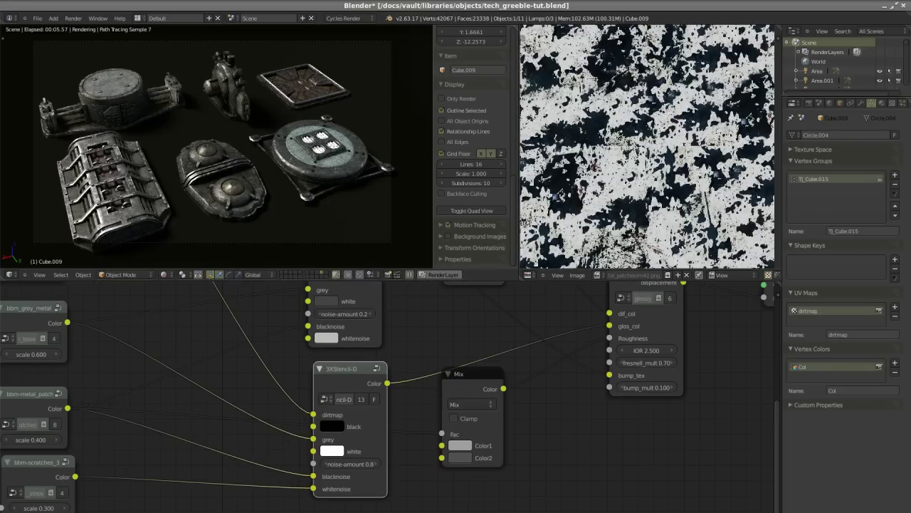
{"action": "scroll", "coordinate": [388, 396], "scroll_direction": "down", "scroll_amount": 1}
{"action": "scroll", "coordinate": [368, 359], "scroll_direction": "up", "scroll_amount": 8}
{"action": "scroll", "coordinate": [336, 397], "scroll_direction": "down", "scroll_amount": 6}
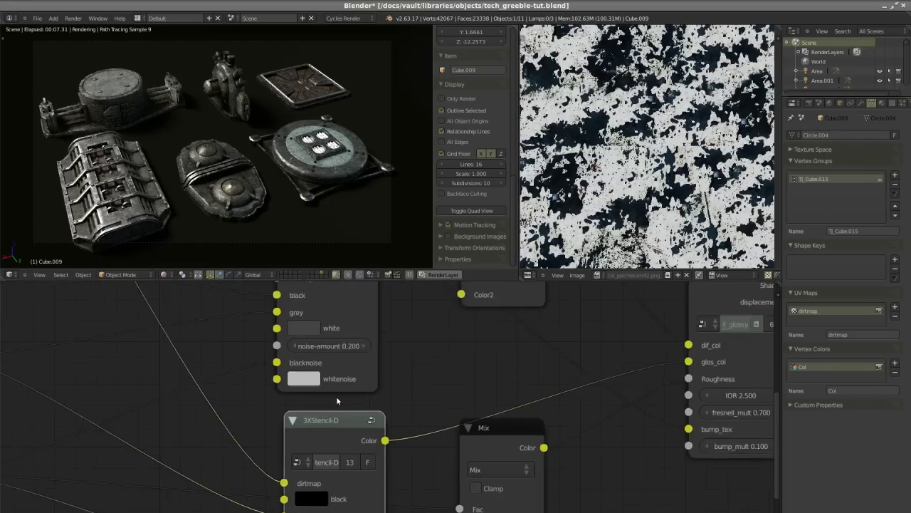
{"action": "scroll", "coordinate": [336, 486], "scroll_direction": "up", "scroll_amount": 4}
{"action": "scroll", "coordinate": [338, 398], "scroll_direction": "down", "scroll_amount": 3}
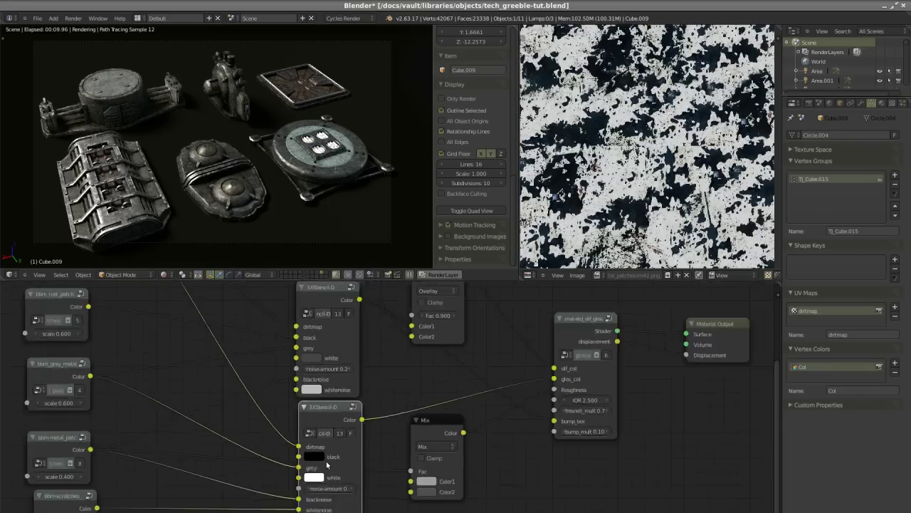
{"action": "scroll", "coordinate": [311, 456], "scroll_direction": "up", "scroll_amount": 1}
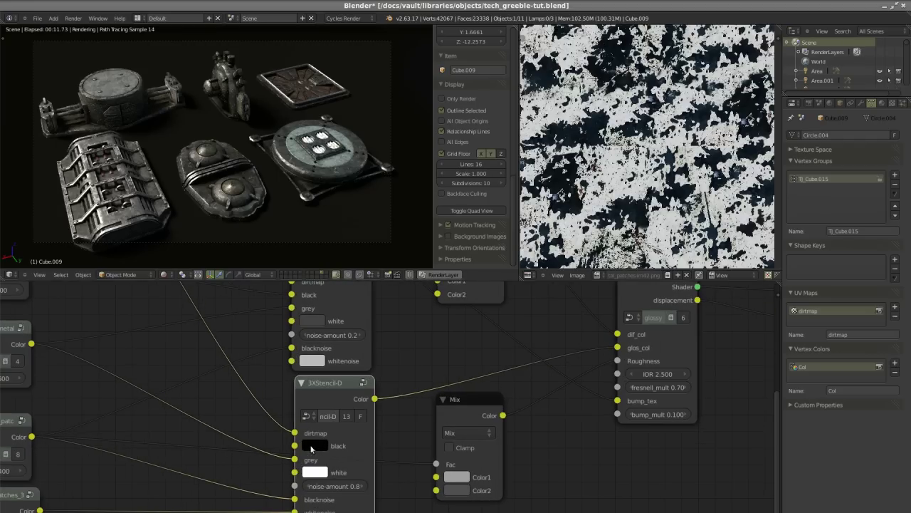
{"action": "scroll", "coordinate": [390, 489], "scroll_direction": "down", "scroll_amount": 1}
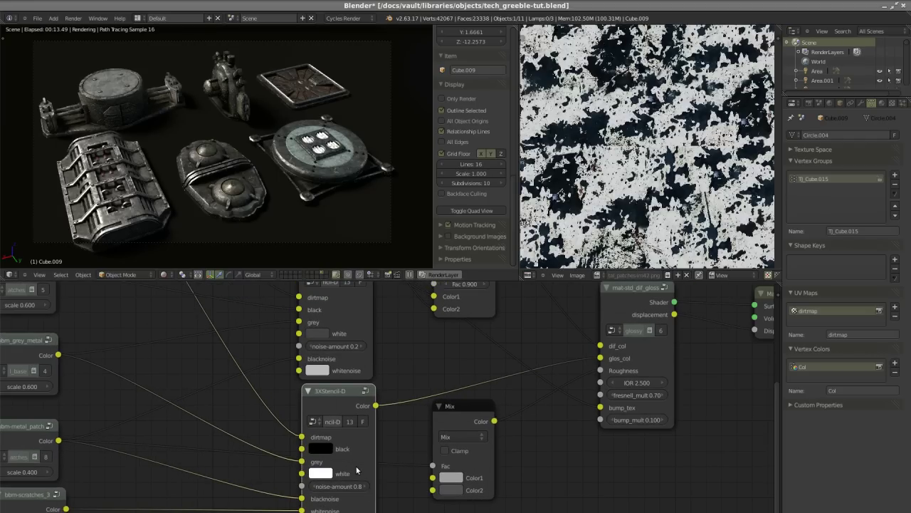
{"action": "scroll", "coordinate": [354, 366], "scroll_direction": "up", "scroll_amount": 2}
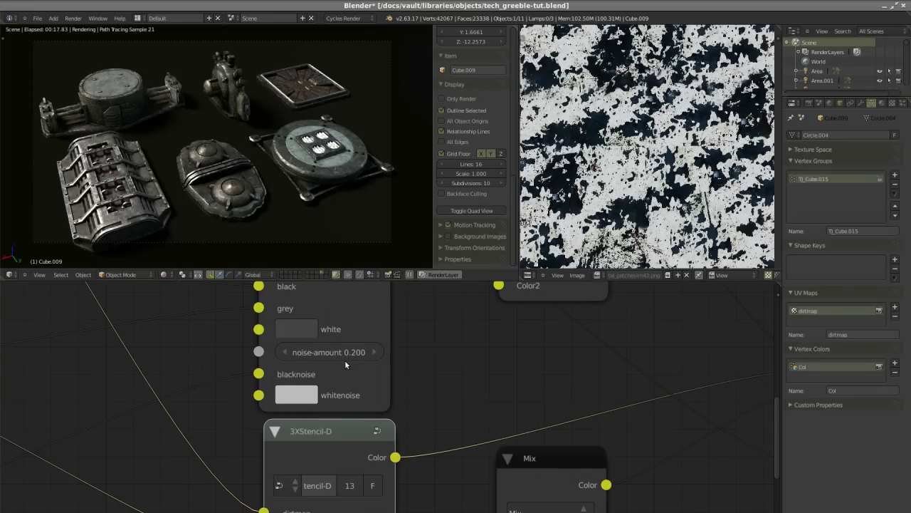
{"action": "scroll", "coordinate": [344, 359], "scroll_direction": "down", "scroll_amount": 2}
{"action": "scroll", "coordinate": [370, 484], "scroll_direction": "down", "scroll_amount": 3}
{"action": "scroll", "coordinate": [359, 486], "scroll_direction": "up", "scroll_amount": 5}
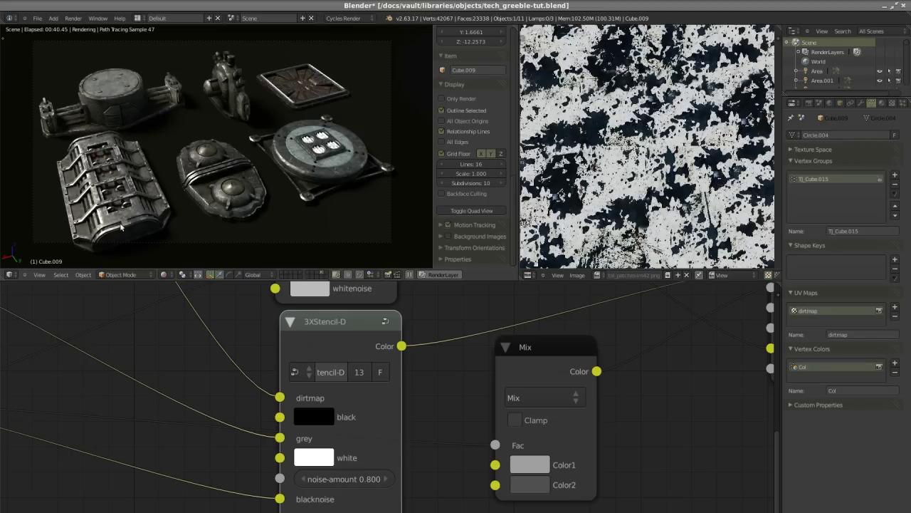
Disconnect the lower 3XStencil-D color from glos_col on the mat-std_dif_glossy node, and reconnect it
{"action": "scroll", "coordinate": [389, 425], "scroll_direction": "down", "scroll_amount": 7}
{"action": "middle_click_drag", "start_coordinate": [546, 331], "coordinate": [471, 372]}
{"action": "scroll", "coordinate": [524, 367], "scroll_direction": "up", "scroll_amount": 6}
{"action": "left_click_drag", "start_coordinate": [547, 390], "coordinate": [593, 388]}
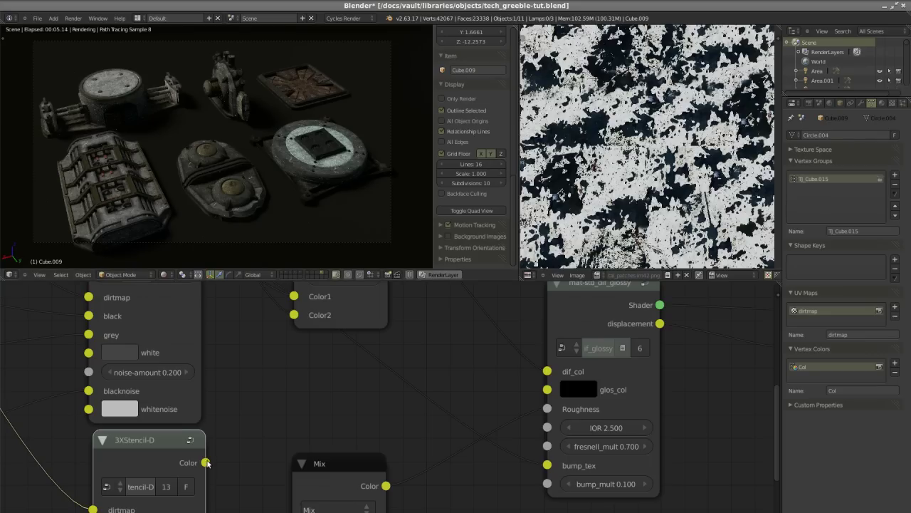
{"action": "left_click_drag", "start_coordinate": [206, 462], "coordinate": [547, 390]}
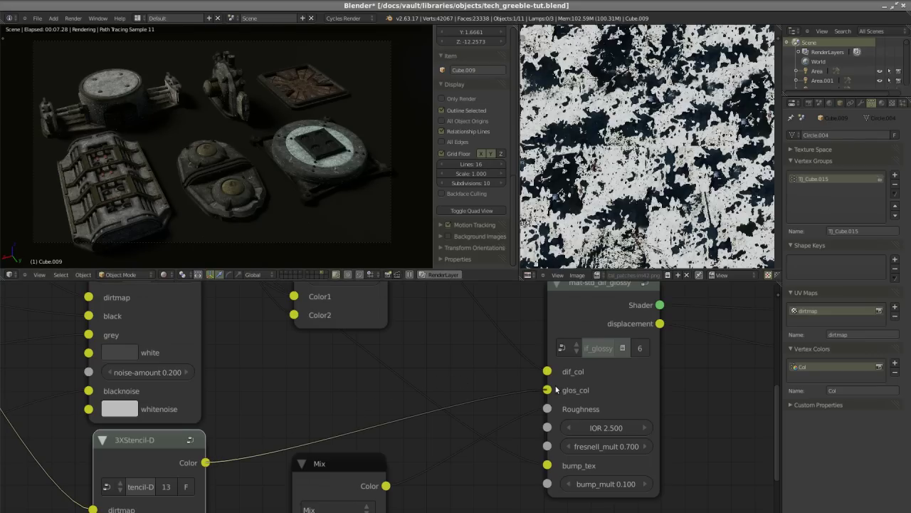
Examine the glossy reflections on the rendered greebles from a low angle against the environment background
{"action": "scroll", "coordinate": [206, 219], "scroll_direction": "down", "scroll_amount": 3}
{"action": "middle_click_drag", "start_coordinate": [207, 220], "coordinate": [257, 188]}
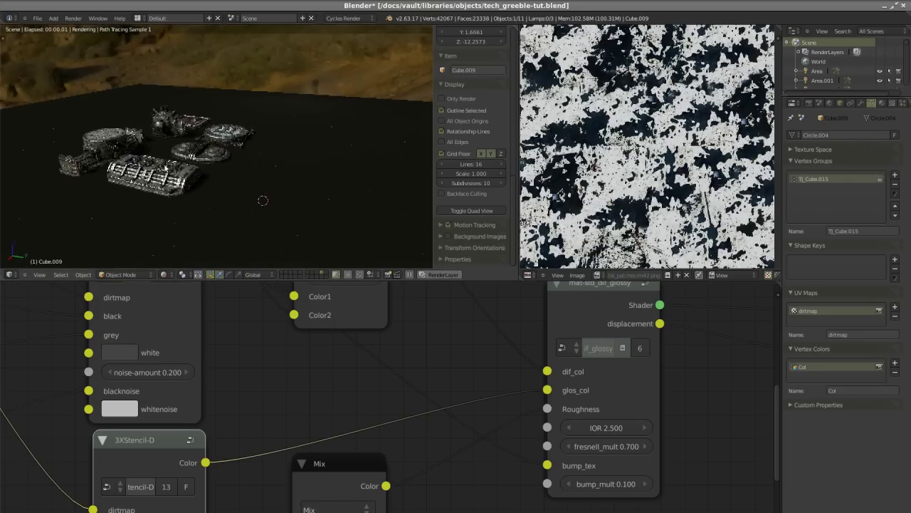
{"action": "scroll", "coordinate": [134, 172], "scroll_direction": "up", "scroll_amount": 5}
{"action": "scroll", "coordinate": [135, 173], "scroll_direction": "down", "scroll_amount": 4}
{"action": "middle_click_drag", "start_coordinate": [197, 182], "coordinate": [220, 199]}
{"action": "scroll", "coordinate": [220, 199], "scroll_direction": "down", "scroll_amount": 4}
{"action": "scroll", "coordinate": [248, 230], "scroll_direction": "up", "scroll_amount": 4}
{"action": "scroll", "coordinate": [248, 231], "scroll_direction": "down", "scroll_amount": 4}
{"action": "mouse_move", "coordinate": [247, 227]}
{"action": "middle_mouse_down"}
{"action": "mouse_move", "coordinate": [302, 215]}
{"action": "mouse_move", "coordinate": [234, 214]}
{"action": "mouse_move", "coordinate": [245, 235]}
{"action": "mouse_move", "coordinate": [298, 194]}
{"action": "mouse_move", "coordinate": [242, 214]}
{"action": "middle_mouse_up"}
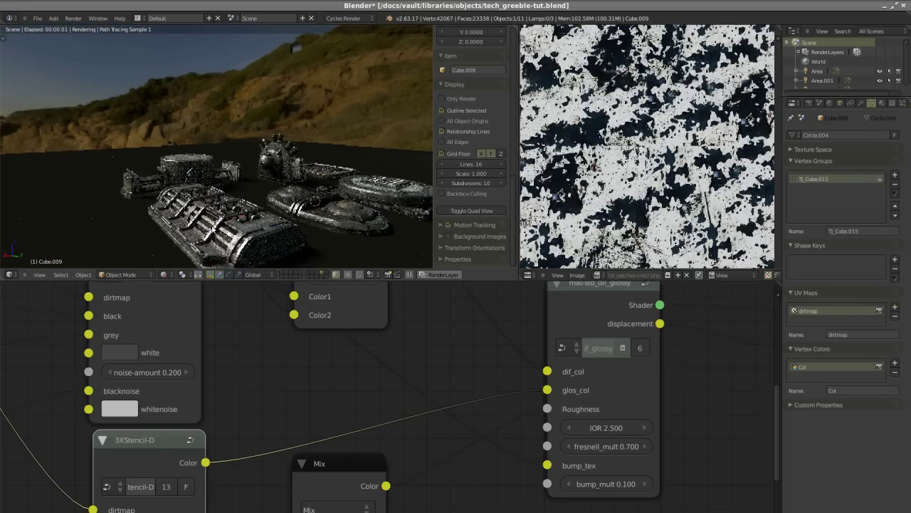
Unlink the glos_col input again and inspect the greebles up close with only their diffuse shading
{"action": "left_click_drag", "start_coordinate": [546, 389], "coordinate": [330, 424]}
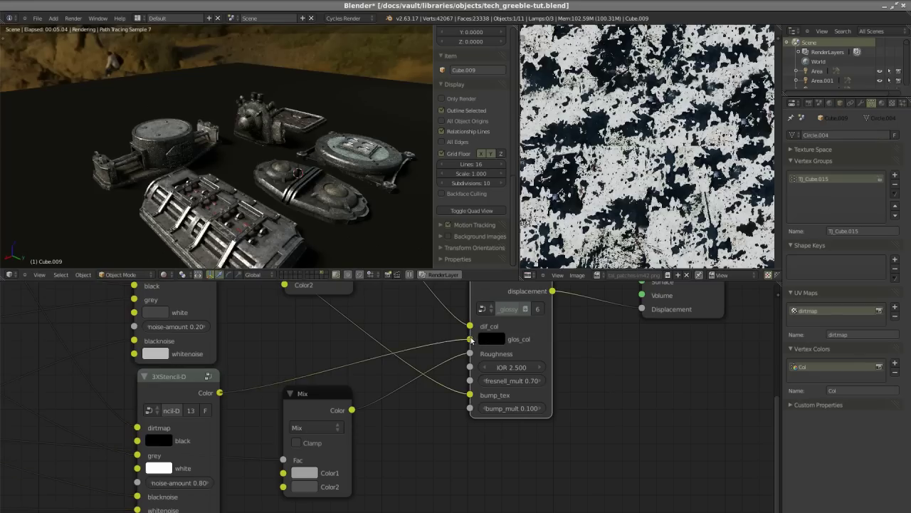
{"action": "left_click_drag", "start_coordinate": [470, 339], "coordinate": [284, 387]}
{"action": "middle_click_drag", "start_coordinate": [197, 249], "coordinate": [209, 243]}
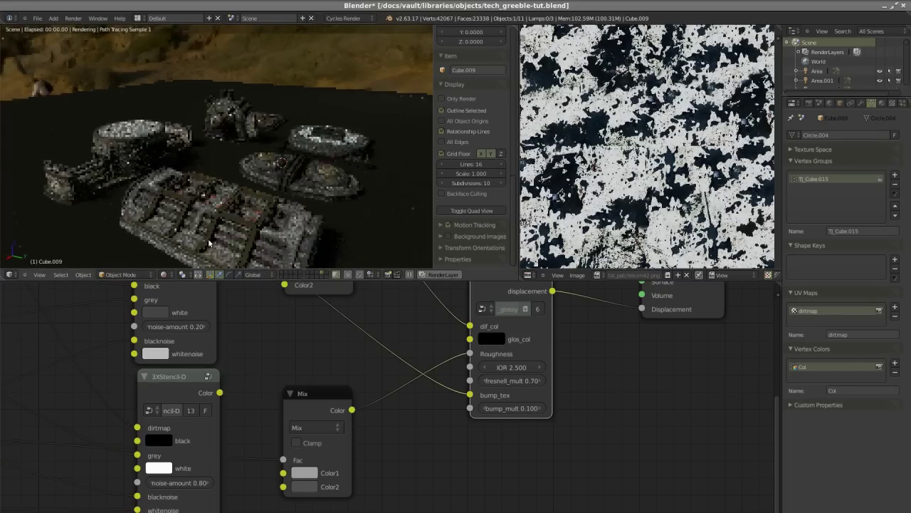
{"action": "scroll", "coordinate": [209, 243], "scroll_direction": "up", "scroll_amount": 6}
Isolate the glossy shading by disconnecting dif_col and linking the lower 3XStencil-D color to glos_col
{"action": "left_click_drag", "start_coordinate": [470, 325], "coordinate": [395, 328]}
{"action": "left_click_drag", "start_coordinate": [220, 392], "coordinate": [470, 339]}
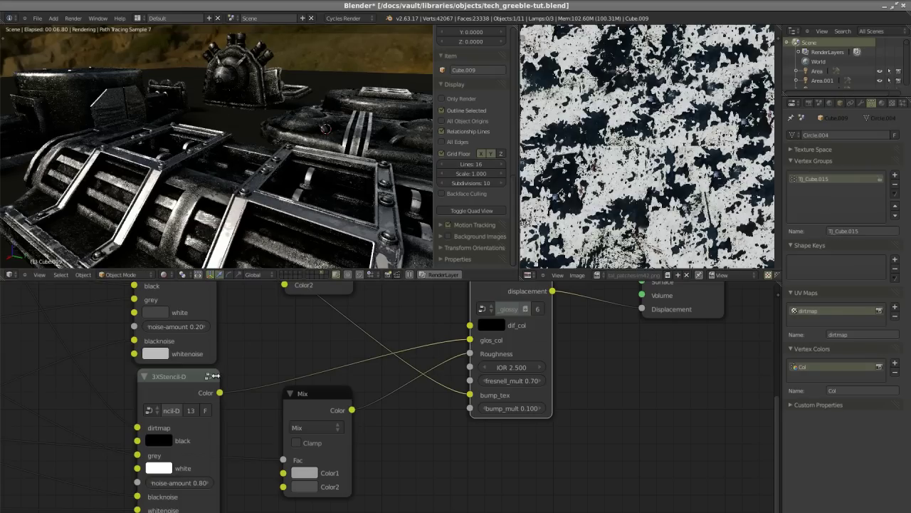
Reconnect the Overlay node's color to dif_col on the mat-std_dif_glossy node to restore the diffuse shading
{"action": "middle_click_drag", "start_coordinate": [411, 339], "coordinate": [401, 368]}
{"action": "scroll", "coordinate": [405, 358], "scroll_direction": "down", "scroll_amount": 4}
{"action": "scroll", "coordinate": [400, 367], "scroll_direction": "up", "scroll_amount": 2}
{"action": "left_click_drag", "start_coordinate": [359, 284], "coordinate": [459, 385]}
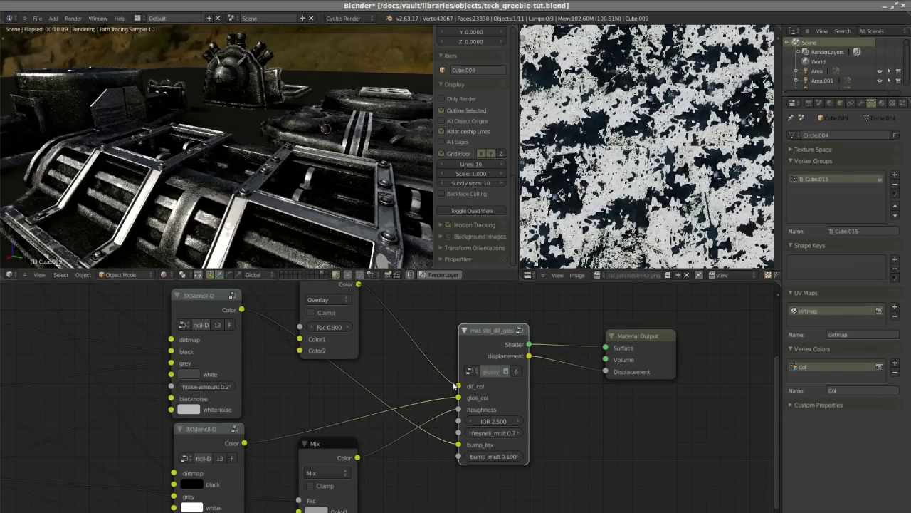
Examine the combined diffuse and glossy shading on the rendered greebles from close up and from above
{"action": "middle_click_drag", "start_coordinate": [317, 222], "coordinate": [283, 217]}
{"action": "scroll", "coordinate": [250, 213], "scroll_direction": "down", "scroll_amount": 5}
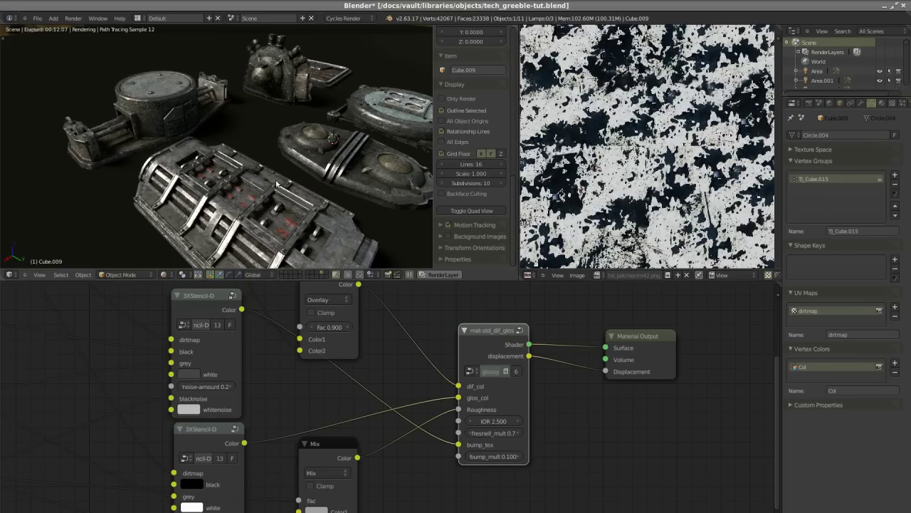
{"action": "scroll", "coordinate": [246, 237], "scroll_direction": "up", "scroll_amount": 5}
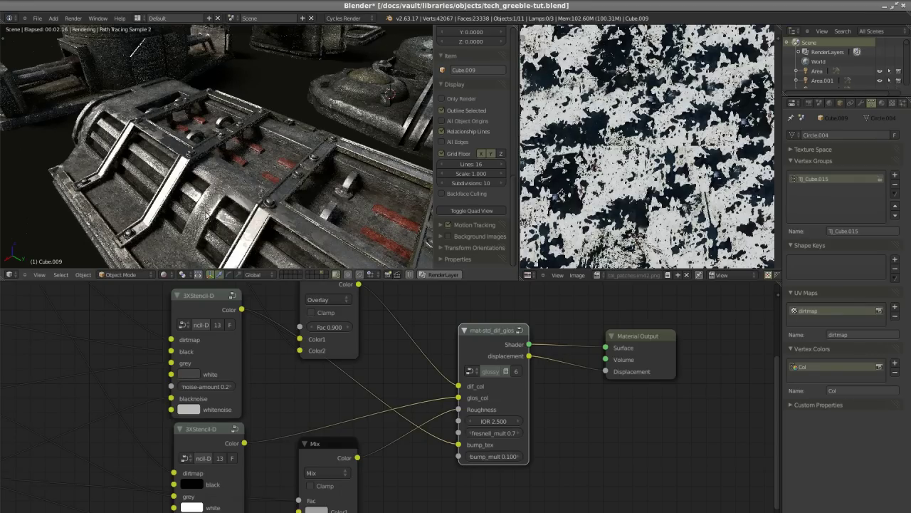
{"action": "middle_click_drag", "start_coordinate": [205, 217], "coordinate": [268, 230]}
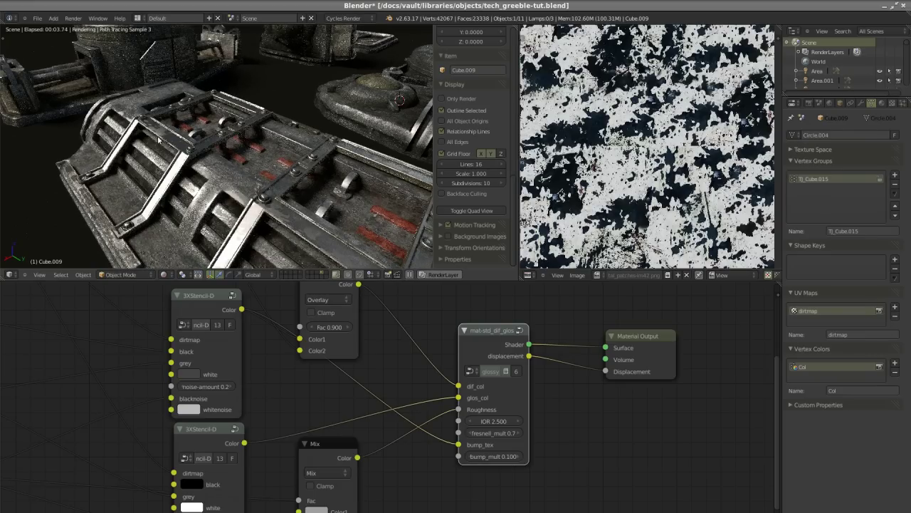
{"action": "middle_click_drag", "start_coordinate": [127, 239], "coordinate": [318, 135]}
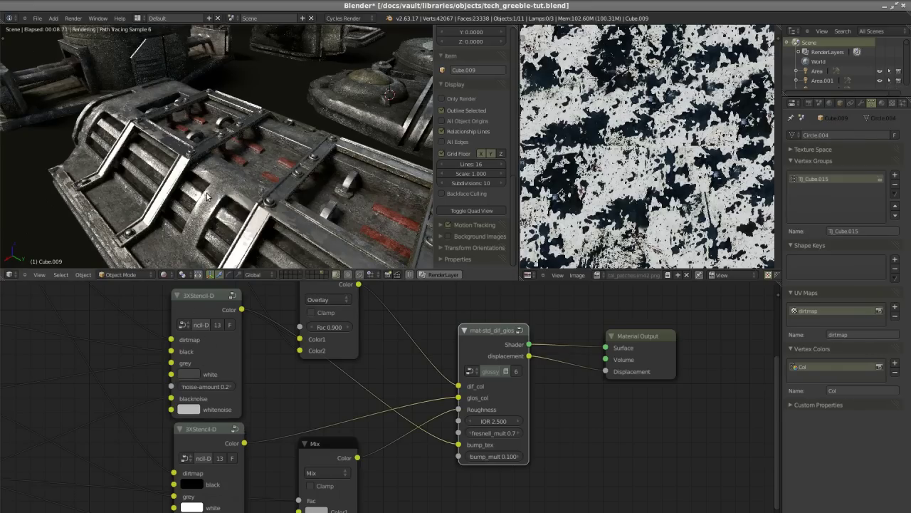
{"action": "middle_click_drag", "start_coordinate": [209, 216], "coordinate": [231, 173]}
{"action": "scroll", "coordinate": [259, 199], "scroll_direction": "down", "scroll_amount": 4}
{"action": "scroll", "coordinate": [259, 199], "scroll_direction": "up", "scroll_amount": 3}
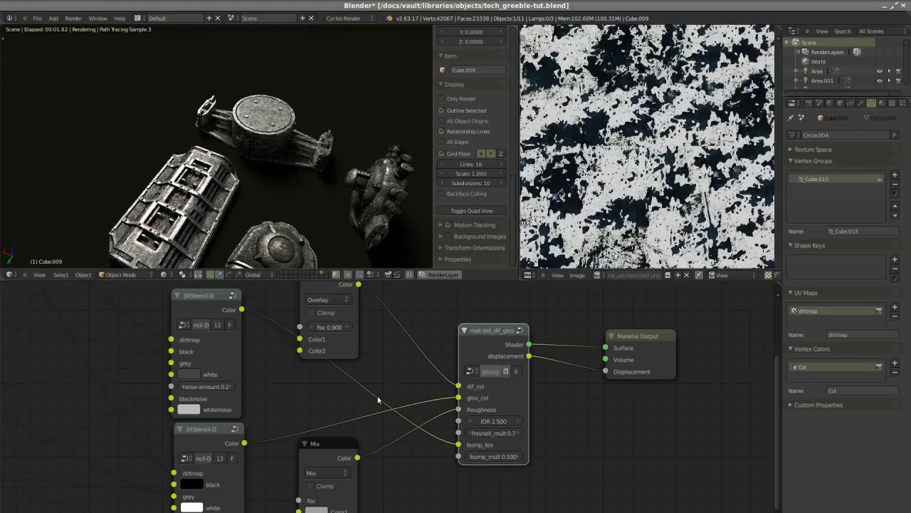
Highlight the Mix node that feeds Roughness, and view the greebles through the camera
{"action": "scroll", "coordinate": [381, 398], "scroll_direction": "down", "scroll_amount": 2}
{"action": "scroll", "coordinate": [345, 442], "scroll_direction": "up", "scroll_amount": 2}
{"action": "left_click", "coordinate": [334, 438]}
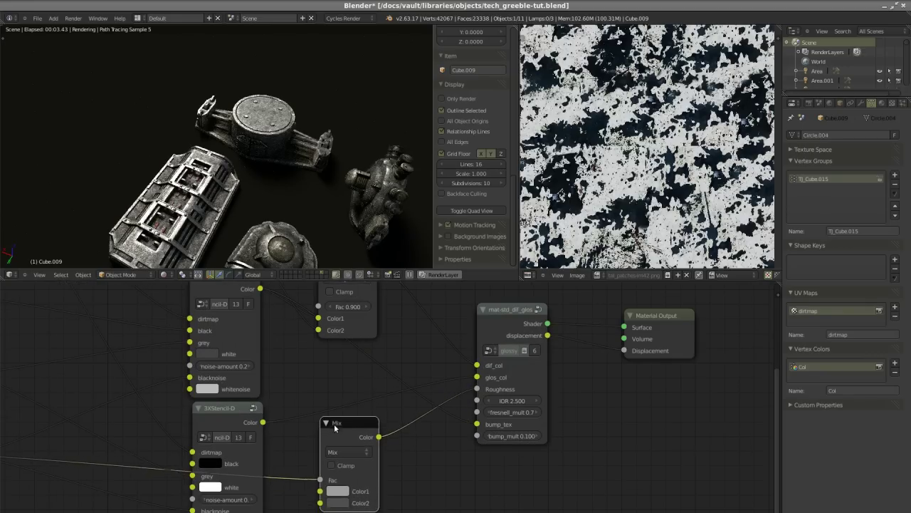
{"action": "scroll", "coordinate": [370, 445], "scroll_direction": "down", "scroll_amount": 1}
{"action": "scroll", "coordinate": [302, 468], "scroll_direction": "up", "scroll_amount": 1}
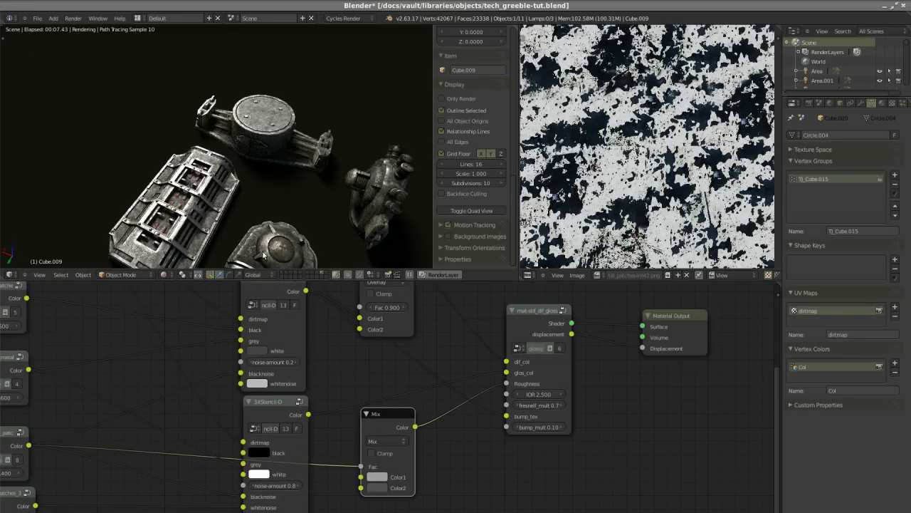
{"action": "key", "text": "KP_0"}
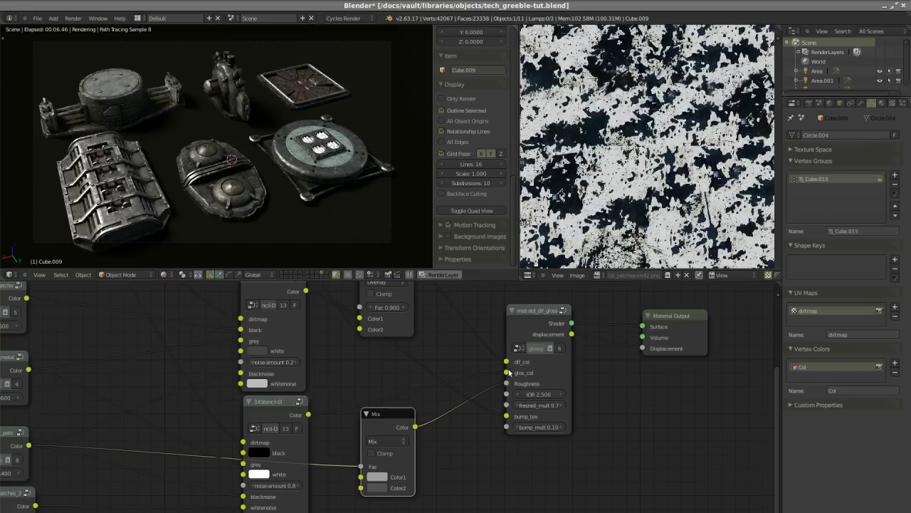
Disconnect dif_col, glos_col and bump_tex on the mat-std_dif_glossy node, and set glos_col to a light grey
{"action": "left_click_drag", "start_coordinate": [508, 372], "coordinate": [456, 357]}
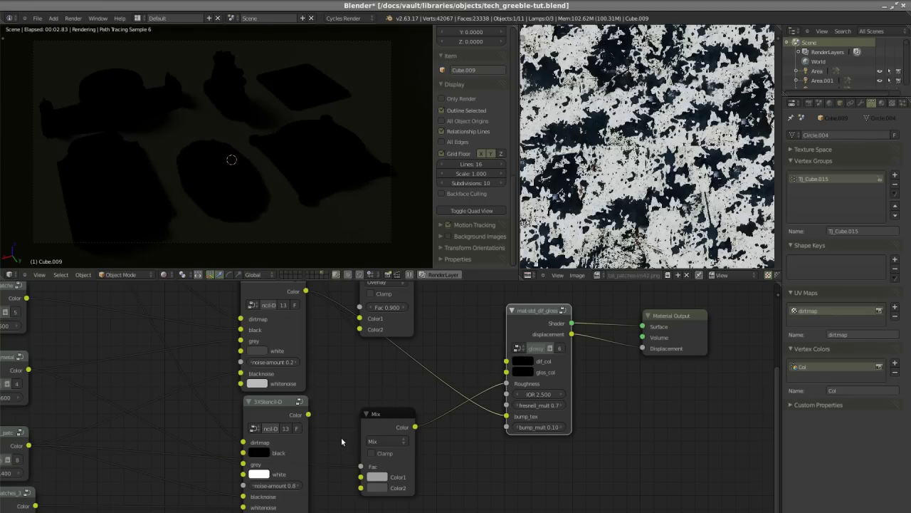
{"action": "left_click_drag", "start_coordinate": [502, 417], "coordinate": [454, 377]}
{"action": "left_click", "coordinate": [520, 370]}
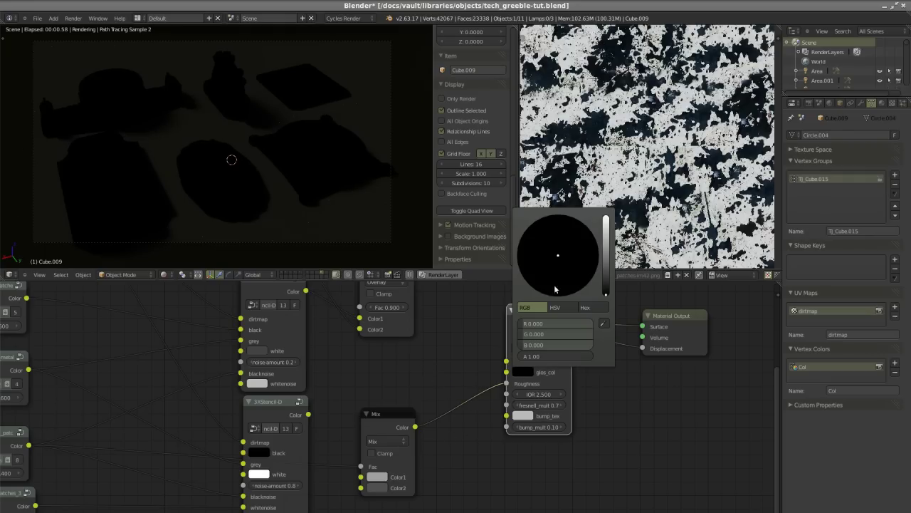
{"action": "left_click_drag", "start_coordinate": [607, 274], "coordinate": [607, 230]}
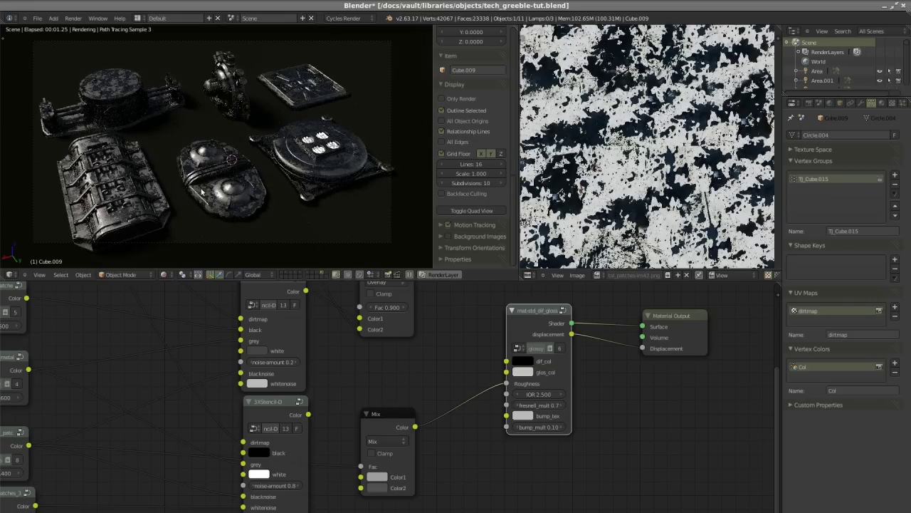
Examine how the roughness map varies the glossy reflections on the greebles from near, far and low angles
{"action": "scroll", "coordinate": [161, 202], "scroll_direction": "down", "scroll_amount": 3}
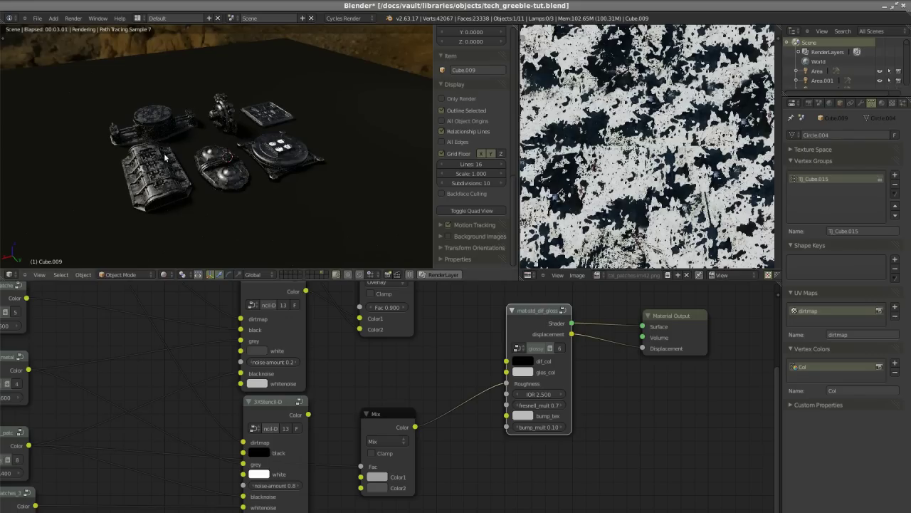
{"action": "scroll", "coordinate": [167, 161], "scroll_direction": "up", "scroll_amount": 4}
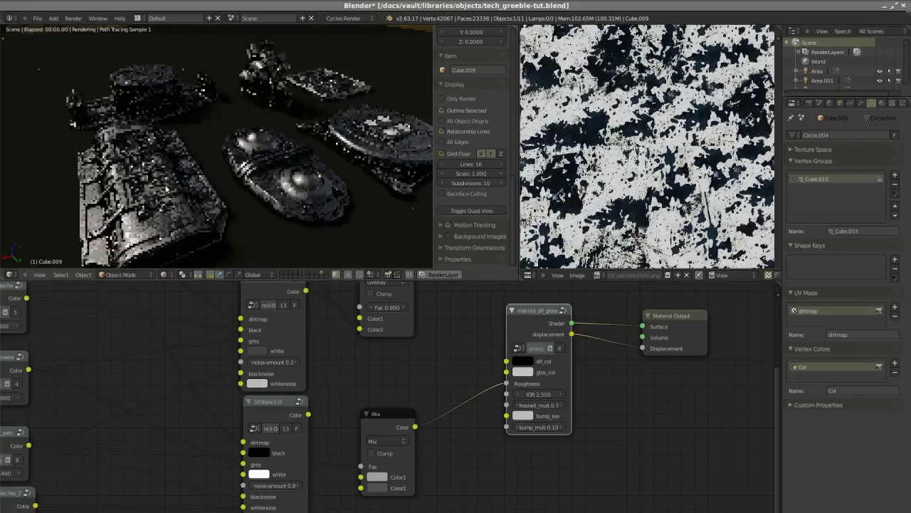
{"action": "scroll", "coordinate": [167, 187], "scroll_direction": "up", "scroll_amount": 1}
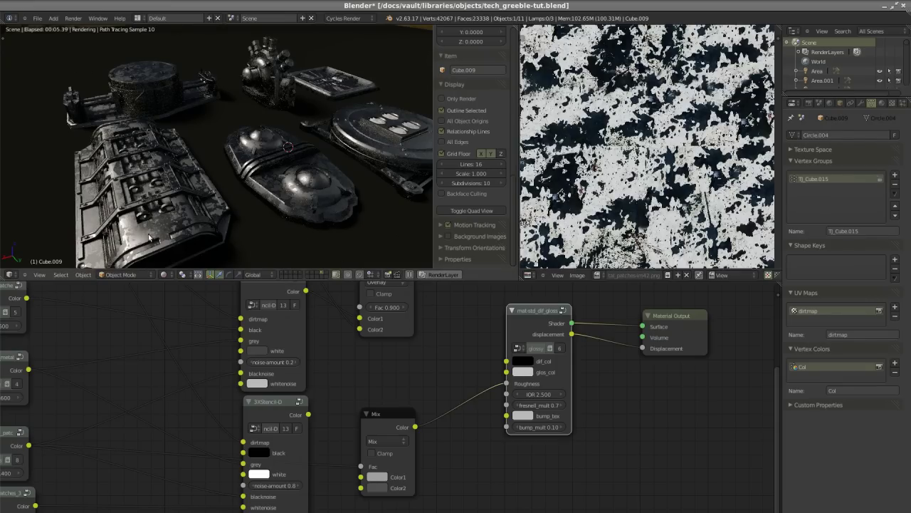
{"action": "middle_click_drag", "start_coordinate": [133, 220], "coordinate": [100, 186]}
{"action": "middle_click_drag", "start_coordinate": [328, 202], "coordinate": [311, 246]}
{"action": "scroll", "coordinate": [239, 202], "scroll_direction": "down", "scroll_amount": 3}
{"action": "mouse_move", "coordinate": [249, 195]}
{"action": "middle_mouse_down"}
{"action": "mouse_move", "coordinate": [228, 191]}
{"action": "mouse_move", "coordinate": [285, 209]}
{"action": "mouse_move", "coordinate": [249, 195]}
{"action": "middle_mouse_up"}
{"action": "scroll", "coordinate": [228, 189], "scroll_direction": "down", "scroll_amount": 2}
{"action": "scroll", "coordinate": [228, 190], "scroll_direction": "down", "scroll_amount": 6}
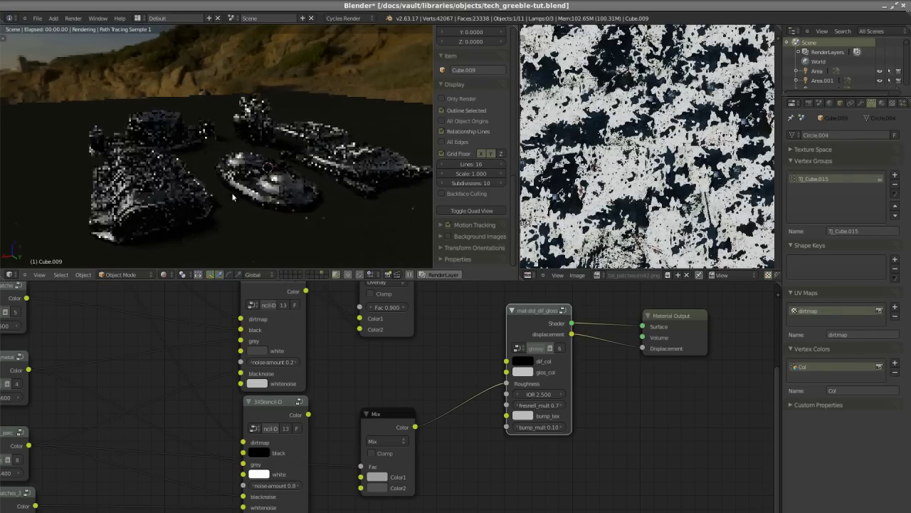
Disconnect the Mix node from Roughness, raise Roughness to 0.400, and check the uniform gloss on the greebles
{"action": "left_click_drag", "start_coordinate": [502, 385], "coordinate": [536, 392]}
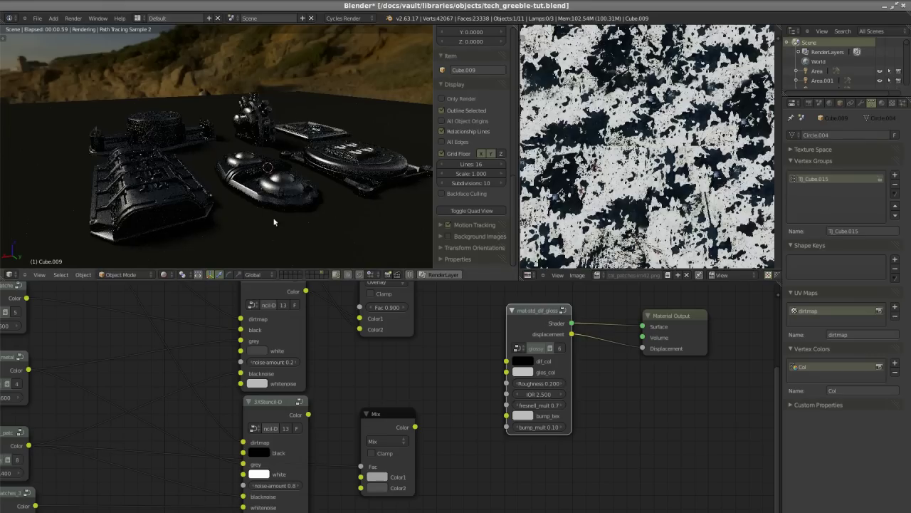
{"action": "left_click", "coordinate": [560, 384]}
{"action": "left_click", "coordinate": [561, 385]}
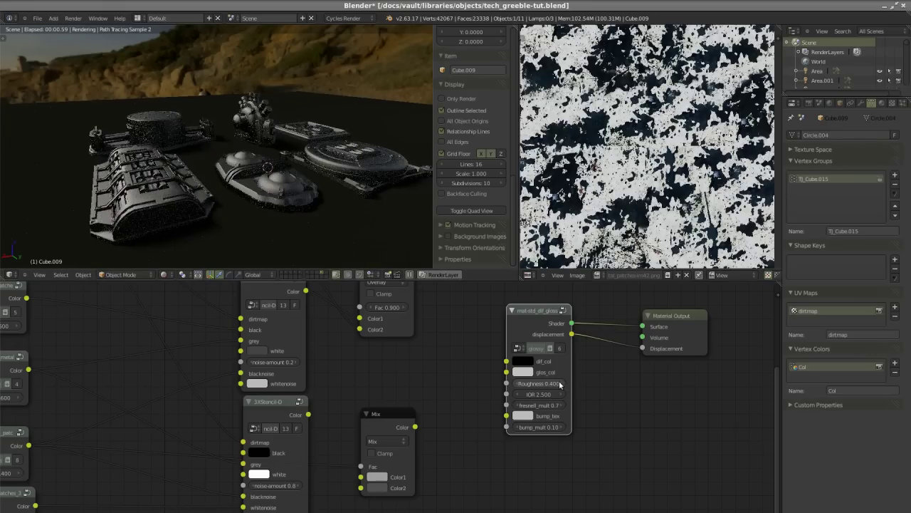
{"action": "middle_click_drag", "start_coordinate": [310, 185], "coordinate": [295, 216]}
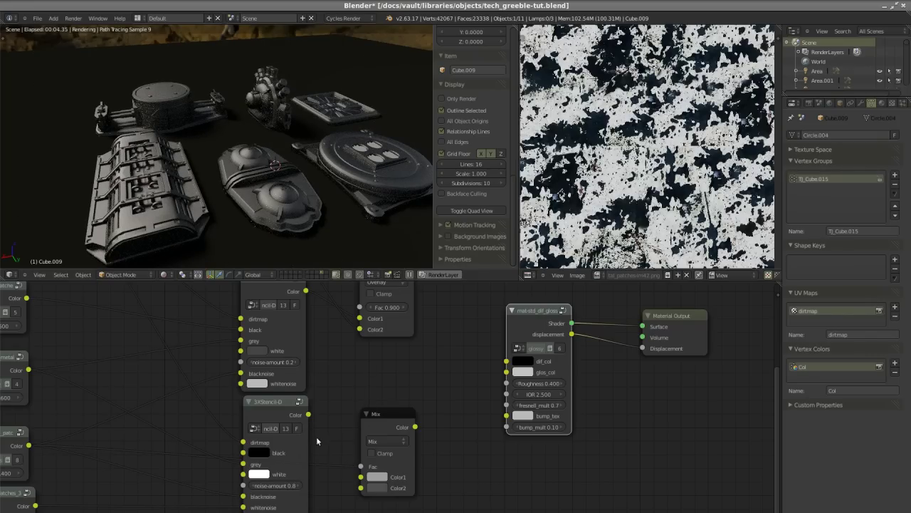
Link the Mix node's color back to the Roughness input of the mat-std_dif_glossy node
{"action": "left_click", "coordinate": [273, 416]}
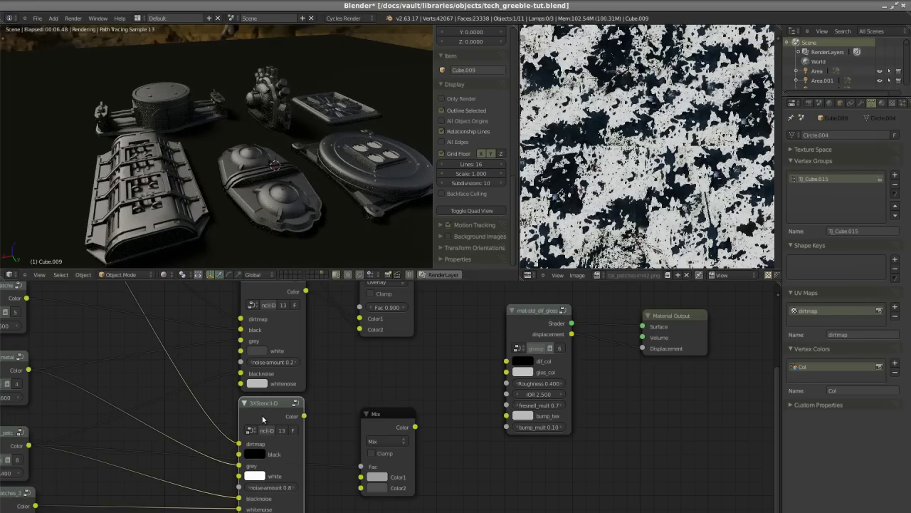
{"action": "scroll", "coordinate": [254, 455], "scroll_direction": "down", "scroll_amount": 2}
{"action": "scroll", "coordinate": [255, 456], "scroll_direction": "up", "scroll_amount": 1}
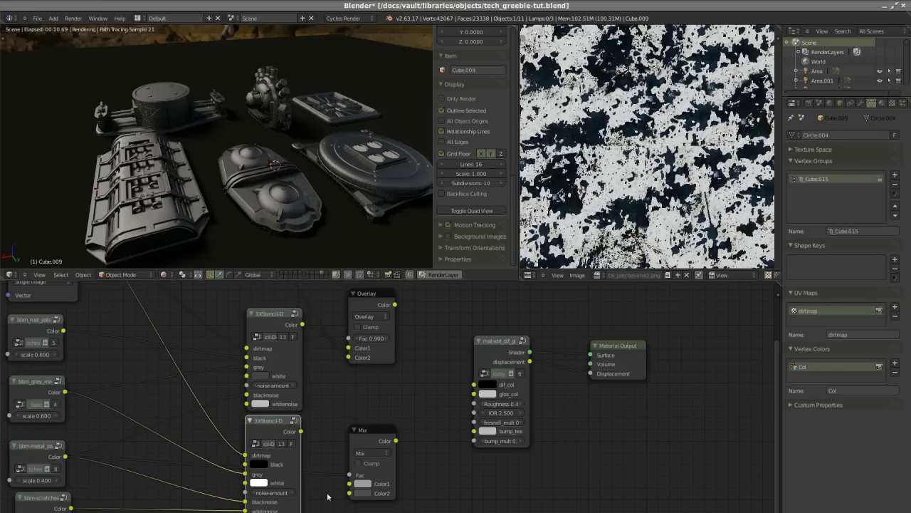
{"action": "left_click_drag", "start_coordinate": [361, 438], "coordinate": [474, 404]}
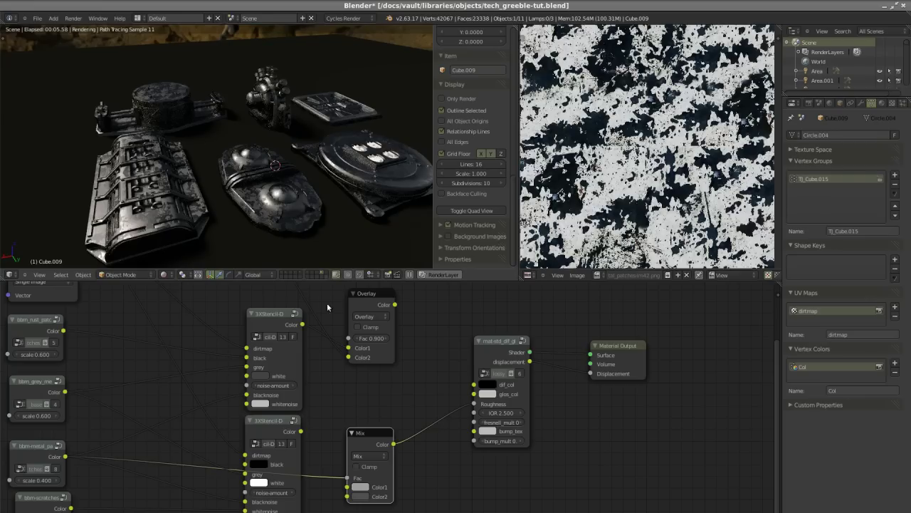
Examine the roughness variation on the greebles, and trace the bbm-metal_patches links through the node tree
{"action": "middle_click_drag", "start_coordinate": [185, 202], "coordinate": [247, 197]}
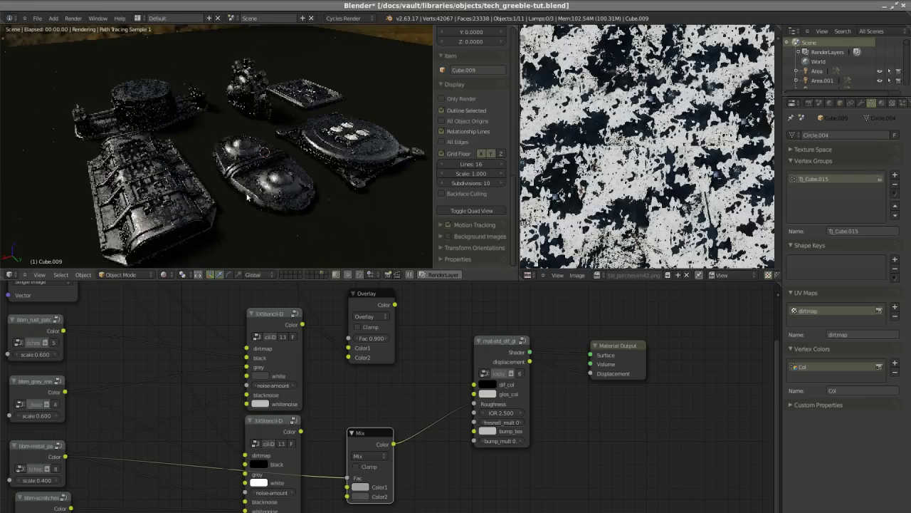
{"action": "left_click_drag", "start_coordinate": [25, 455], "coordinate": [27, 450]}
{"action": "scroll", "coordinate": [40, 449], "scroll_direction": "up", "scroll_amount": 7}
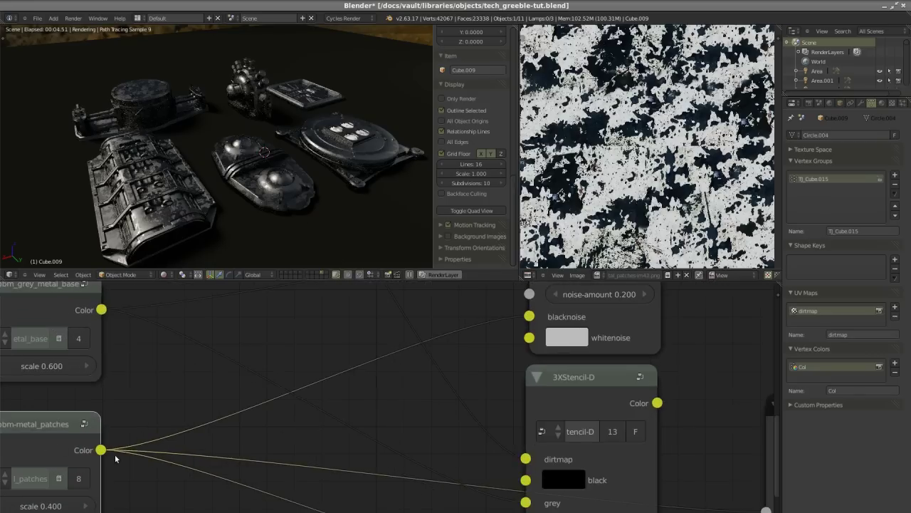
{"action": "scroll", "coordinate": [115, 458], "scroll_direction": "down", "scroll_amount": 4}
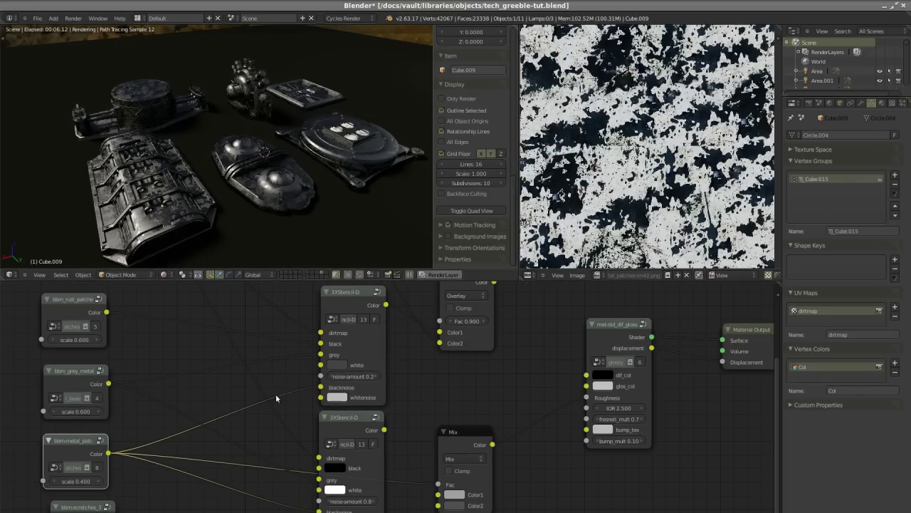
{"action": "scroll", "coordinate": [264, 411], "scroll_direction": "down", "scroll_amount": 4}
{"action": "middle_click_drag", "start_coordinate": [235, 413], "coordinate": [193, 435]}
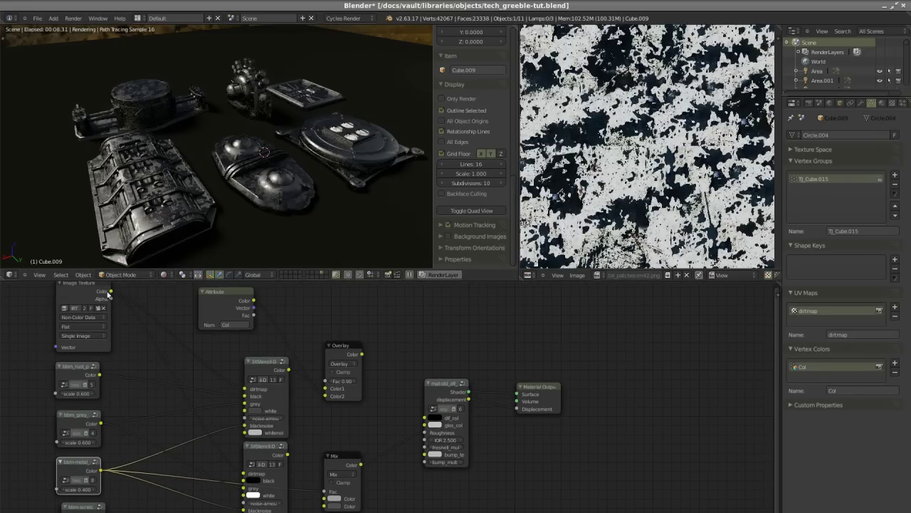
{"action": "scroll", "coordinate": [264, 466], "scroll_direction": "up", "scroll_amount": 1}
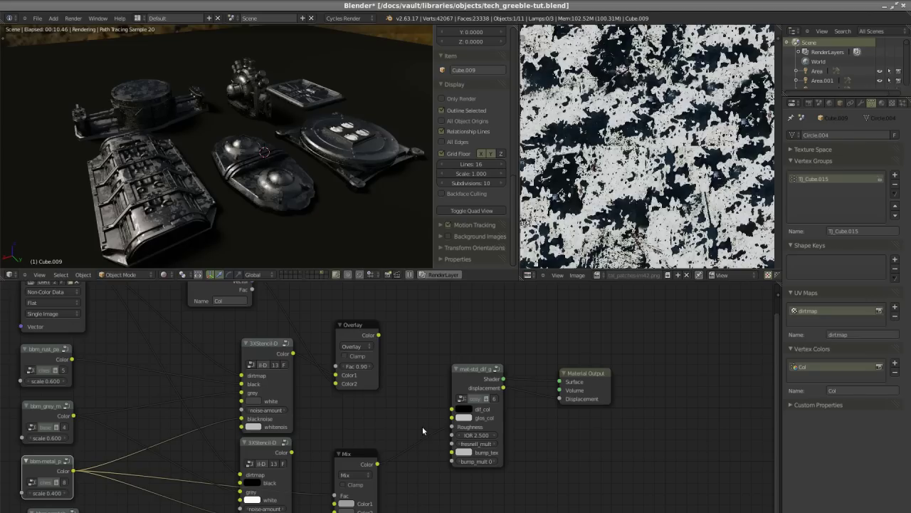
Unlink Roughness from the Mix node, and preview the lower 3XStencil-D color in glos_col before disconnecting it again
{"action": "left_click_drag", "start_coordinate": [452, 427], "coordinate": [398, 460]}
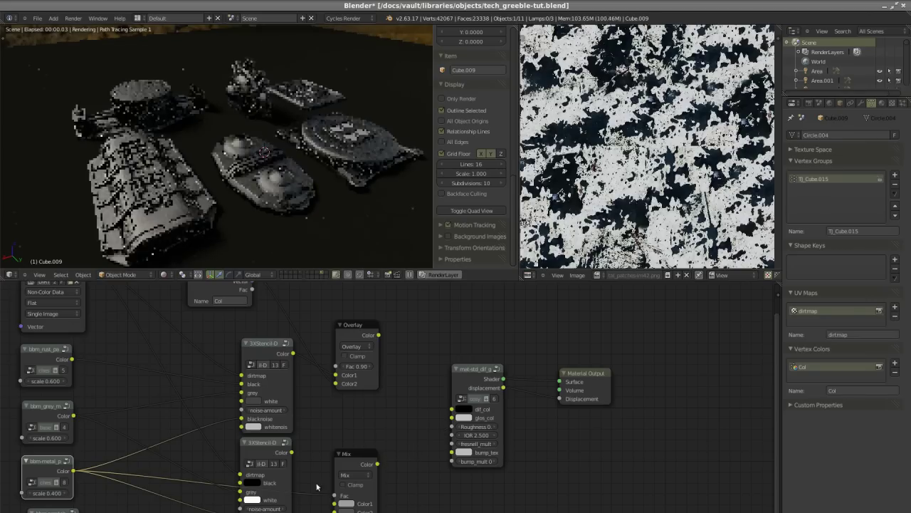
{"action": "left_click_drag", "start_coordinate": [291, 452], "coordinate": [452, 418]}
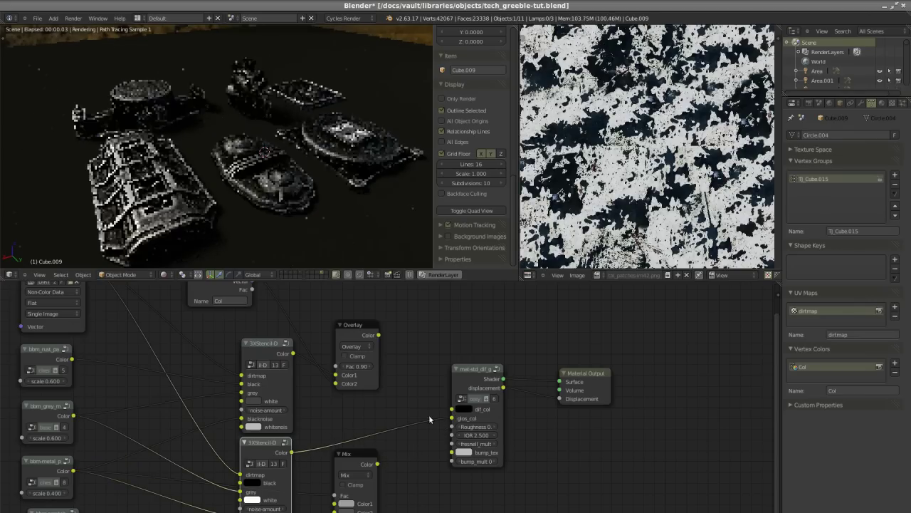
{"action": "scroll", "coordinate": [146, 198], "scroll_direction": "up", "scroll_amount": 3}
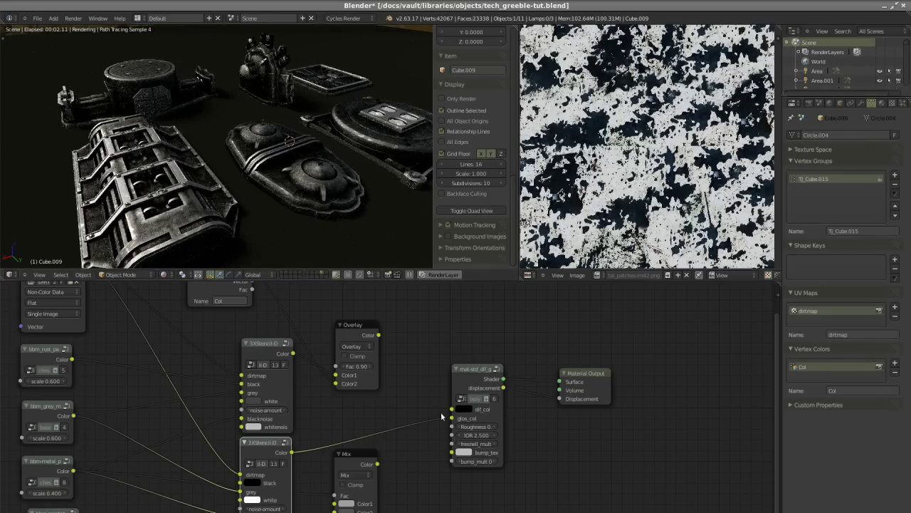
{"action": "left_click_drag", "start_coordinate": [448, 420], "coordinate": [404, 431]}
Link the dirt map Image Texture's color to the Mix node's Fac input, and move the Mix node slightly upward
{"action": "scroll", "coordinate": [343, 458], "scroll_direction": "down", "scroll_amount": 3}
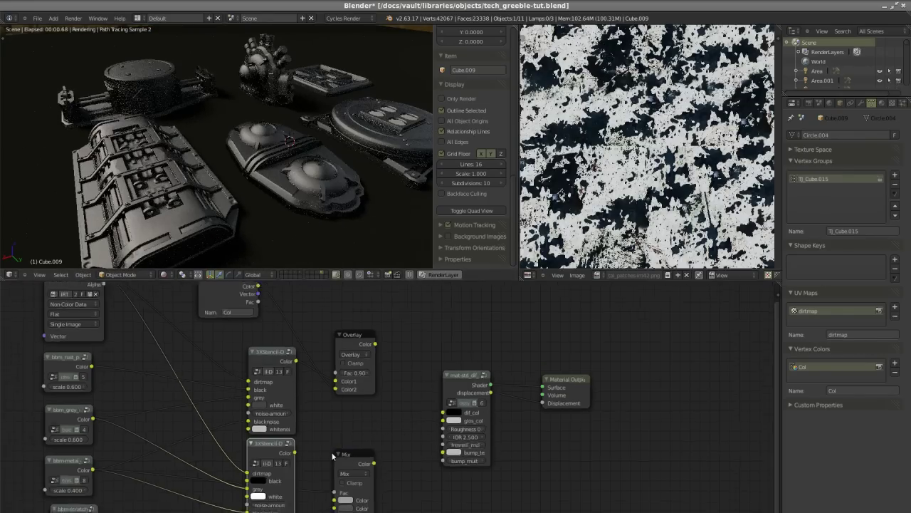
{"action": "left_click_drag", "start_coordinate": [145, 305], "coordinate": [341, 491]}
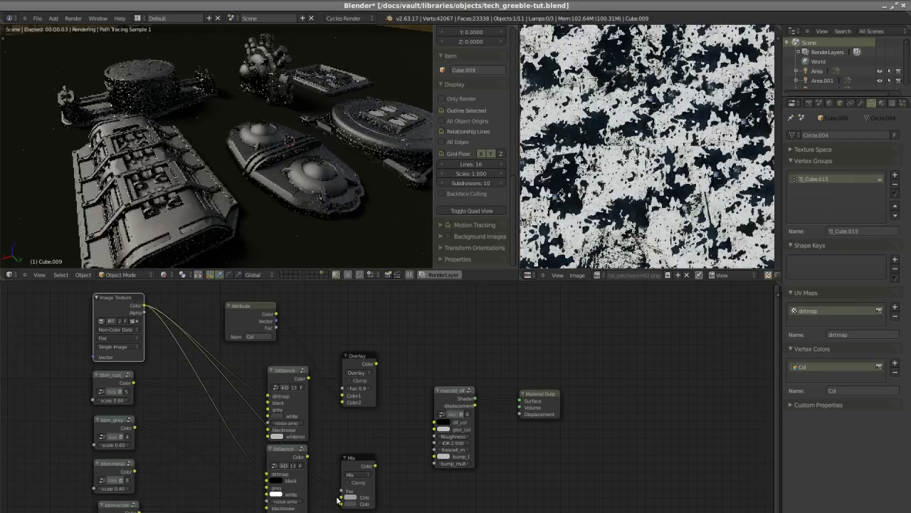
{"action": "left_click_drag", "start_coordinate": [357, 461], "coordinate": [356, 445]}
{"action": "scroll", "coordinate": [363, 484], "scroll_direction": "up", "scroll_amount": 2}
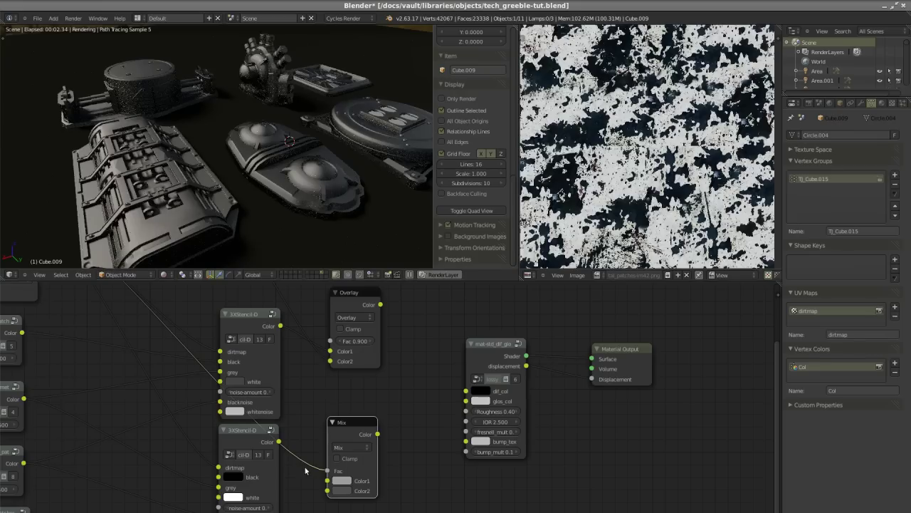
{"action": "scroll", "coordinate": [306, 470], "scroll_direction": "down", "scroll_amount": 2}
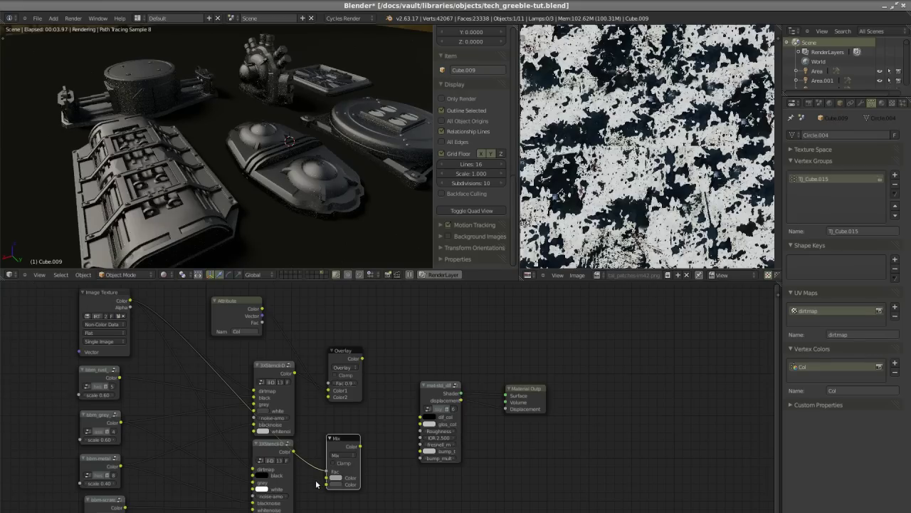
{"action": "scroll", "coordinate": [316, 484], "scroll_direction": "up", "scroll_amount": 2}
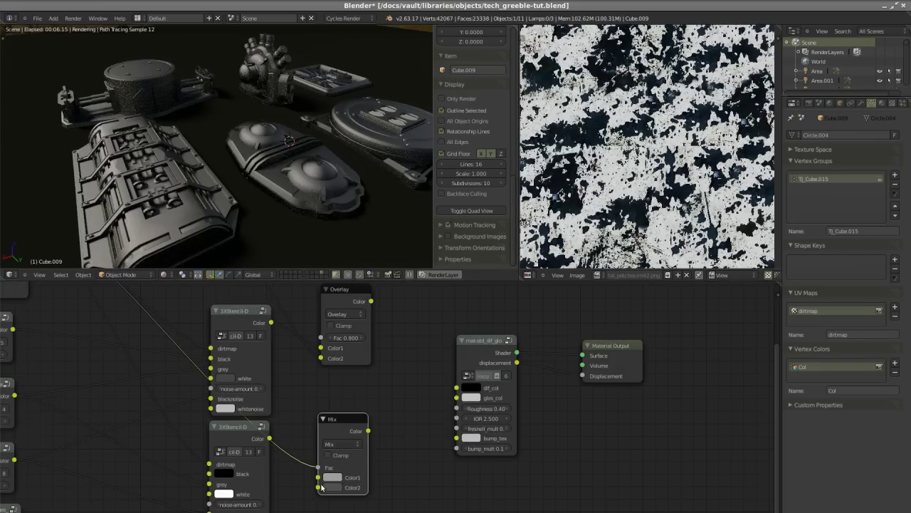
Link the Mix node's Color output to the Roughness input of the mat-std_dif_glossy node
{"action": "scroll", "coordinate": [356, 480], "scroll_direction": "down", "scroll_amount": 2}
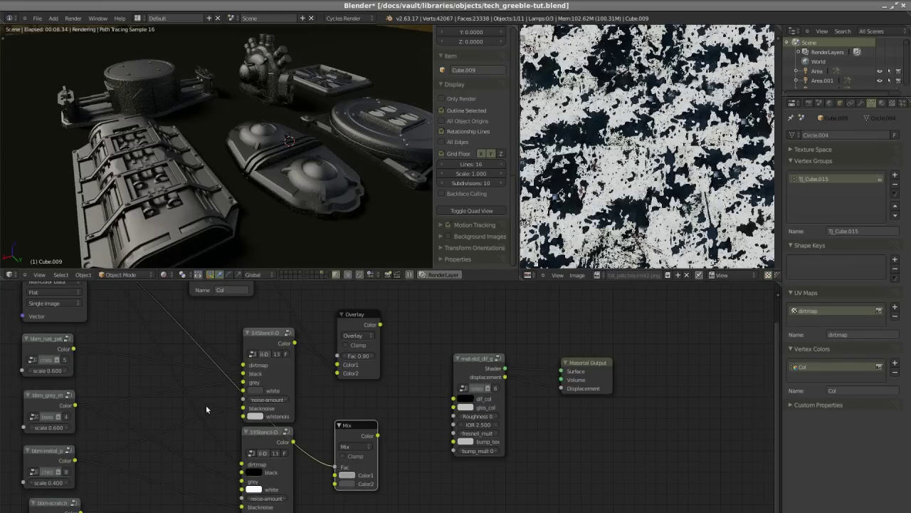
{"action": "scroll", "coordinate": [206, 410], "scroll_direction": "down", "scroll_amount": 1}
{"action": "scroll", "coordinate": [167, 335], "scroll_direction": "up", "scroll_amount": 1}
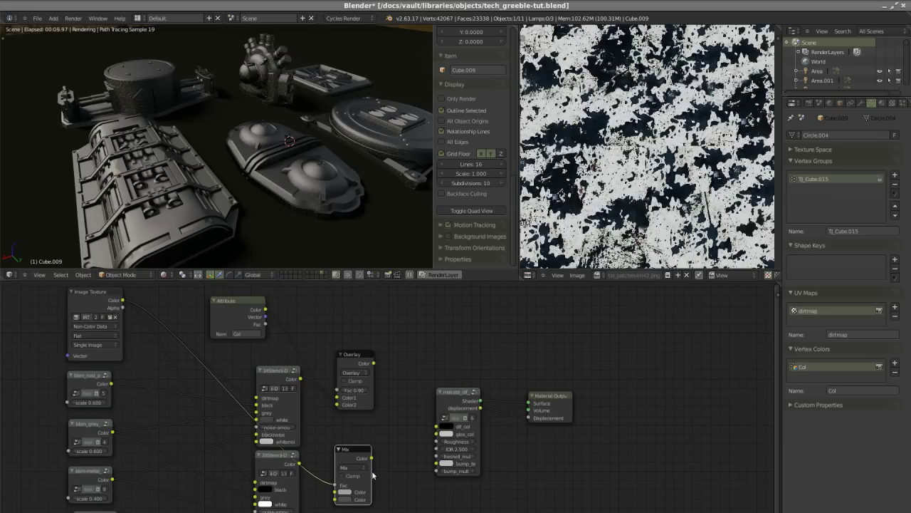
{"action": "left_click_drag", "start_coordinate": [371, 458], "coordinate": [435, 441]}
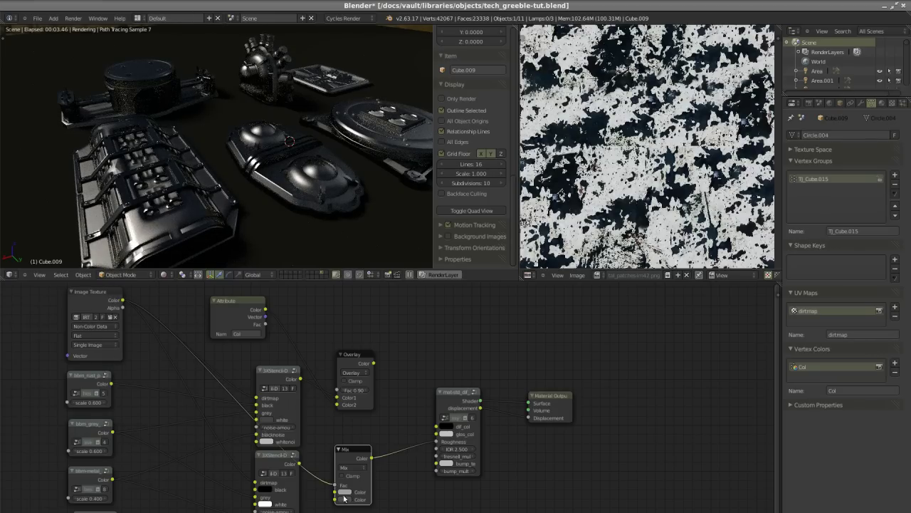
Adjust the grey of the Mix node's Color2 to tune the roughness of the greebles
{"action": "scroll", "coordinate": [347, 498], "scroll_direction": "up", "scroll_amount": 4}
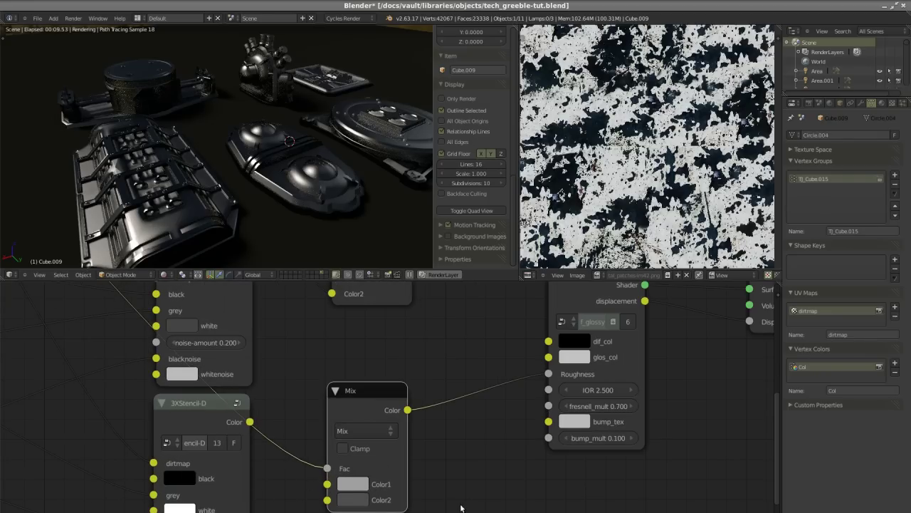
{"action": "scroll", "coordinate": [334, 498], "scroll_direction": "down", "scroll_amount": 2}
{"action": "scroll", "coordinate": [361, 491], "scroll_direction": "up", "scroll_amount": 2}
{"action": "left_click", "coordinate": [361, 494]}
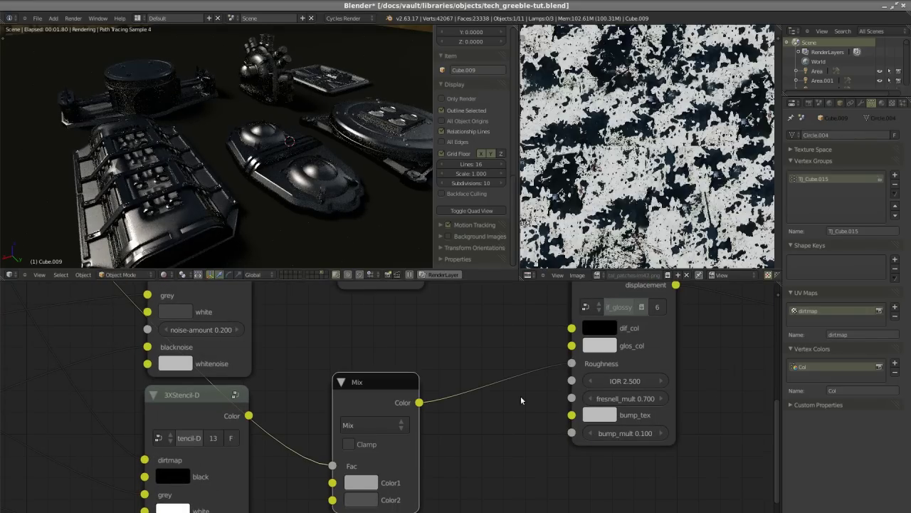
{"action": "scroll", "coordinate": [453, 451], "scroll_direction": "down", "scroll_amount": 2}
{"action": "scroll", "coordinate": [453, 451], "scroll_direction": "up", "scroll_amount": 1}
{"action": "scroll", "coordinate": [454, 456], "scroll_direction": "up", "scroll_amount": 2}
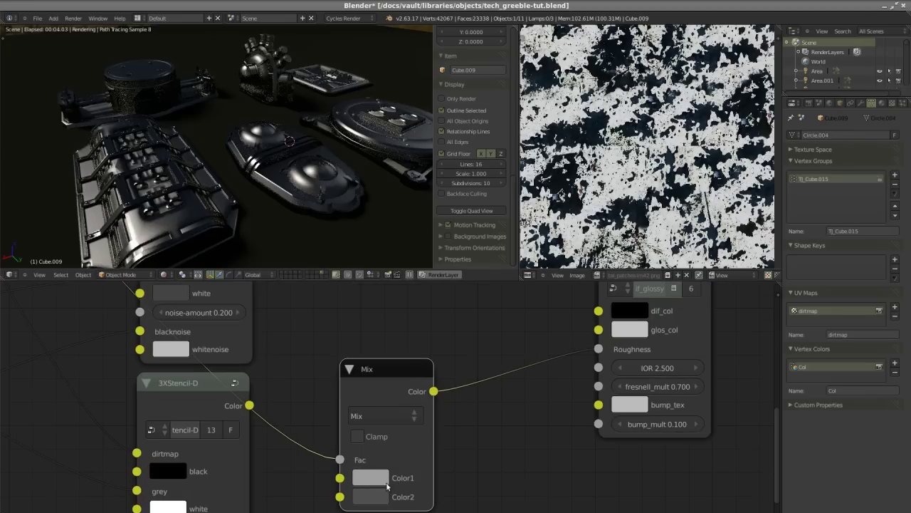
{"action": "left_click", "coordinate": [374, 495]}
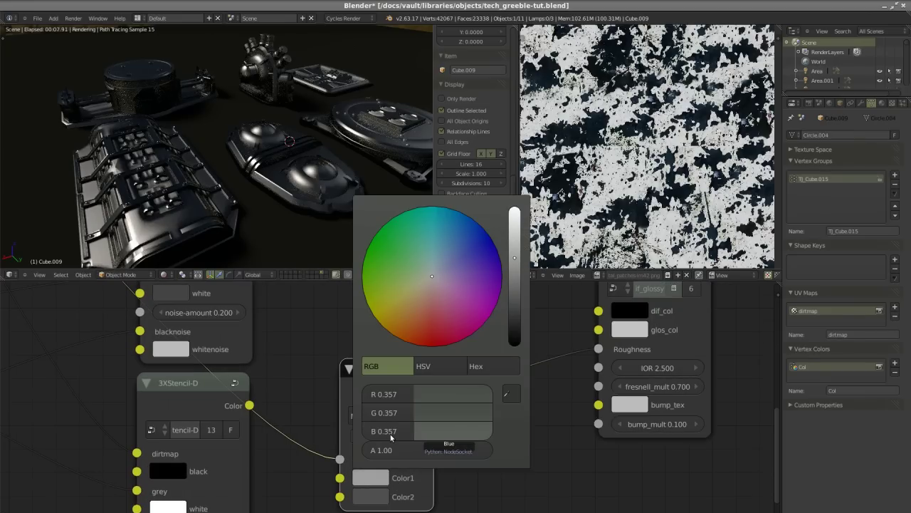
{"action": "left_click", "coordinate": [371, 496]}
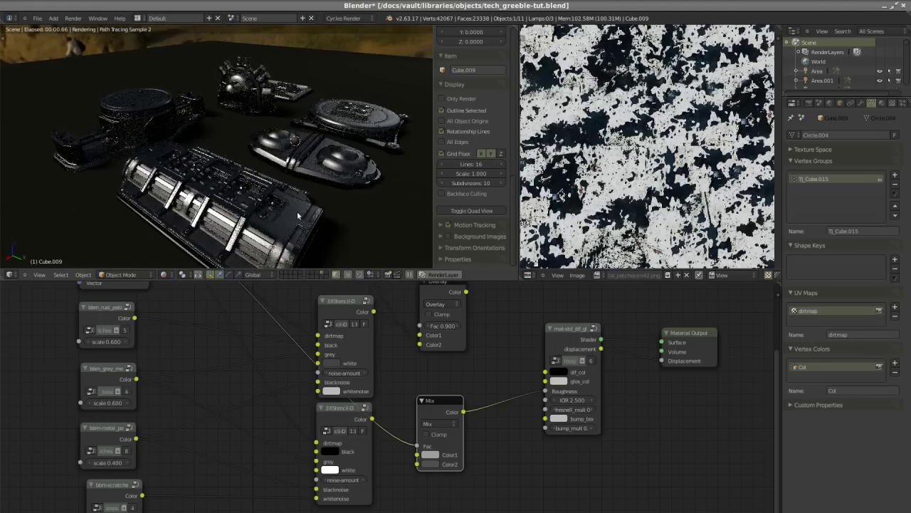
Adjust the grey of the Mix node's Color1, and check the reflections on the greebles from a lower angle
{"action": "mouse_move", "coordinate": [298, 216]}
{"action": "middle_mouse_down"}
{"action": "mouse_move", "coordinate": [274, 210]}
{"action": "mouse_move", "coordinate": [282, 214]}
{"action": "middle_mouse_up"}
{"action": "middle_click_drag", "start_coordinate": [185, 382], "coordinate": [175, 399]}
{"action": "scroll", "coordinate": [175, 397], "scroll_direction": "down", "scroll_amount": 5}
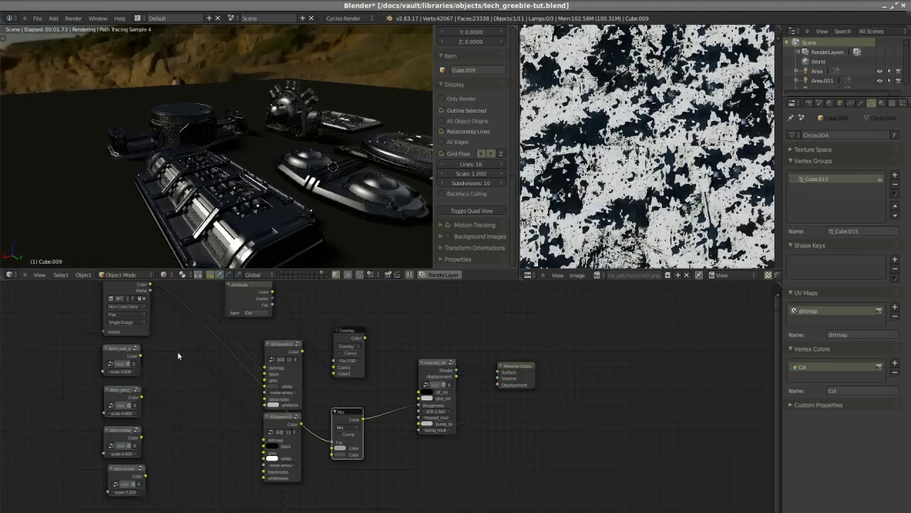
{"action": "scroll", "coordinate": [178, 352], "scroll_direction": "up", "scroll_amount": 3}
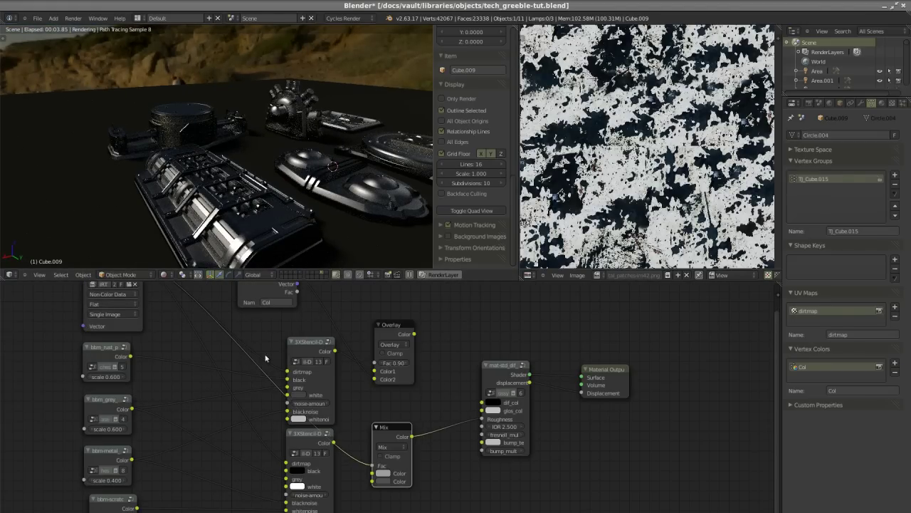
{"action": "middle_click_drag", "start_coordinate": [250, 239], "coordinate": [269, 224]}
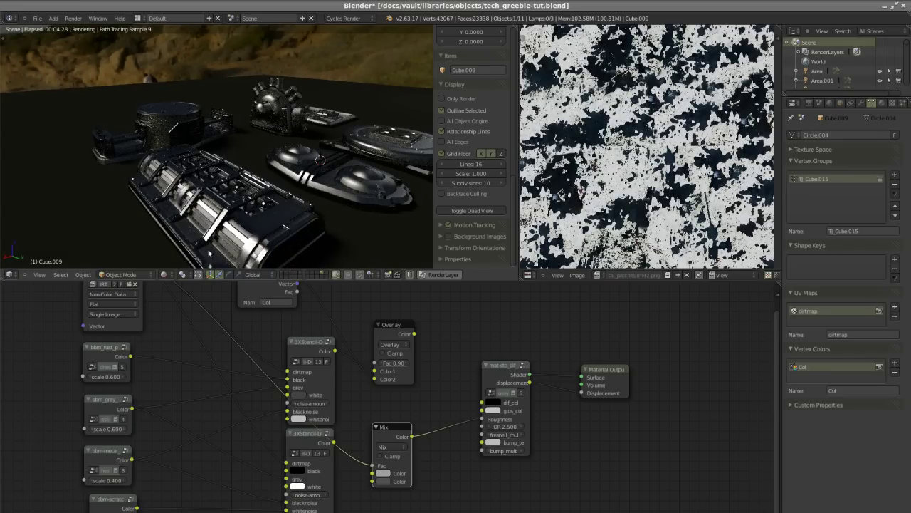
{"action": "left_click", "coordinate": [384, 474]}
{"action": "left_click", "coordinate": [445, 391]}
{"action": "mouse_move", "coordinate": [445, 390]}
{"action": "left_mouse_down"}
{"action": "mouse_move", "coordinate": [445, 399]}
{"action": "mouse_move", "coordinate": [445, 388]}
{"action": "left_mouse_up"}
{"action": "middle_click_drag", "start_coordinate": [278, 203], "coordinate": [272, 228]}
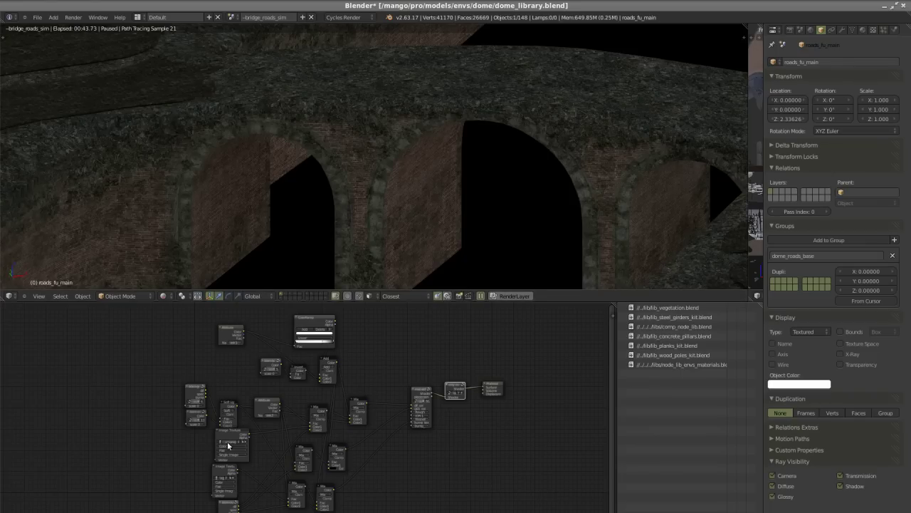
Examine the node tree of the roads_fu_main bridge and road material in dome_library.blend
{"action": "scroll", "coordinate": [263, 467], "scroll_direction": "up", "scroll_amount": 1}
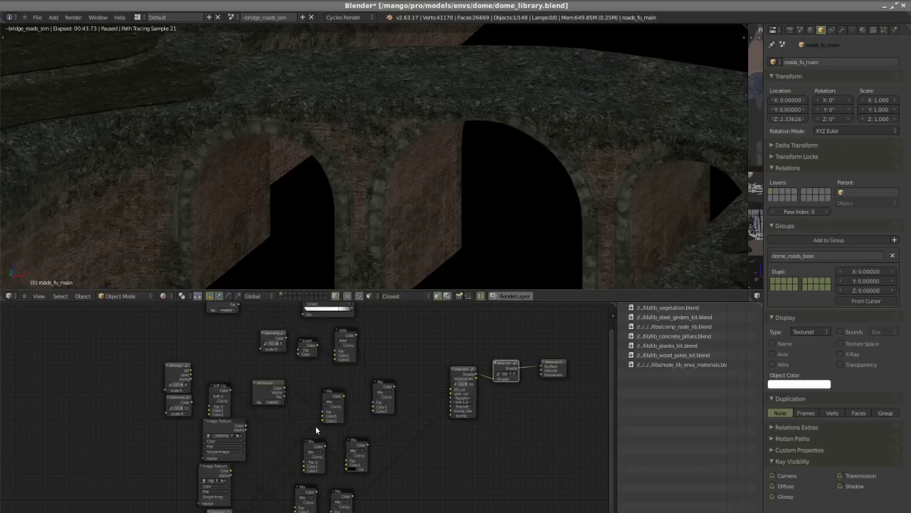
{"action": "scroll", "coordinate": [295, 450], "scroll_direction": "down", "scroll_amount": 2}
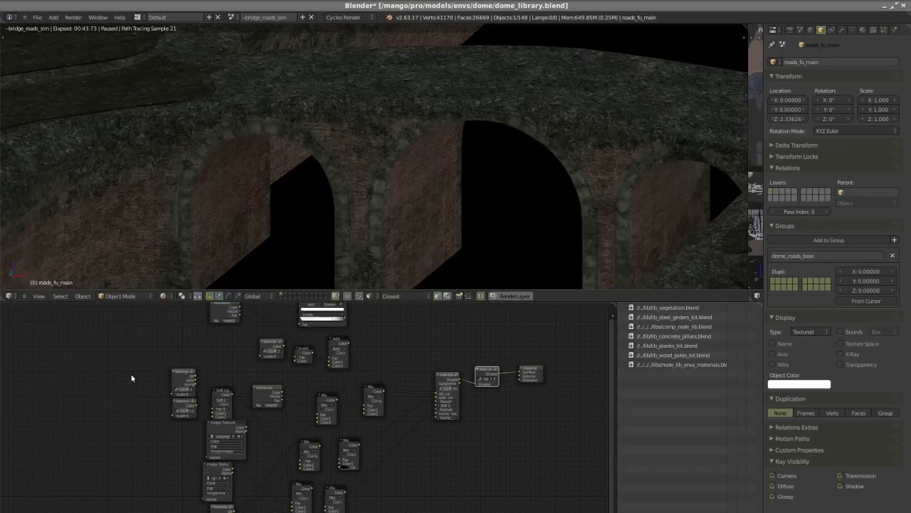
{"action": "middle_click_drag", "start_coordinate": [270, 449], "coordinate": [255, 456]}
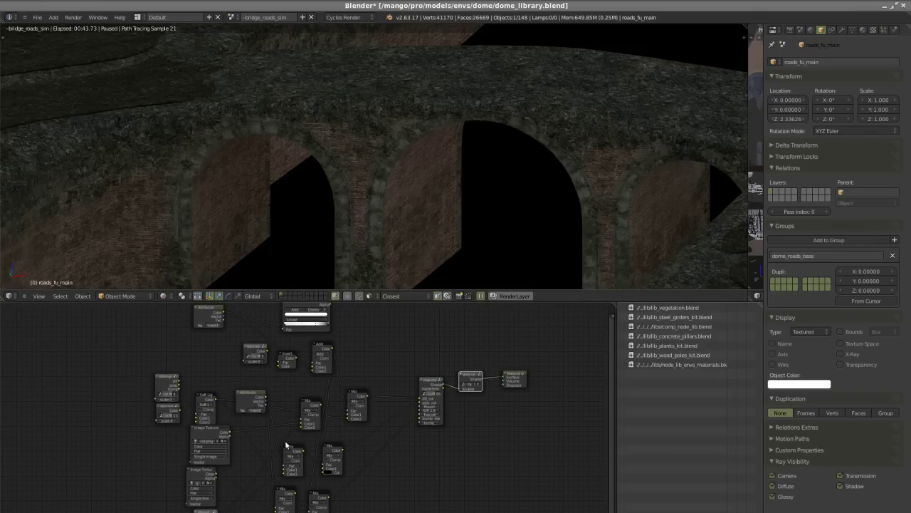
{"action": "scroll", "coordinate": [367, 443], "scroll_direction": "up", "scroll_amount": 2}
{"action": "scroll", "coordinate": [455, 433], "scroll_direction": "down", "scroll_amount": 2}
{"action": "scroll", "coordinate": [456, 433], "scroll_direction": "up", "scroll_amount": 2}
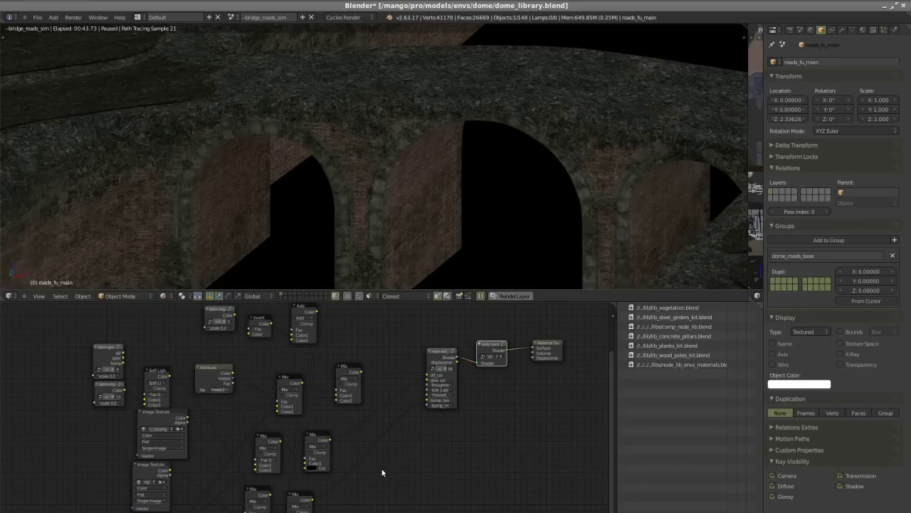
{"action": "scroll", "coordinate": [382, 472], "scroll_direction": "down", "scroll_amount": 2}
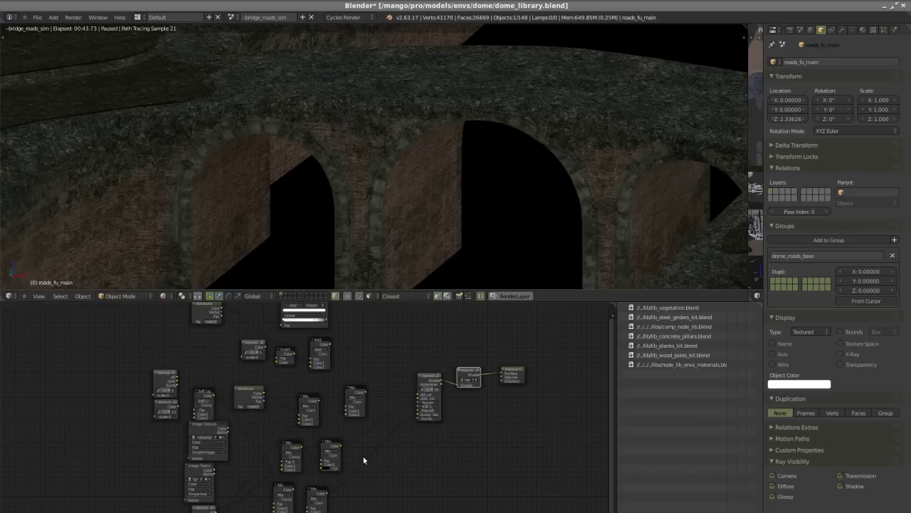
Reposition two Mix nodes slightly in the road material's node tree to expose their links
{"action": "scroll", "coordinate": [358, 455], "scroll_direction": "up", "scroll_amount": 3}
{"action": "left_click_drag", "start_coordinate": [298, 399], "coordinate": [293, 387]}
{"action": "left_click_drag", "start_coordinate": [306, 503], "coordinate": [336, 497]}
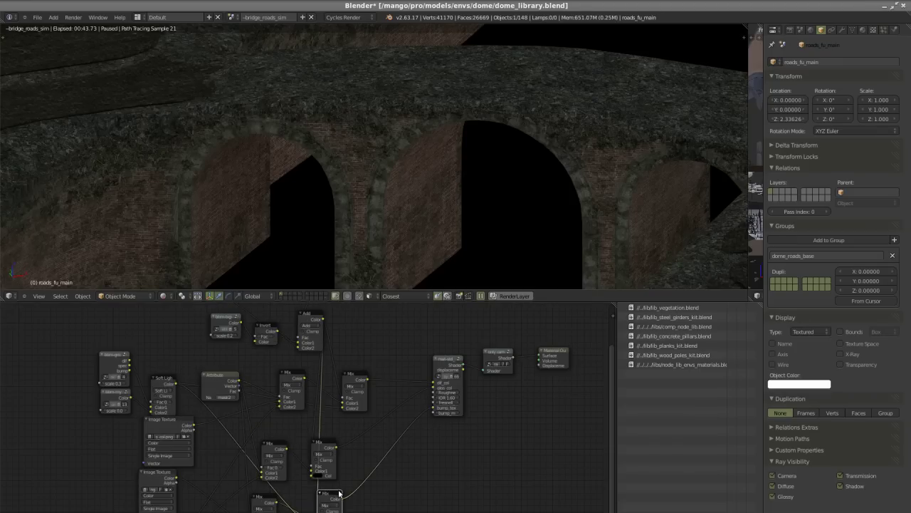
Show the bridge's mask1 vertex colors with the Blender Game engine, and locate the mask1 Attribute node
{"action": "scroll", "coordinate": [383, 473], "scroll_direction": "down", "scroll_amount": 1}
{"action": "scroll", "coordinate": [166, 341], "scroll_direction": "up", "scroll_amount": 2}
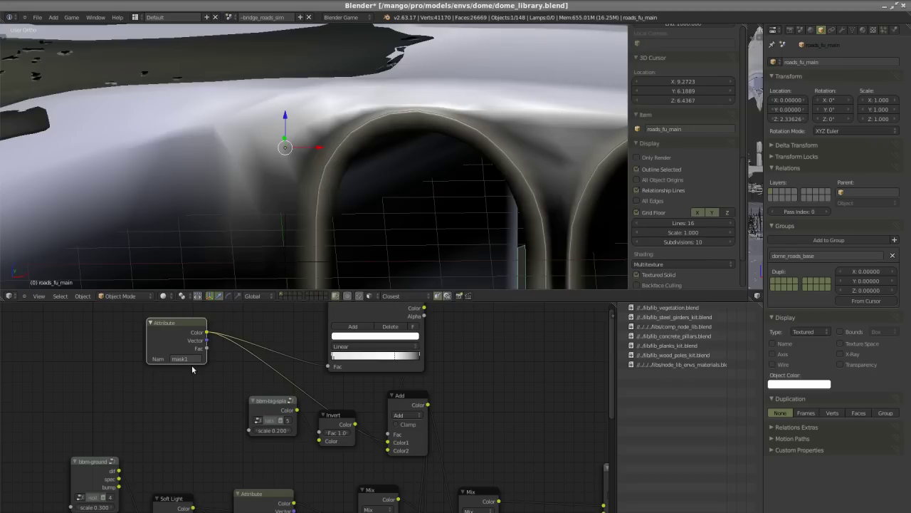
{"action": "scroll", "coordinate": [176, 358], "scroll_direction": "down", "scroll_amount": 3}
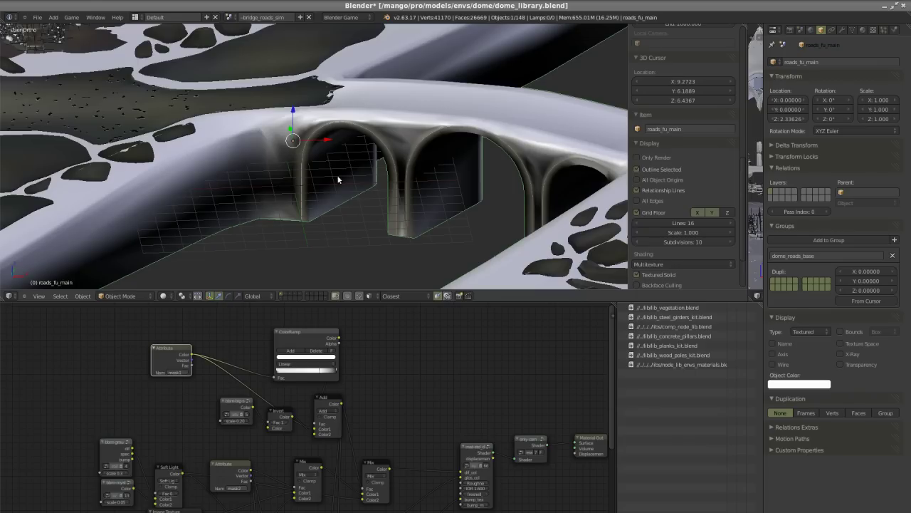
Nudge the mask2 Attribute node upward, and make mask2 the active vertex color layer of roads_fu_main
{"action": "left_click_drag", "start_coordinate": [231, 471], "coordinate": [235, 456]}
{"action": "scroll", "coordinate": [232, 462], "scroll_direction": "up", "scroll_amount": 1}
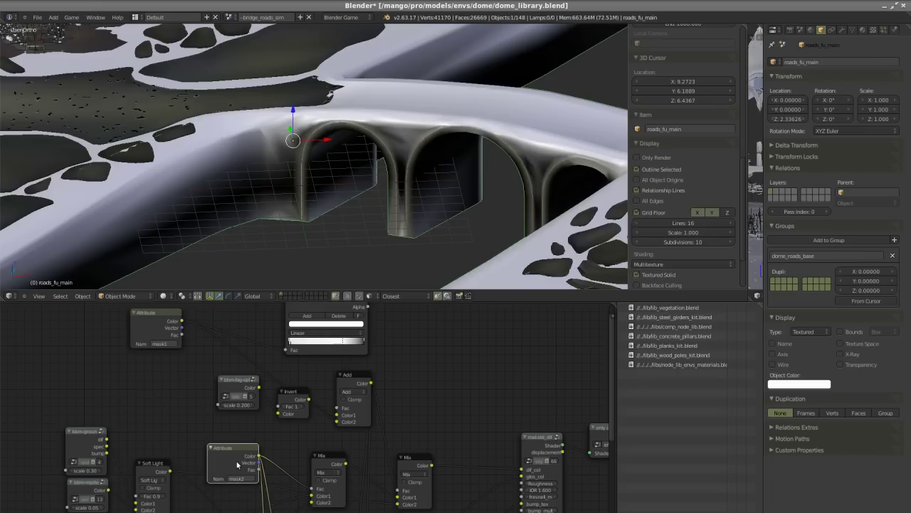
{"action": "left_click", "coordinate": [852, 30]}
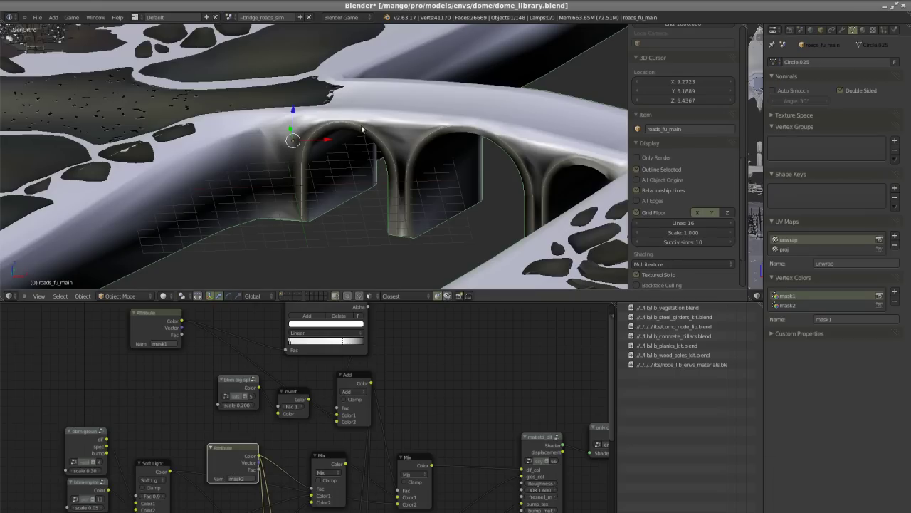
{"action": "left_click", "coordinate": [787, 305]}
Examine the mask2 vertex colors around the bridge arches from several angles
{"action": "middle_click_drag", "start_coordinate": [360, 177], "coordinate": [361, 155]}
{"action": "scroll", "coordinate": [403, 192], "scroll_direction": "down", "scroll_amount": 1}
{"action": "scroll", "coordinate": [344, 154], "scroll_direction": "up", "scroll_amount": 4}
{"action": "scroll", "coordinate": [333, 159], "scroll_direction": "up", "scroll_amount": 2}
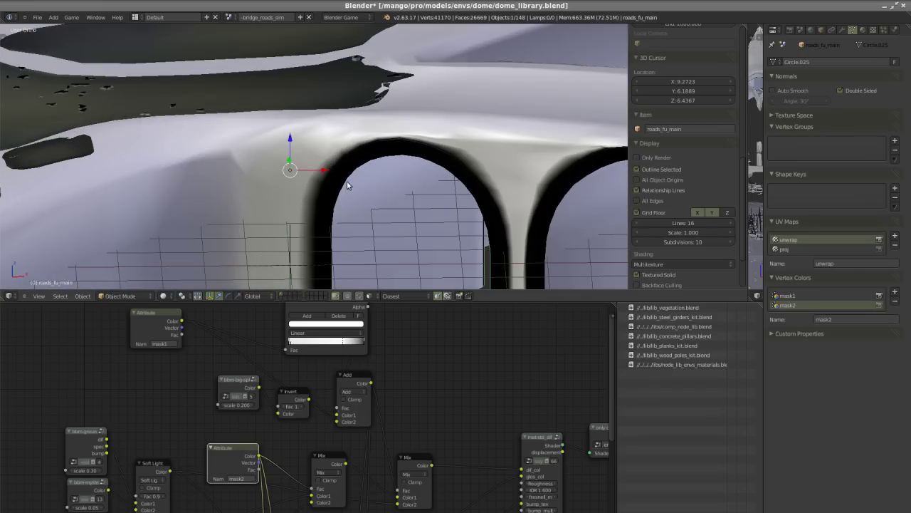
{"action": "scroll", "coordinate": [347, 185], "scroll_direction": "down", "scroll_amount": 4}
{"action": "middle_click_drag", "start_coordinate": [347, 185], "coordinate": [240, 219]}
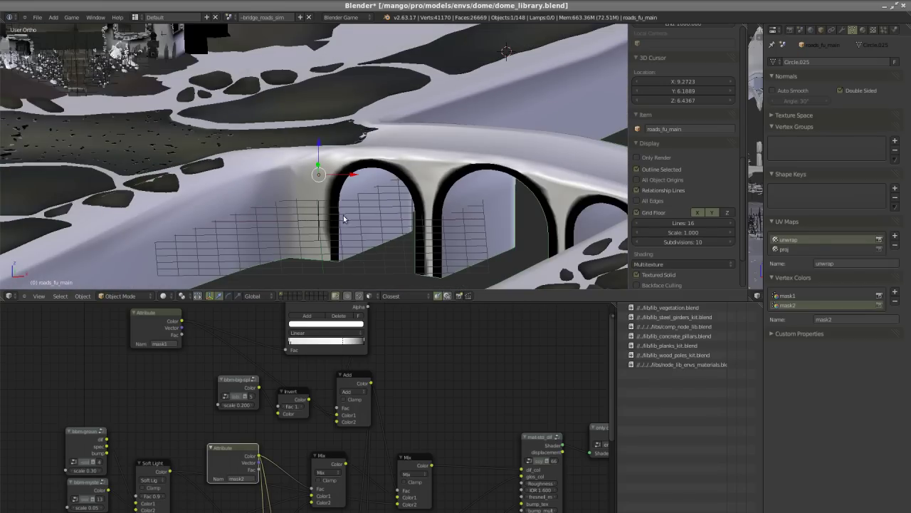
{"action": "scroll", "coordinate": [344, 218], "scroll_direction": "up", "scroll_amount": 4}
{"action": "mouse_move", "coordinate": [351, 234]}
{"action": "middle_mouse_down"}
{"action": "mouse_move", "coordinate": [381, 231]}
{"action": "mouse_move", "coordinate": [347, 234]}
{"action": "mouse_move", "coordinate": [361, 228]}
{"action": "middle_mouse_up"}
{"action": "scroll", "coordinate": [361, 226], "scroll_direction": "down", "scroll_amount": 4}
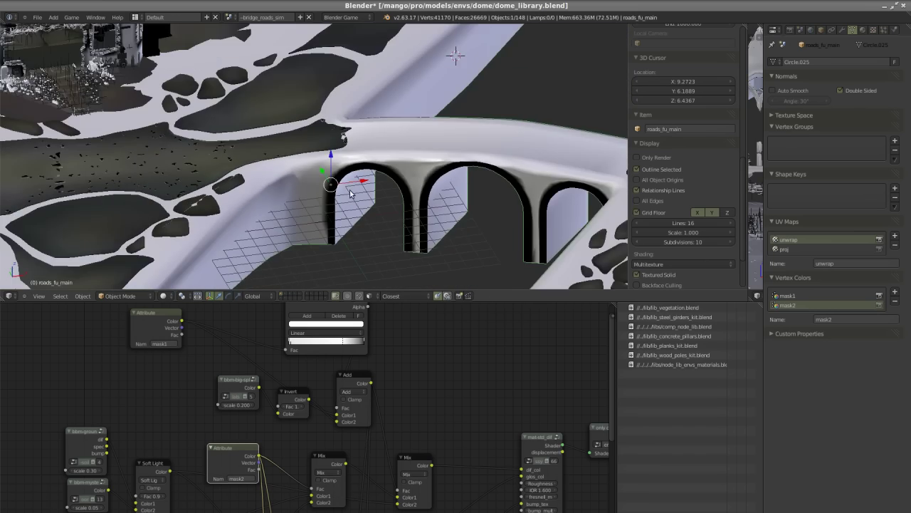
{"action": "scroll", "coordinate": [349, 190], "scroll_direction": "up", "scroll_amount": 2}
{"action": "middle_click_drag", "start_coordinate": [387, 199], "coordinate": [404, 232]}
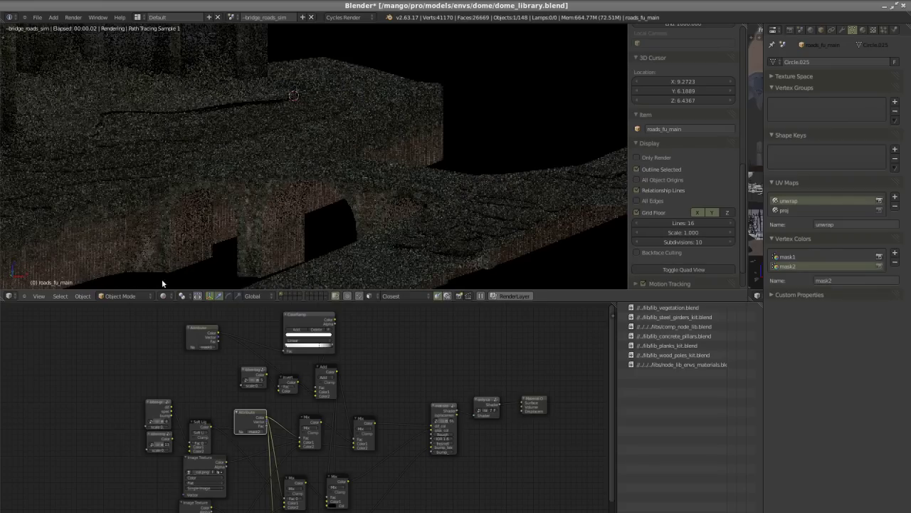
Return the bridge view to the Cycles render, and select the mask1 Attribute node
{"action": "middle_click_drag", "start_coordinate": [262, 437], "coordinate": [253, 416]}
{"action": "scroll", "coordinate": [254, 418], "scroll_direction": "down", "scroll_amount": 2}
{"action": "scroll", "coordinate": [271, 358], "scroll_direction": "up", "scroll_amount": 4}
{"action": "middle_click_drag", "start_coordinate": [195, 358], "coordinate": [182, 381]}
{"action": "scroll", "coordinate": [177, 364], "scroll_direction": "up", "scroll_amount": 4}
{"action": "left_click", "coordinate": [148, 325]}
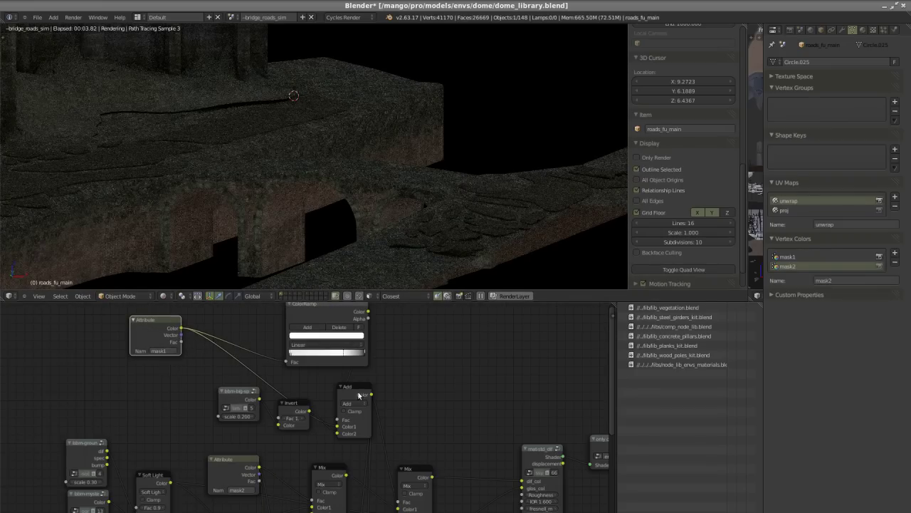
Move the mask2 Attribute node slightly upward and the bbm-big-splats node farther from the Invert node
{"action": "left_click_drag", "start_coordinate": [232, 474], "coordinate": [227, 455]}
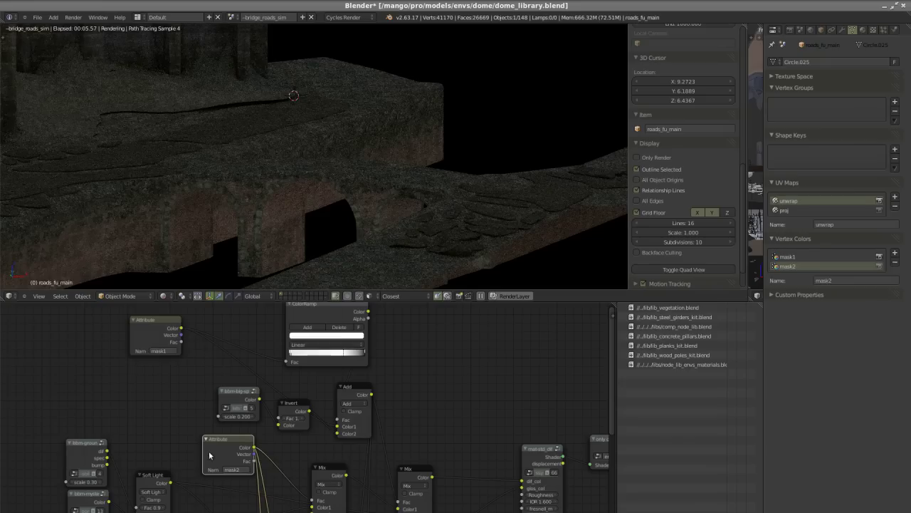
{"action": "scroll", "coordinate": [259, 420], "scroll_direction": "up", "scroll_amount": 2}
{"action": "left_click_drag", "start_coordinate": [217, 392], "coordinate": [191, 391]}
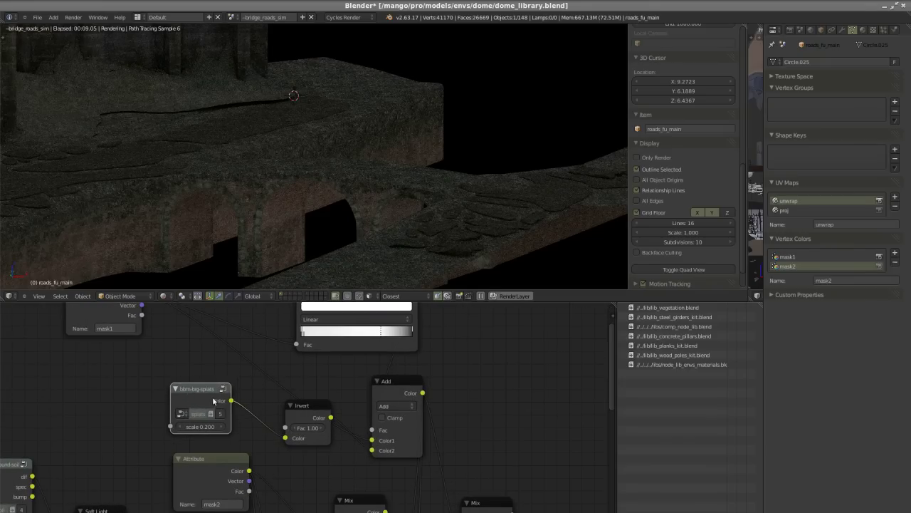
{"action": "scroll", "coordinate": [213, 400], "scroll_direction": "up", "scroll_amount": 1}
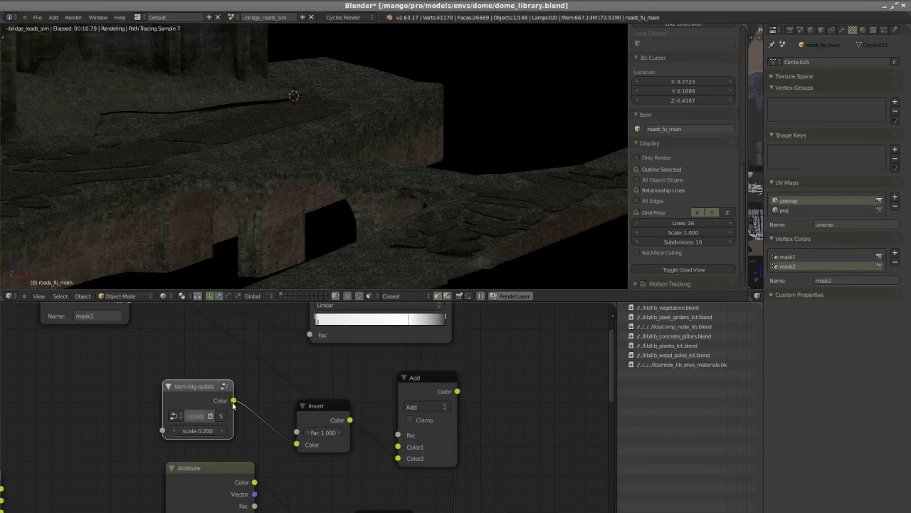
{"action": "scroll", "coordinate": [232, 404], "scroll_direction": "down", "scroll_amount": 1}
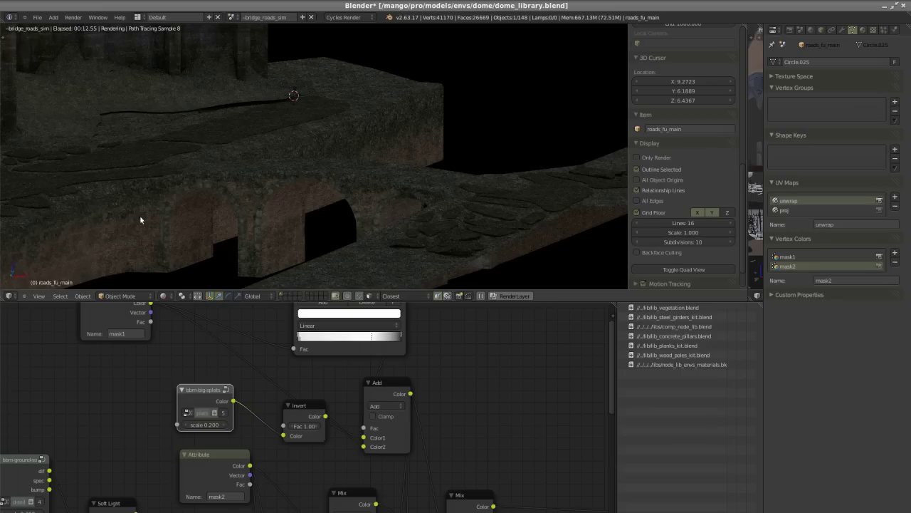
{"action": "scroll", "coordinate": [236, 402], "scroll_direction": "down", "scroll_amount": 3}
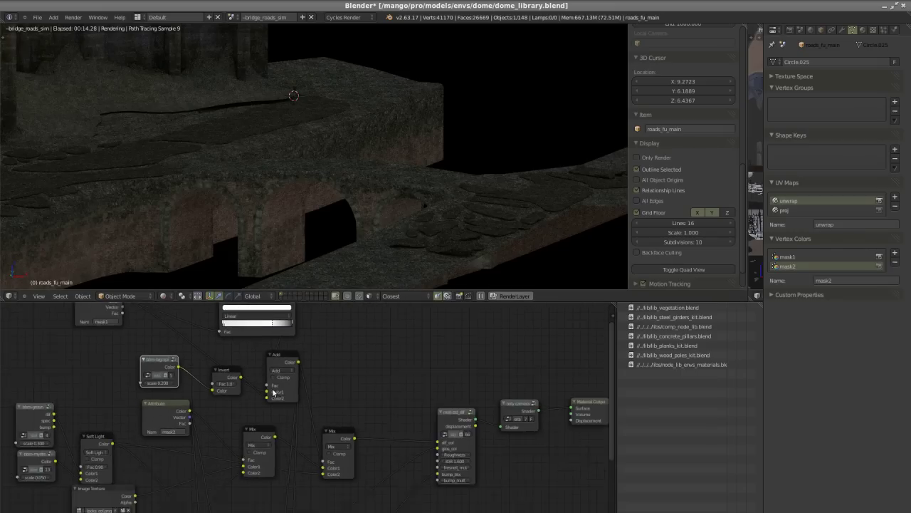
Link the Add node's Color to the dif_col input of the mat-std_dif_glossy node, and inspect the combined mask on the bridge
{"action": "scroll", "coordinate": [305, 378], "scroll_direction": "up", "scroll_amount": 2}
{"action": "mouse_move", "coordinate": [262, 359]}
{"action": "left_mouse_down"}
{"action": "mouse_move", "coordinate": [272, 360]}
{"action": "mouse_move", "coordinate": [271, 344]}
{"action": "mouse_move", "coordinate": [253, 365]}
{"action": "left_mouse_up"}
{"action": "scroll", "coordinate": [281, 372], "scroll_direction": "down", "scroll_amount": 2}
{"action": "scroll", "coordinate": [309, 459], "scroll_direction": "up", "scroll_amount": 3}
{"action": "left_click_drag", "start_coordinate": [315, 468], "coordinate": [461, 444]}
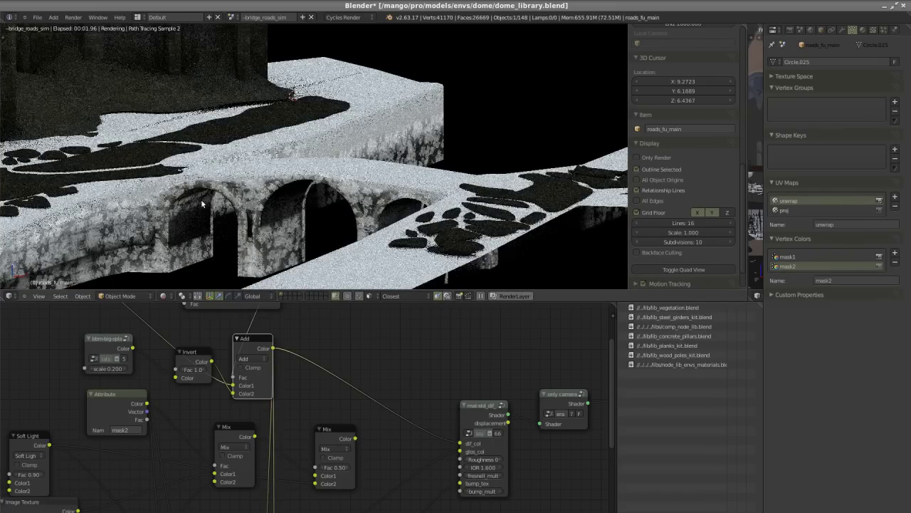
{"action": "middle_click_drag", "start_coordinate": [196, 220], "coordinate": [203, 229]}
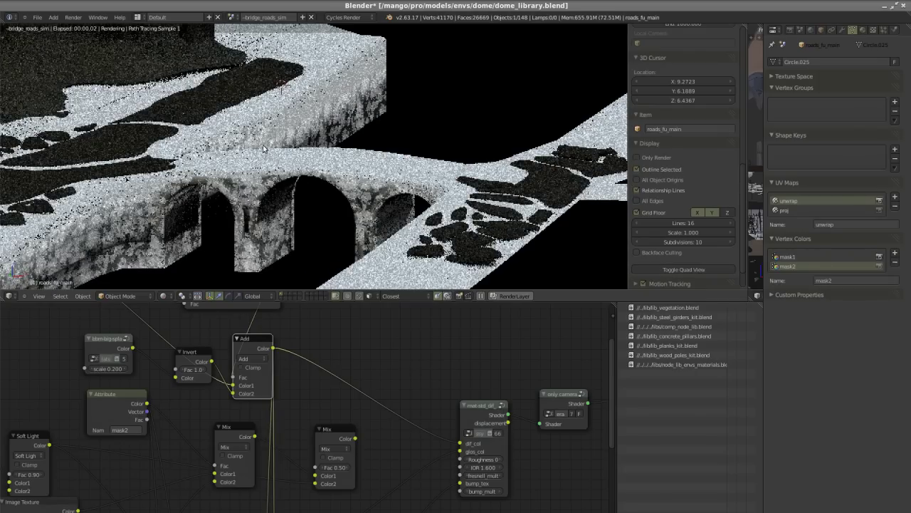
{"action": "scroll", "coordinate": [329, 332], "scroll_direction": "down", "scroll_amount": 2}
{"action": "scroll", "coordinate": [328, 395], "scroll_direction": "up", "scroll_amount": 2}
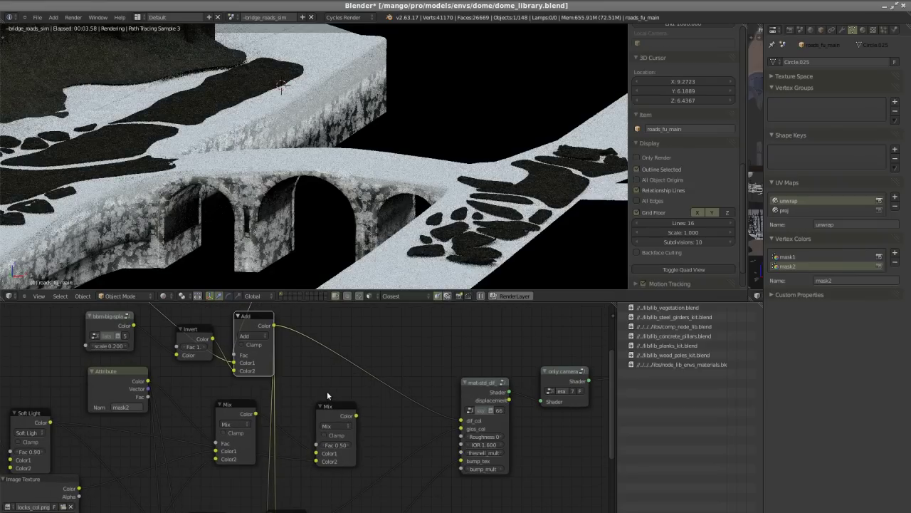
Link the mask2 Attribute node's Color to the dif_col input of the mat-std_dif_glossy node, and inspect the mask around the arches
{"action": "scroll", "coordinate": [350, 363], "scroll_direction": "down", "scroll_amount": 3}
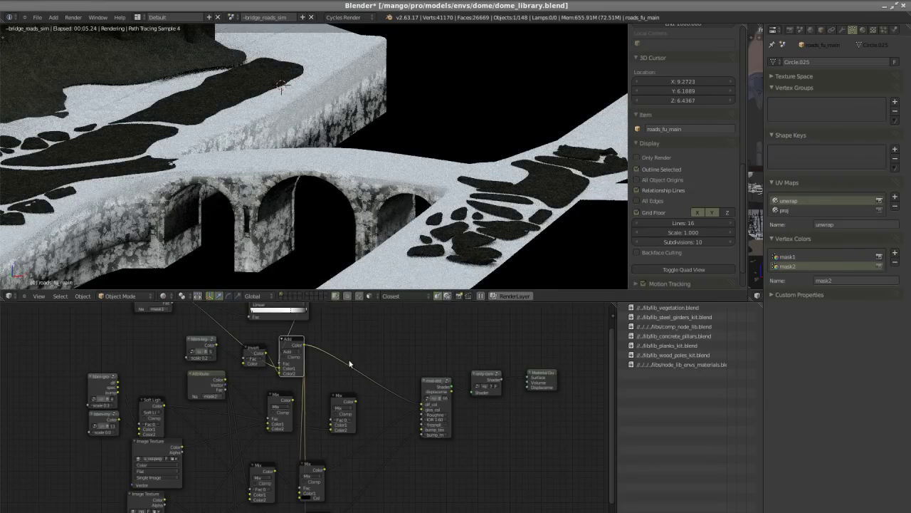
{"action": "scroll", "coordinate": [327, 424], "scroll_direction": "up", "scroll_amount": 2}
{"action": "scroll", "coordinate": [358, 423], "scroll_direction": "up", "scroll_amount": 1}
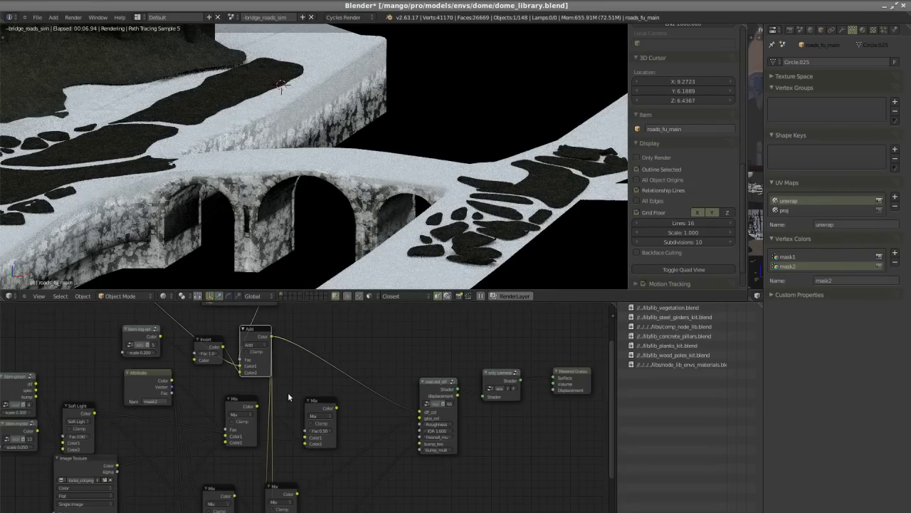
{"action": "left_click_drag", "start_coordinate": [82, 382], "coordinate": [466, 423]}
{"action": "scroll", "coordinate": [161, 391], "scroll_direction": "down", "scroll_amount": 4}
{"action": "scroll", "coordinate": [148, 388], "scroll_direction": "up", "scroll_amount": 4}
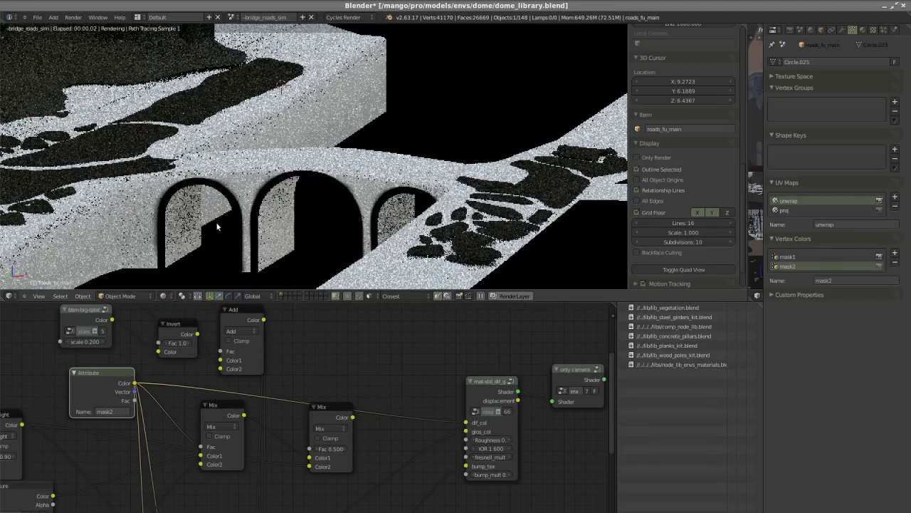
{"action": "scroll", "coordinate": [217, 226], "scroll_direction": "up", "scroll_amount": 3}
{"action": "scroll", "coordinate": [337, 333], "scroll_direction": "down", "scroll_amount": 2}
{"action": "key", "text": "g"}
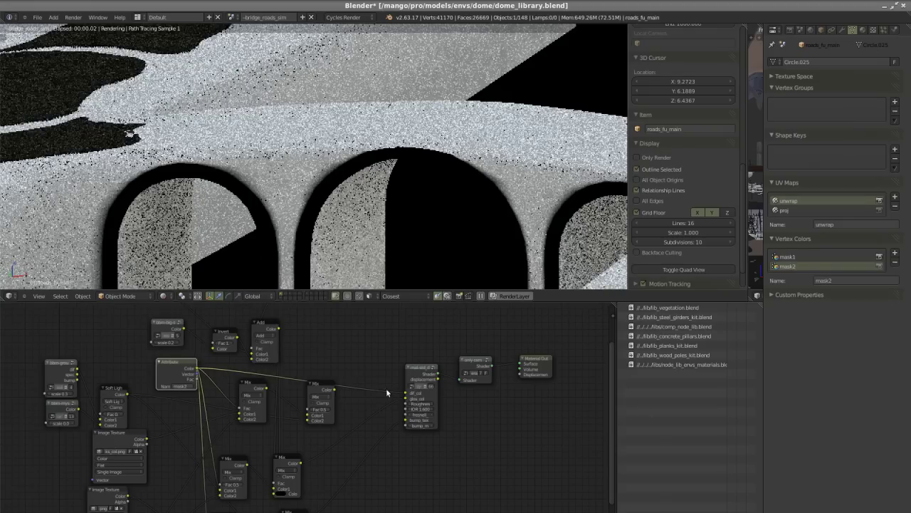
{"action": "left_click", "coordinate": [391, 395]}
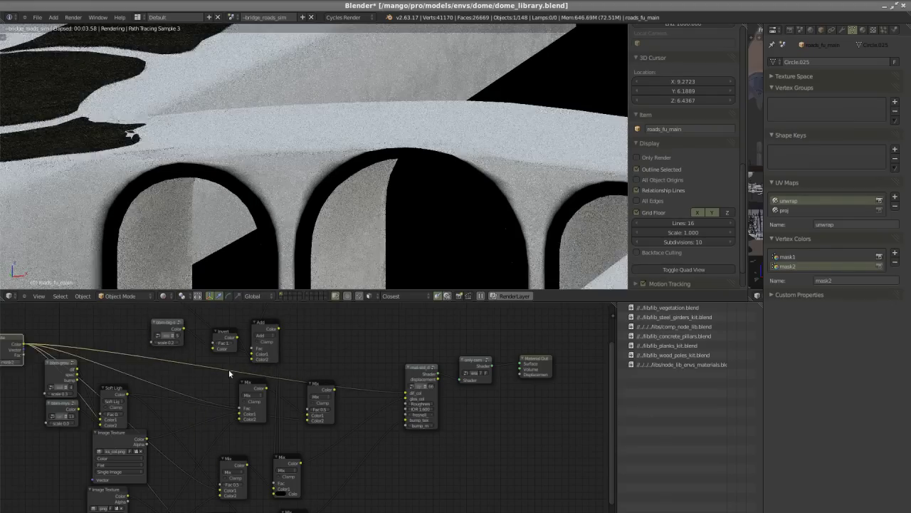
{"action": "right_click", "coordinate": [230, 371]}
{"action": "key", "text": "ctrl+z"}
Link the final color Mix node's output to dif_col, and move that Mix node slightly closer to the Mix node feeding it
{"action": "middle_click_drag", "start_coordinate": [263, 372], "coordinate": [257, 368]}
{"action": "left_click_drag", "start_coordinate": [328, 386], "coordinate": [400, 389]}
{"action": "middle_click_drag", "start_coordinate": [279, 446], "coordinate": [282, 435]}
{"action": "left_click_drag", "start_coordinate": [281, 444], "coordinate": [300, 435]}
{"action": "left_click_drag", "start_coordinate": [330, 394], "coordinate": [318, 390]}
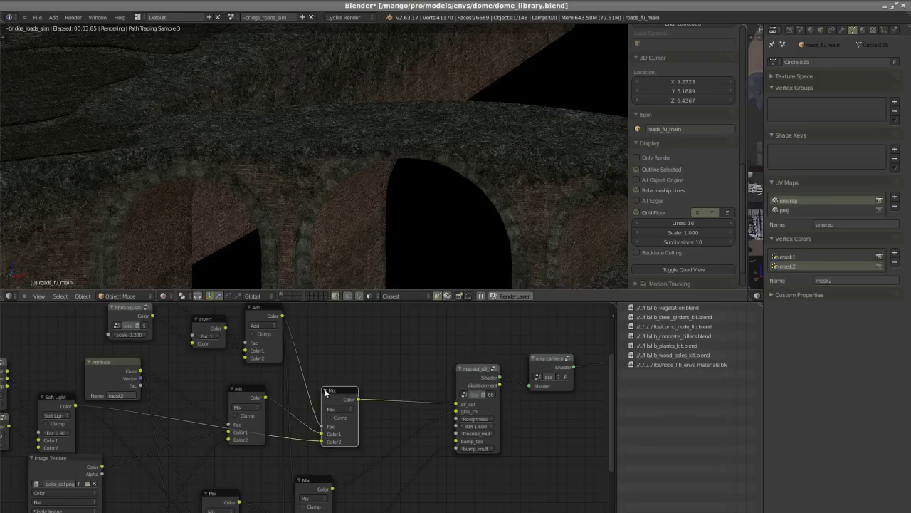
{"action": "middle_click_drag", "start_coordinate": [319, 462], "coordinate": [294, 431]}
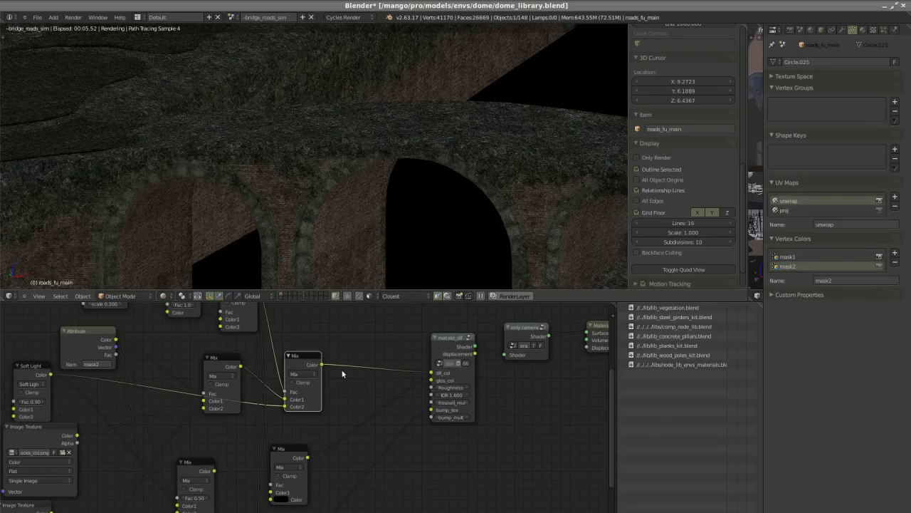
Examine the lower pairs of Mix nodes, selecting the one that blends the bump image and brick bump to trace its links
{"action": "scroll", "coordinate": [353, 416], "scroll_direction": "down", "scroll_amount": 3}
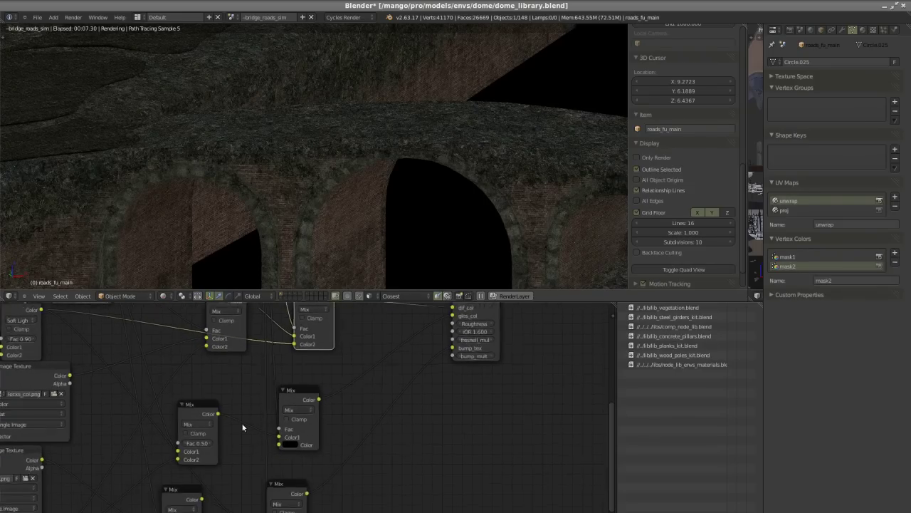
{"action": "scroll", "coordinate": [212, 441], "scroll_direction": "up", "scroll_amount": 2}
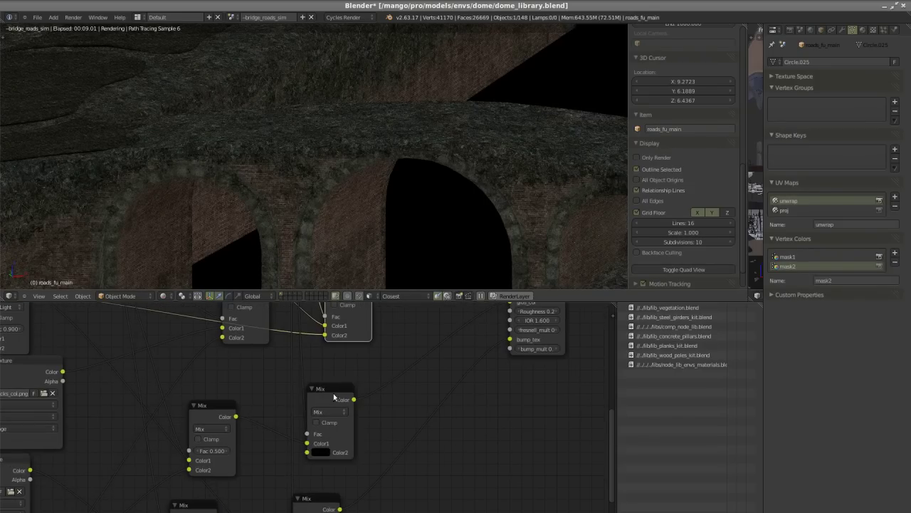
{"action": "middle_click_drag", "start_coordinate": [452, 381], "coordinate": [424, 417]}
{"action": "middle_click_drag", "start_coordinate": [258, 469], "coordinate": [303, 416]}
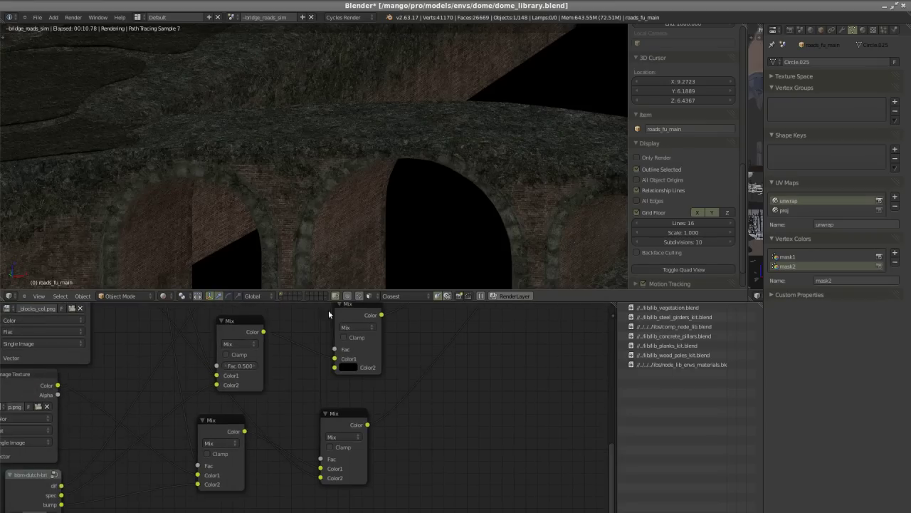
{"action": "scroll", "coordinate": [216, 439], "scroll_direction": "up", "scroll_amount": 1}
{"action": "left_click_drag", "start_coordinate": [213, 417], "coordinate": [216, 410]}
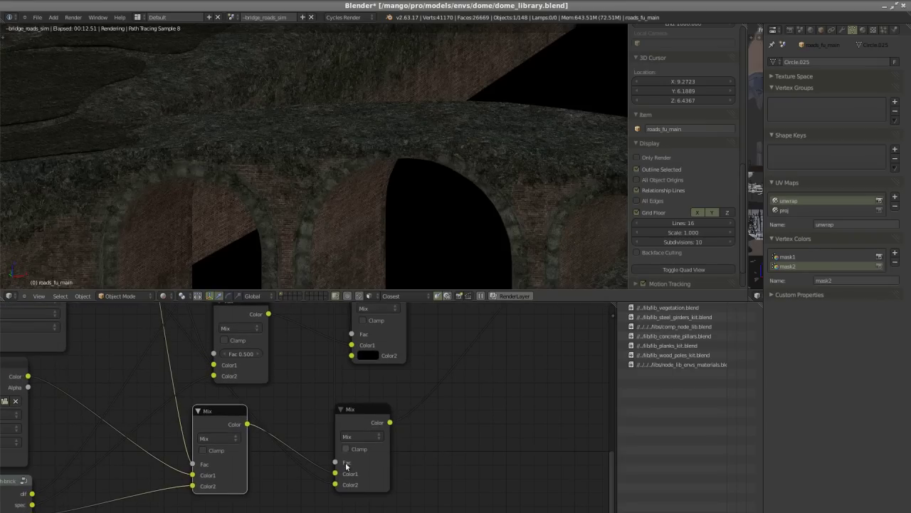
{"action": "scroll", "coordinate": [336, 470], "scroll_direction": "down", "scroll_amount": 2}
{"action": "middle_click_drag", "start_coordinate": [411, 400], "coordinate": [381, 436]}
{"action": "scroll", "coordinate": [381, 435], "scroll_direction": "down", "scroll_amount": 3}
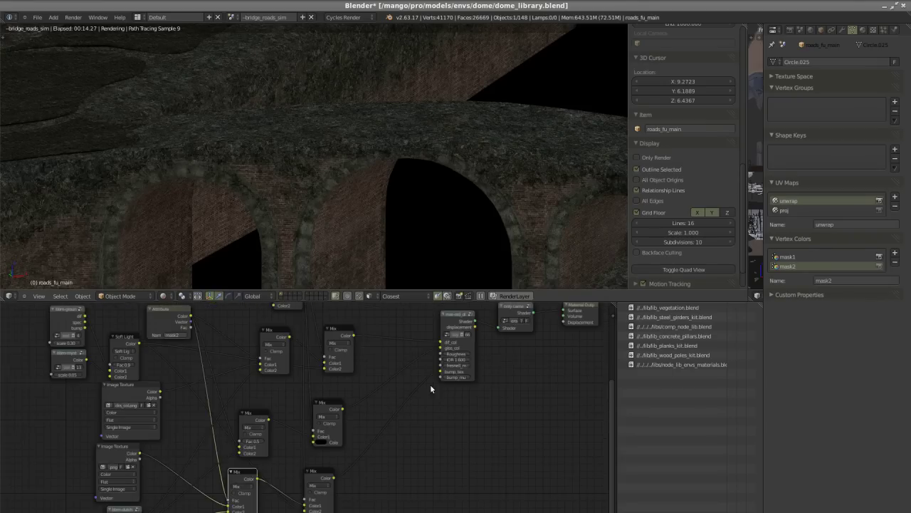
{"action": "scroll", "coordinate": [240, 497], "scroll_direction": "up", "scroll_amount": 2}
{"action": "scroll", "coordinate": [239, 493], "scroll_direction": "up", "scroll_amount": 2}
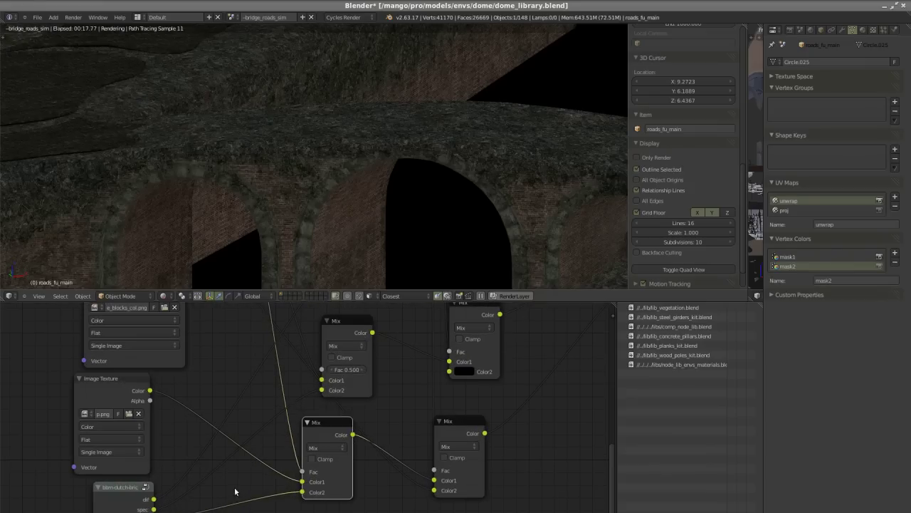
Select the bbm-dutch-bricks group node and trace its dif, spec and bump outputs to the three Mix nodes
{"action": "mouse_move", "coordinate": [117, 504]}
{"action": "left_mouse_down"}
{"action": "mouse_move", "coordinate": [113, 491]}
{"action": "mouse_move", "coordinate": [115, 511]}
{"action": "left_mouse_up"}
{"action": "scroll", "coordinate": [192, 445], "scroll_direction": "down", "scroll_amount": 2}
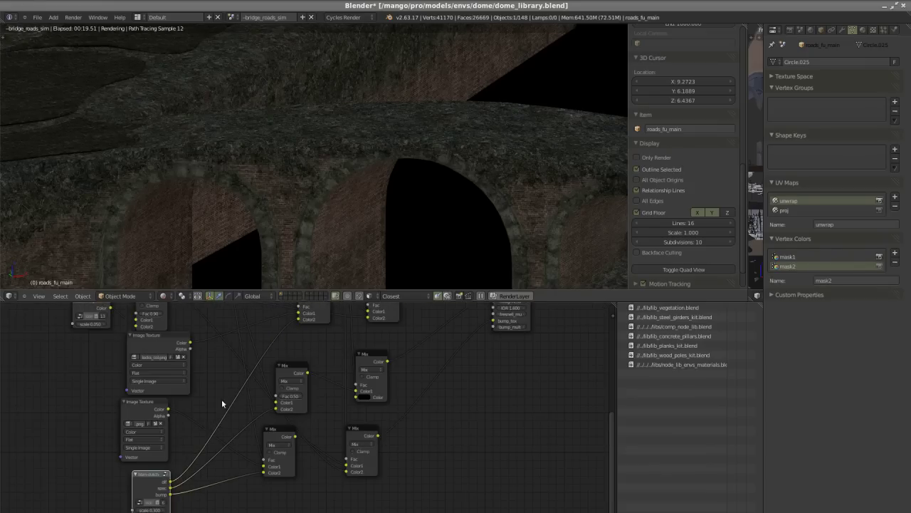
{"action": "scroll", "coordinate": [158, 472], "scroll_direction": "up", "scroll_amount": 2}
{"action": "scroll", "coordinate": [203, 494], "scroll_direction": "down", "scroll_amount": 3}
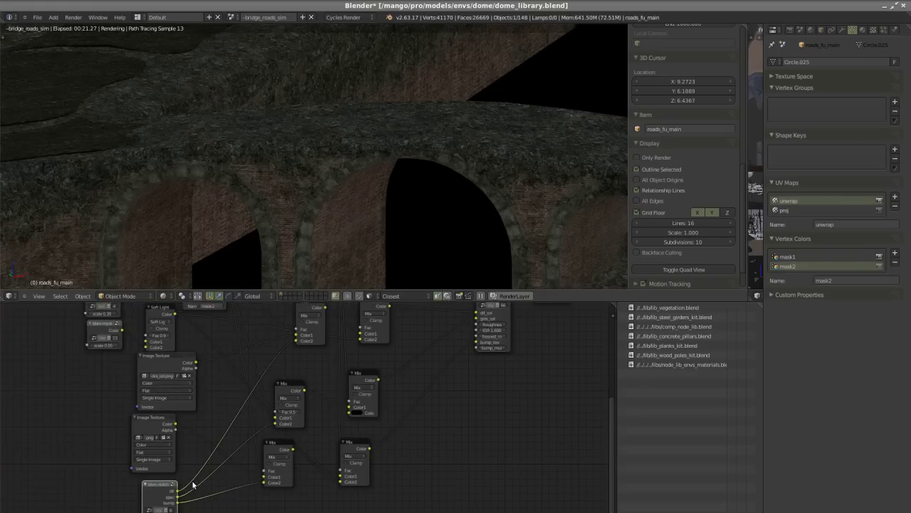
{"action": "scroll", "coordinate": [214, 494], "scroll_direction": "up", "scroll_amount": 2}
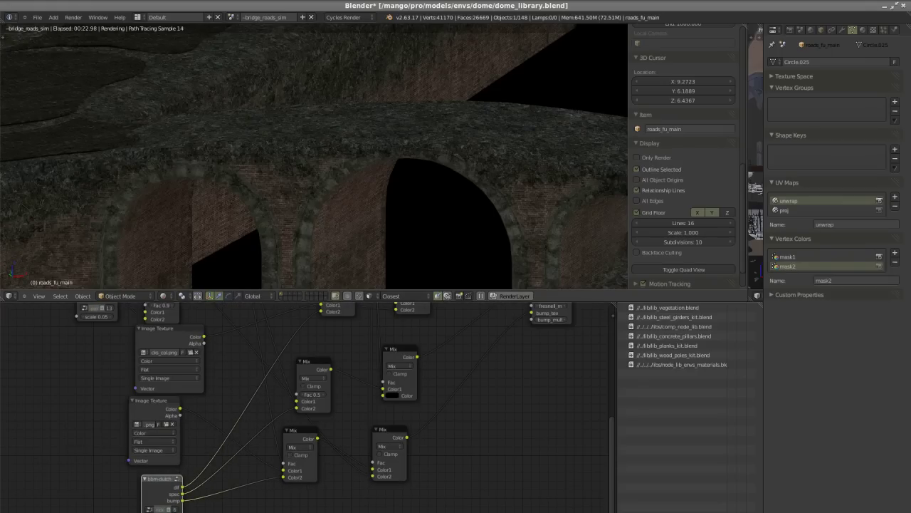
{"action": "scroll", "coordinate": [246, 471], "scroll_direction": "down", "scroll_amount": 4}
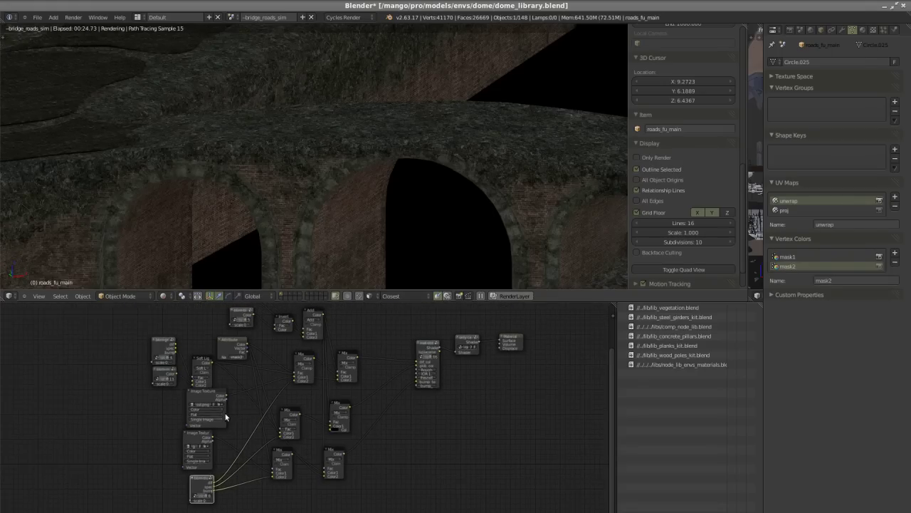
{"action": "scroll", "coordinate": [225, 416], "scroll_direction": "up", "scroll_amount": 1}
{"action": "middle_click_drag", "start_coordinate": [281, 449], "coordinate": [262, 442]}
{"action": "scroll", "coordinate": [178, 489], "scroll_direction": "up", "scroll_amount": 1}
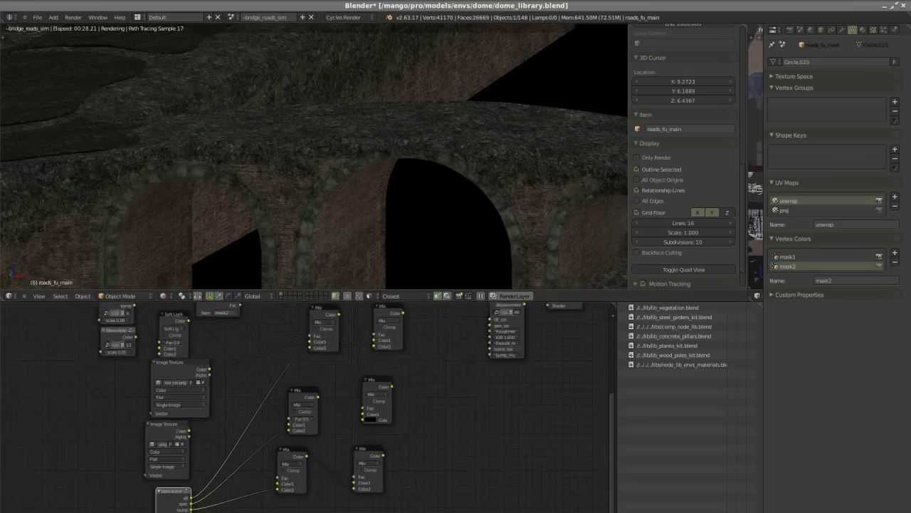
{"action": "scroll", "coordinate": [299, 397], "scroll_direction": "up", "scroll_amount": 1}
{"action": "scroll", "coordinate": [209, 501], "scroll_direction": "down", "scroll_amount": 2}
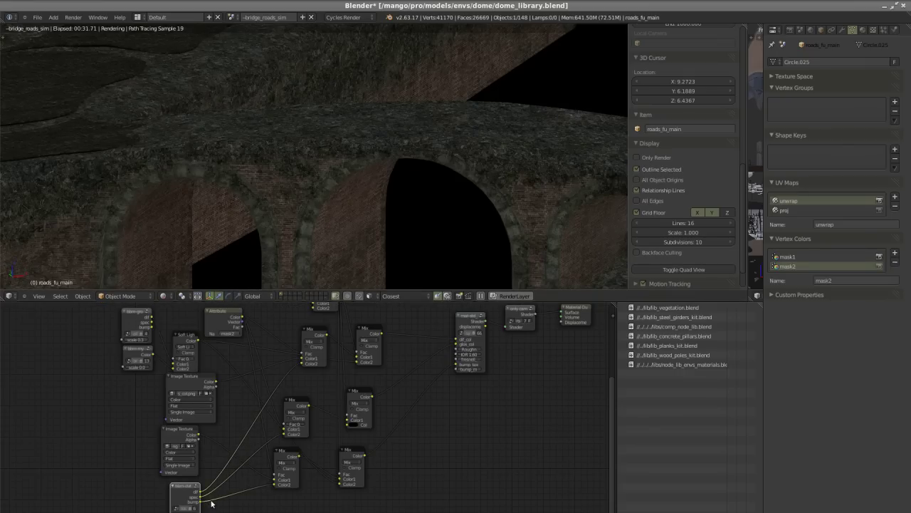
Compare the brick group and the Image Texture nodes with the rest of the bridge material's node tree
{"action": "scroll", "coordinate": [210, 503], "scroll_direction": "up", "scroll_amount": 1}
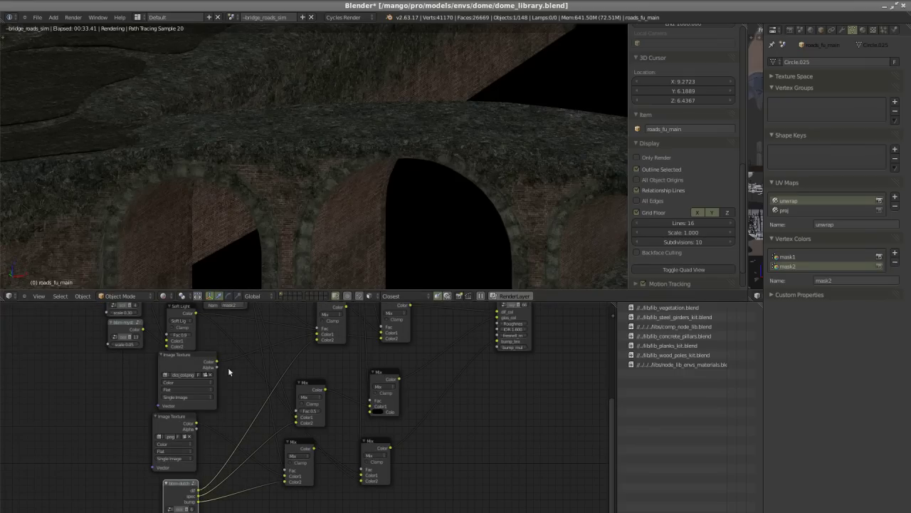
{"action": "scroll", "coordinate": [288, 462], "scroll_direction": "down", "scroll_amount": 2}
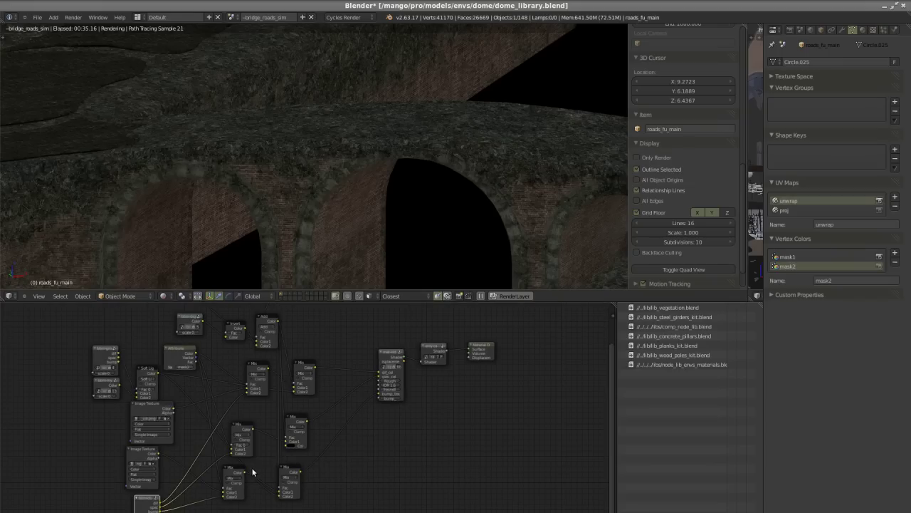
{"action": "scroll", "coordinate": [155, 507], "scroll_direction": "up", "scroll_amount": 2}
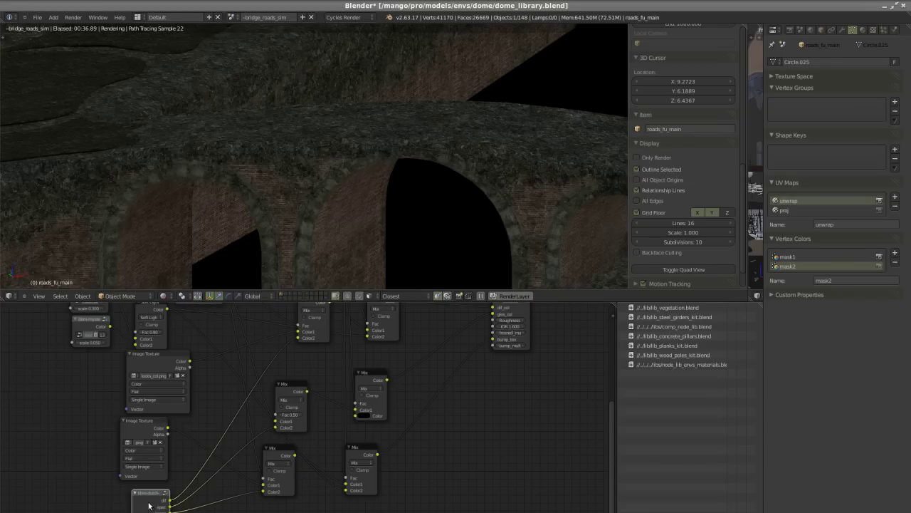
{"action": "scroll", "coordinate": [146, 510], "scroll_direction": "up", "scroll_amount": 2}
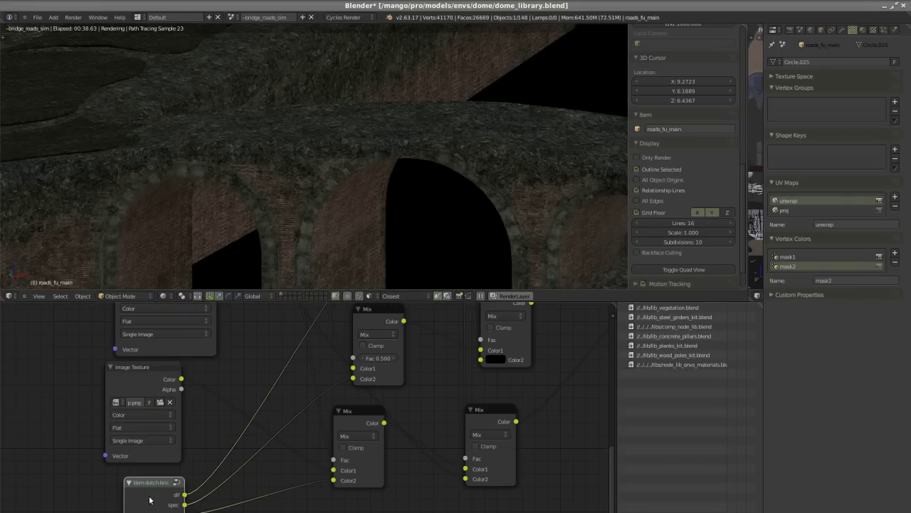
{"action": "scroll", "coordinate": [230, 460], "scroll_direction": "down", "scroll_amount": 3}
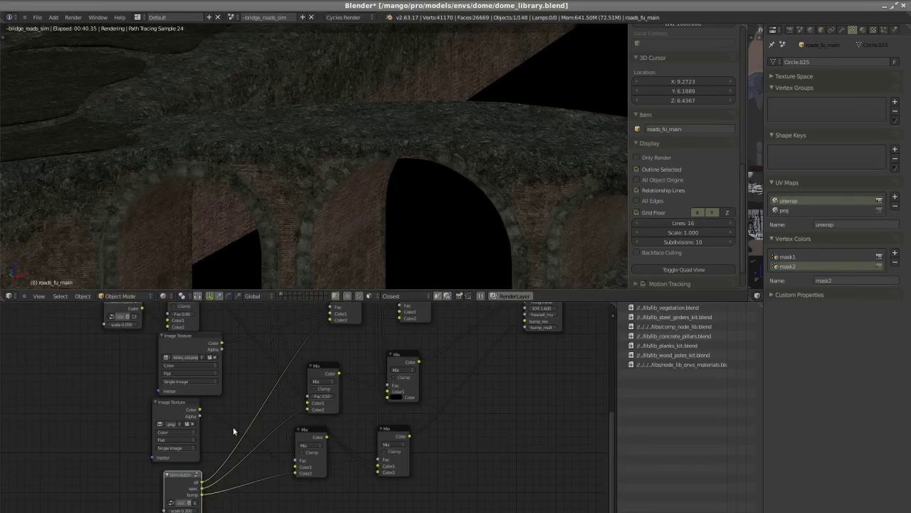
{"action": "scroll", "coordinate": [204, 495], "scroll_direction": "up", "scroll_amount": 3}
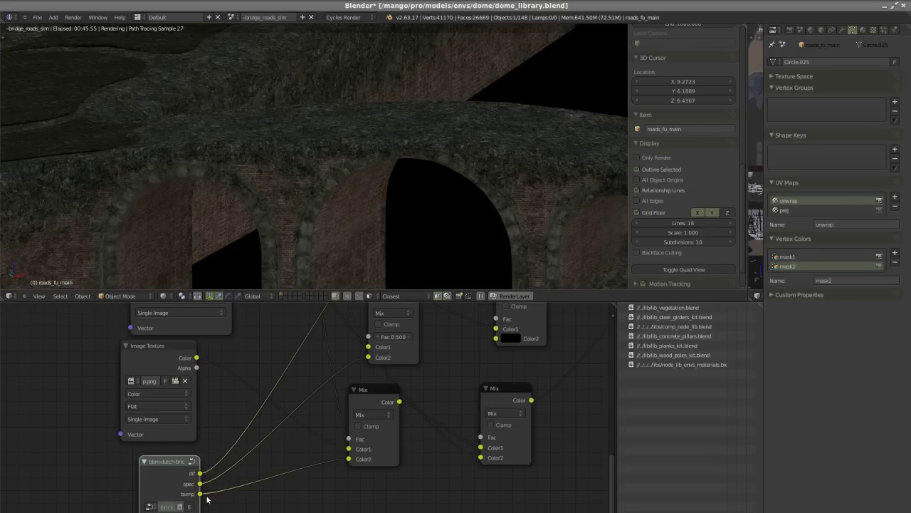
{"action": "scroll", "coordinate": [207, 500], "scroll_direction": "down", "scroll_amount": 6}
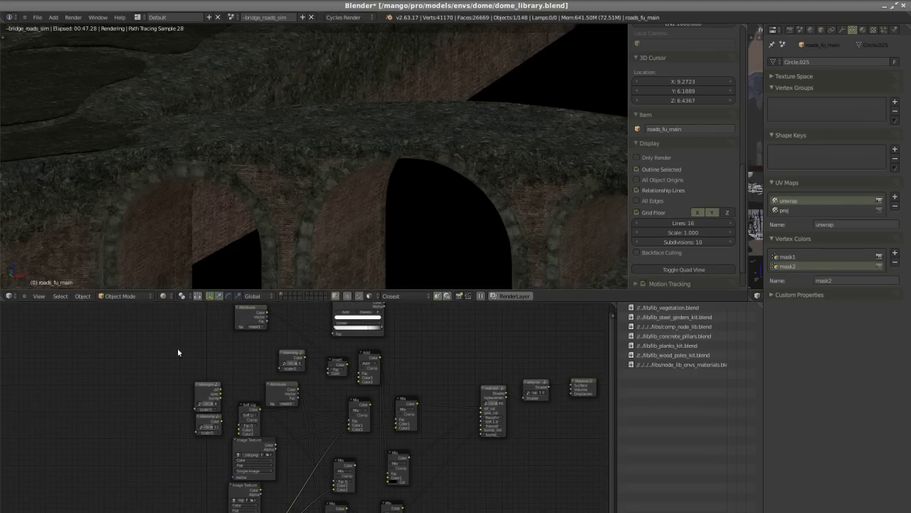
{"action": "scroll", "coordinate": [249, 506], "scroll_direction": "up", "scroll_amount": 3}
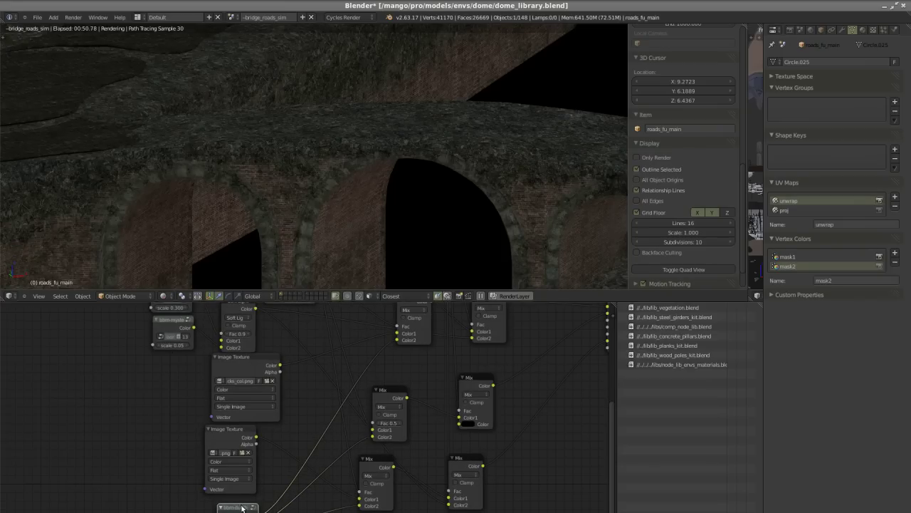
{"action": "scroll", "coordinate": [242, 508], "scroll_direction": "up", "scroll_amount": 3}
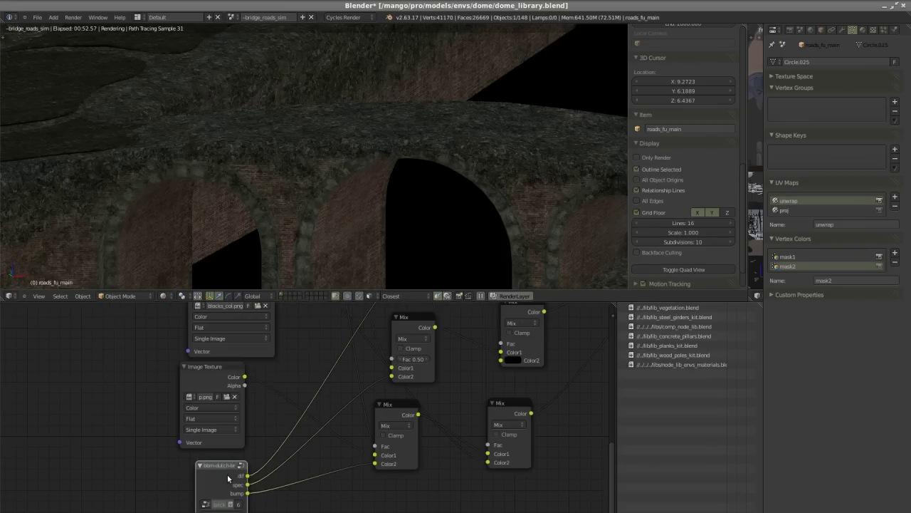
Widen the bump Image Texture node to about the width of the color Image Texture node above it
{"action": "scroll", "coordinate": [196, 417], "scroll_direction": "up", "scroll_amount": 4}
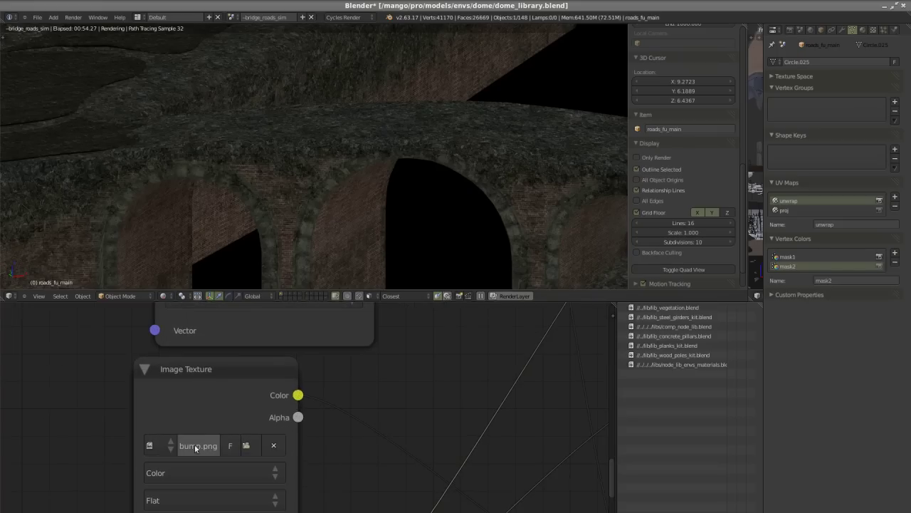
{"action": "scroll", "coordinate": [196, 447], "scroll_direction": "down", "scroll_amount": 2}
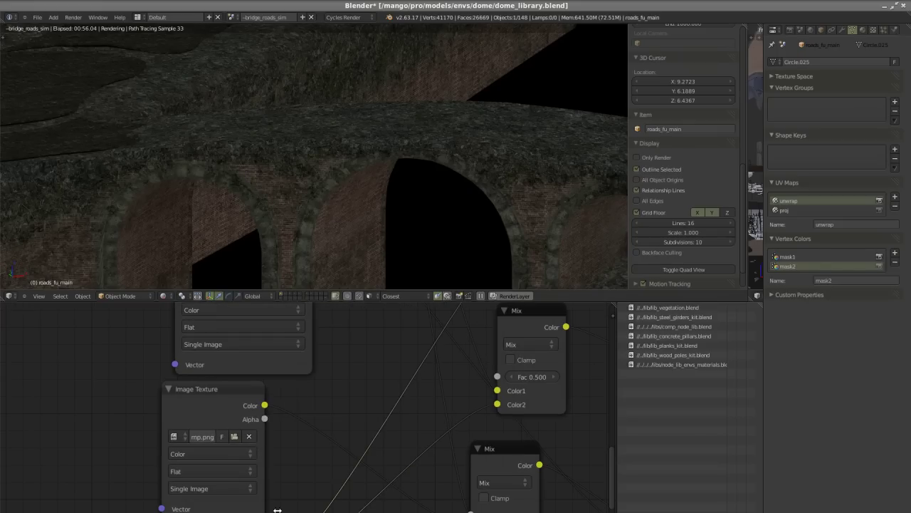
{"action": "left_click_drag", "start_coordinate": [277, 510], "coordinate": [388, 504]}
{"action": "scroll", "coordinate": [290, 488], "scroll_direction": "down", "scroll_amount": 2}
{"action": "middle_click_drag", "start_coordinate": [307, 420], "coordinate": [284, 455]}
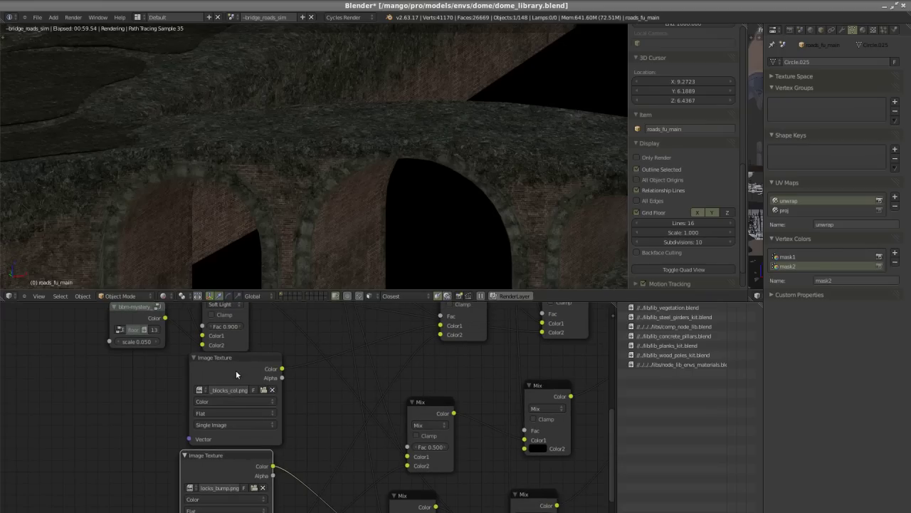
Select the blocks_col.png Image Texture node and trace its Color link to the upper Mix node
{"action": "left_click_drag", "start_coordinate": [236, 369], "coordinate": [230, 370]}
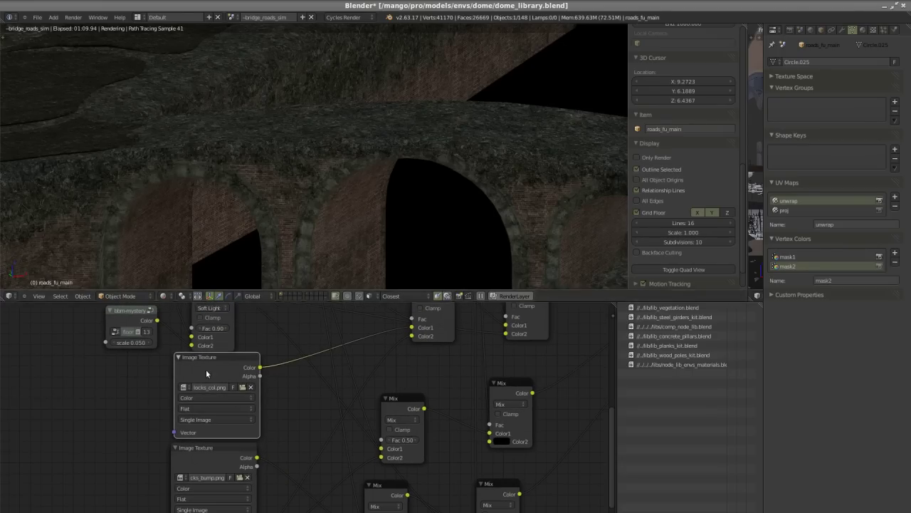
{"action": "middle_click_drag", "start_coordinate": [208, 419], "coordinate": [162, 491]}
{"action": "scroll", "coordinate": [245, 414], "scroll_direction": "down", "scroll_amount": 4}
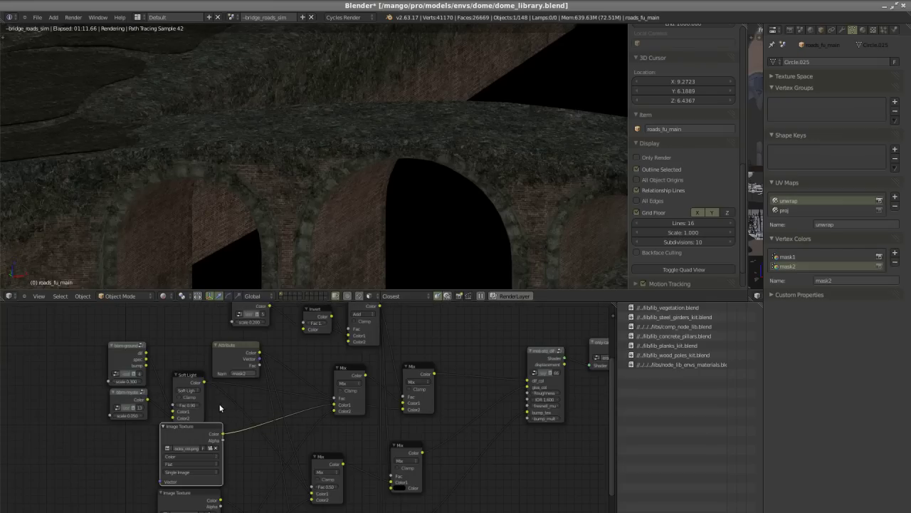
{"action": "scroll", "coordinate": [219, 406], "scroll_direction": "up", "scroll_amount": 5}
{"action": "scroll", "coordinate": [275, 427], "scroll_direction": "down", "scroll_amount": 2}
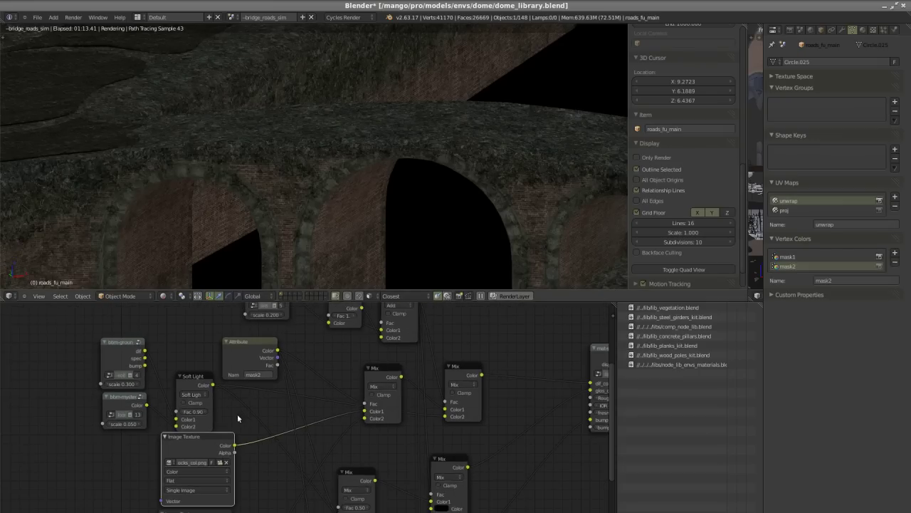
{"action": "scroll", "coordinate": [237, 414], "scroll_direction": "up", "scroll_amount": 3}
Shift the Soft Light node slightly left, and move the bbm-mystery_dirty_floor node down and left, away from the bbm-ground-soil node
{"action": "middle_click_drag", "start_coordinate": [251, 436], "coordinate": [264, 446]}
{"action": "scroll", "coordinate": [205, 396], "scroll_direction": "up", "scroll_amount": 1}
{"action": "mouse_move", "coordinate": [188, 379]}
{"action": "left_mouse_down"}
{"action": "mouse_move", "coordinate": [175, 371]}
{"action": "mouse_move", "coordinate": [171, 379]}
{"action": "left_mouse_up"}
{"action": "middle_click_drag", "start_coordinate": [76, 400], "coordinate": [123, 414]}
{"action": "left_click_drag", "start_coordinate": [124, 413], "coordinate": [109, 432]}
{"action": "scroll", "coordinate": [131, 457], "scroll_direction": "up", "scroll_amount": 2}
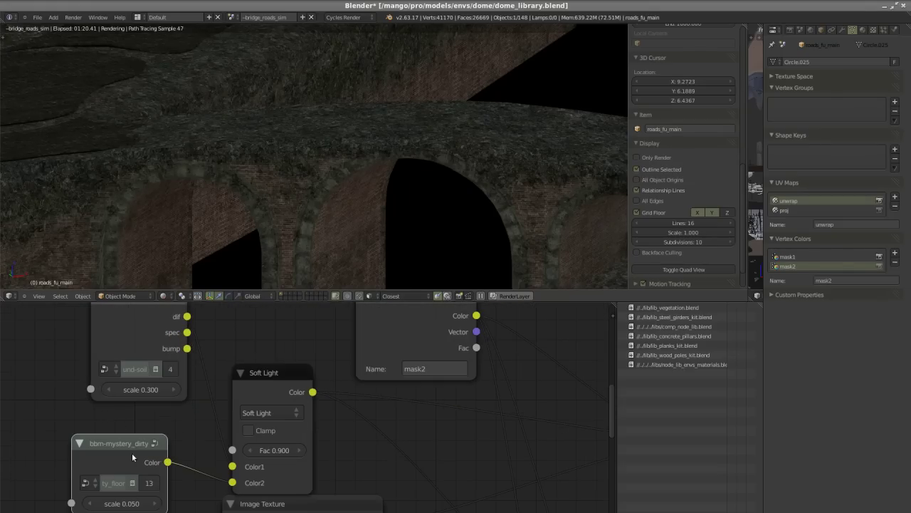
{"action": "scroll", "coordinate": [132, 452], "scroll_direction": "down", "scroll_amount": 1}
{"action": "scroll", "coordinate": [129, 408], "scroll_direction": "up", "scroll_amount": 1}
{"action": "scroll", "coordinate": [174, 415], "scroll_direction": "down", "scroll_amount": 1}
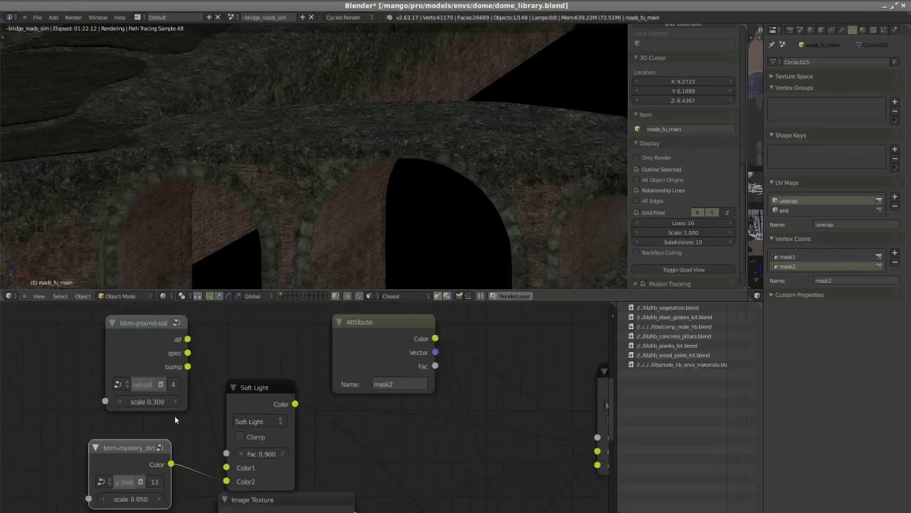
Examine the bbm-ground-soil, dirty floor and Soft Light nodes against the rendered soil surface of the bridge road, close up and from afar
{"action": "scroll", "coordinate": [174, 415], "scroll_direction": "down", "scroll_amount": 2}
{"action": "scroll", "coordinate": [234, 475], "scroll_direction": "up", "scroll_amount": 2}
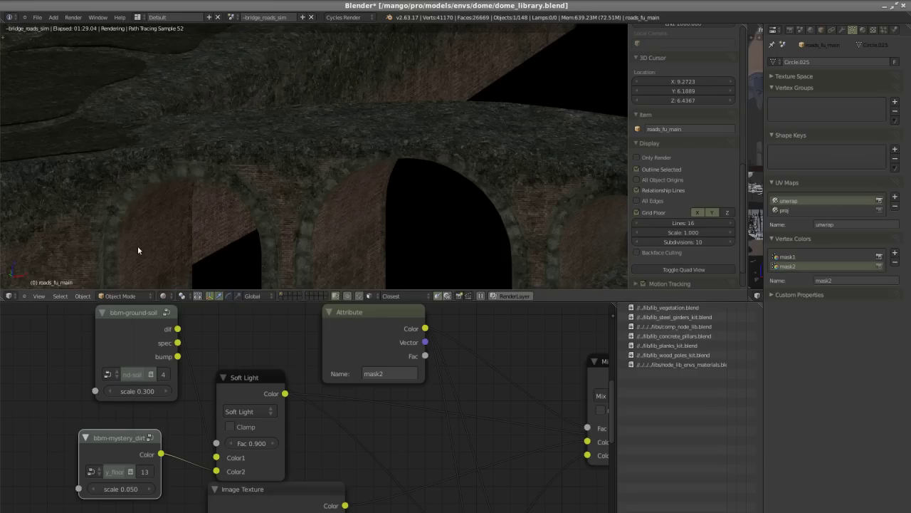
{"action": "scroll", "coordinate": [121, 403], "scroll_direction": "up", "scroll_amount": 3}
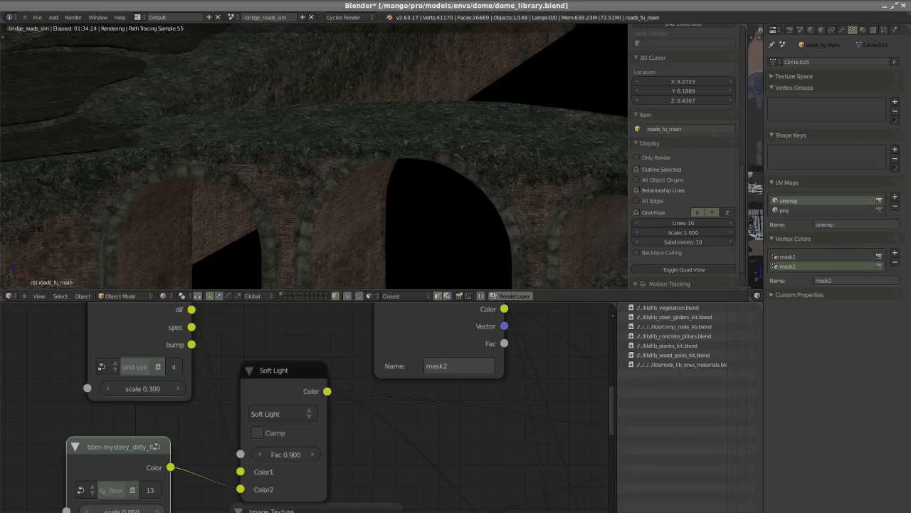
{"action": "scroll", "coordinate": [155, 446], "scroll_direction": "down", "scroll_amount": 2}
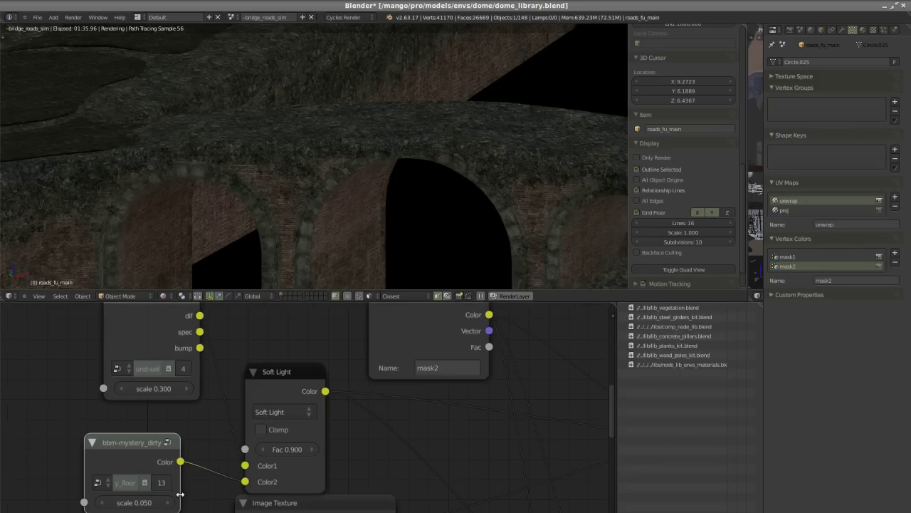
{"action": "scroll", "coordinate": [188, 182], "scroll_direction": "down", "scroll_amount": 4}
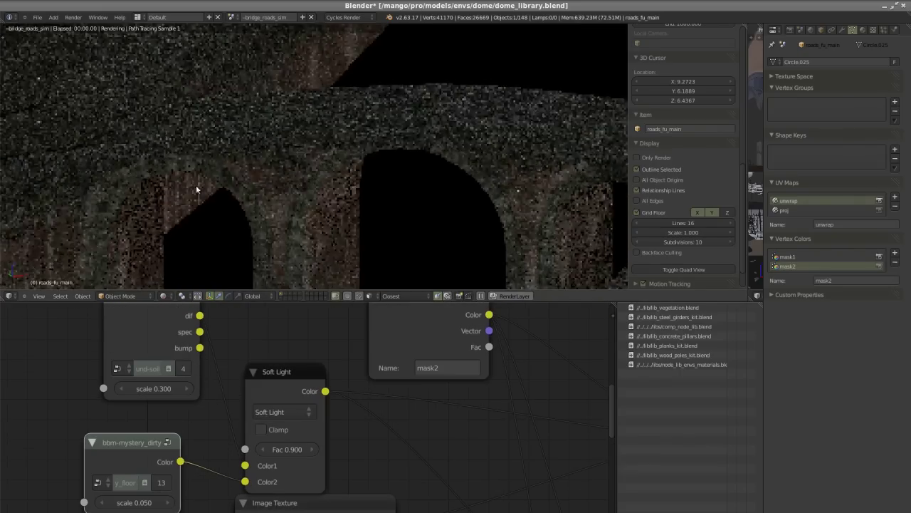
{"action": "scroll", "coordinate": [182, 183], "scroll_direction": "up", "scroll_amount": 2}
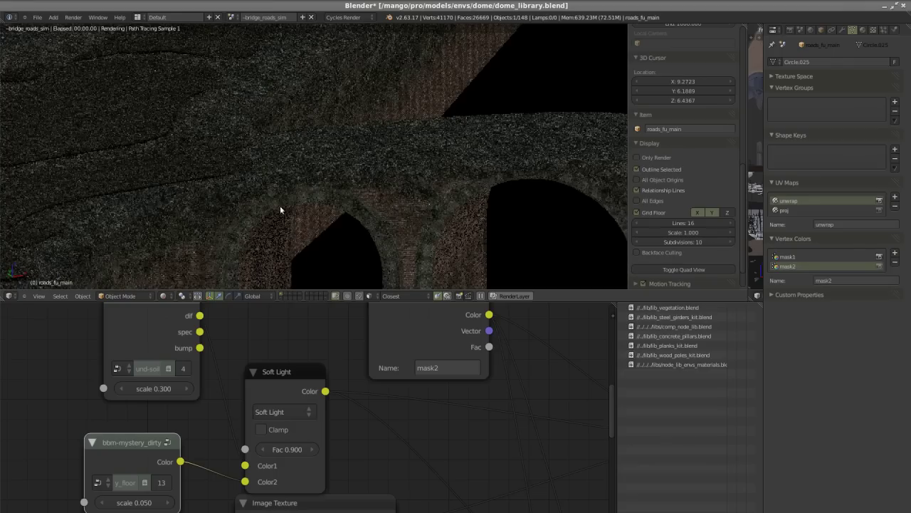
{"action": "scroll", "coordinate": [324, 157], "scroll_direction": "up", "scroll_amount": 3}
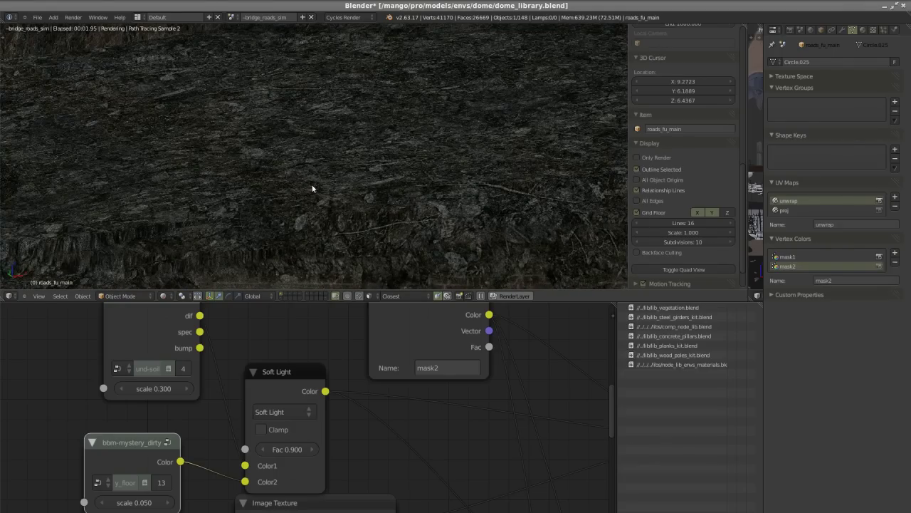
{"action": "scroll", "coordinate": [353, 175], "scroll_direction": "down", "scroll_amount": 4}
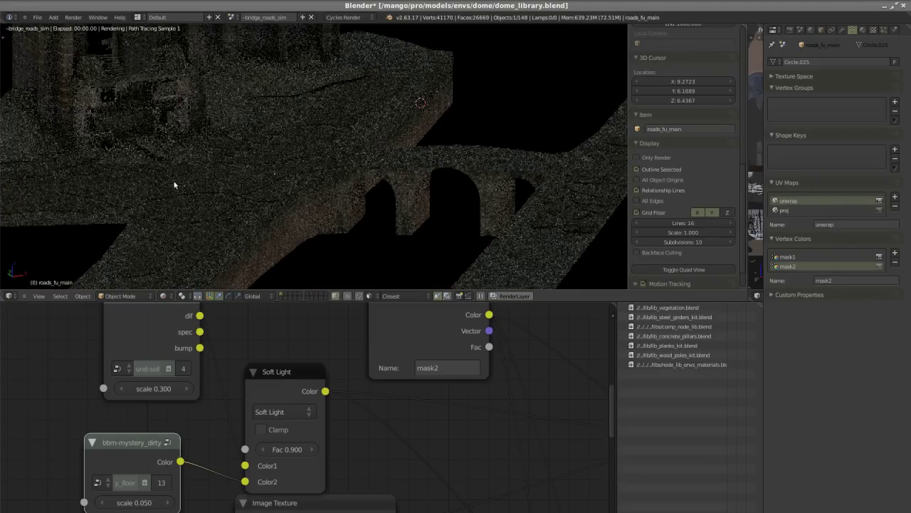
{"action": "scroll", "coordinate": [312, 168], "scroll_direction": "up", "scroll_amount": 3}
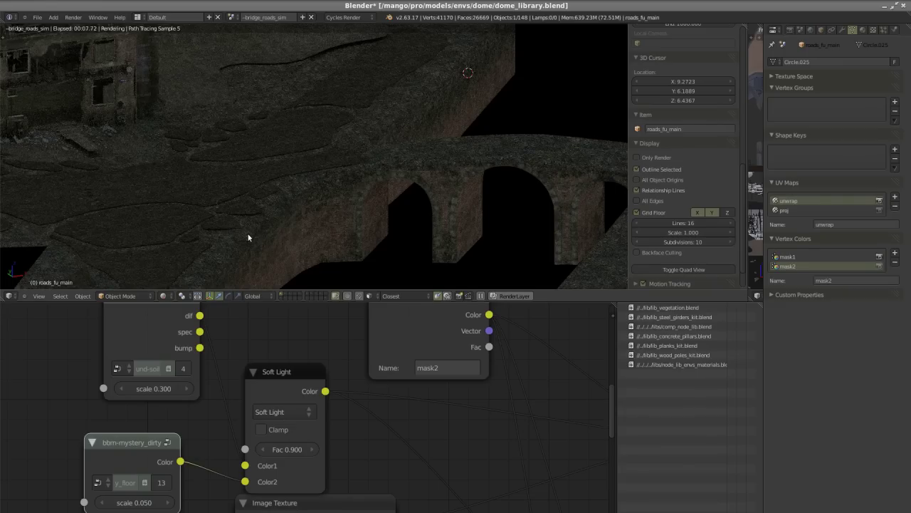
{"action": "scroll", "coordinate": [209, 215], "scroll_direction": "down", "scroll_amount": 4}
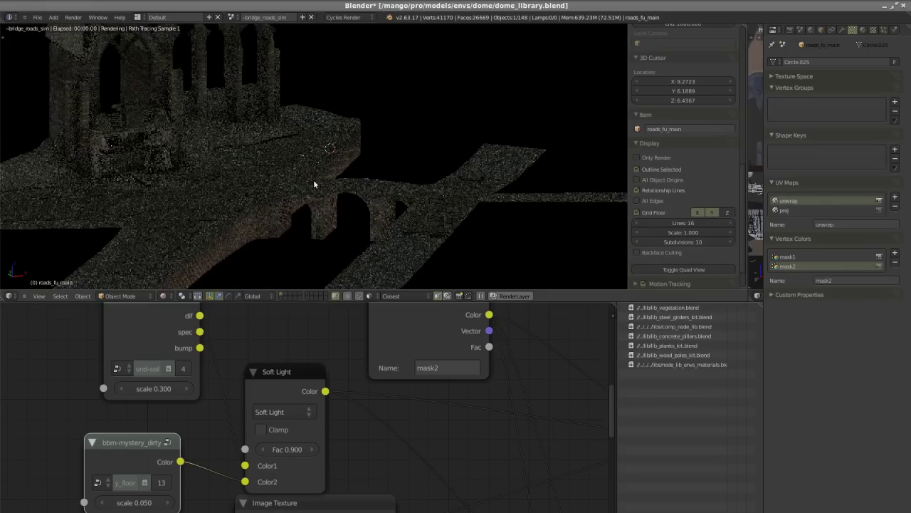
Review the bridge material's node tree from the texture and Mix nodes through mat-std_dif_glossy to the Material Output
{"action": "scroll", "coordinate": [286, 369], "scroll_direction": "down", "scroll_amount": 6}
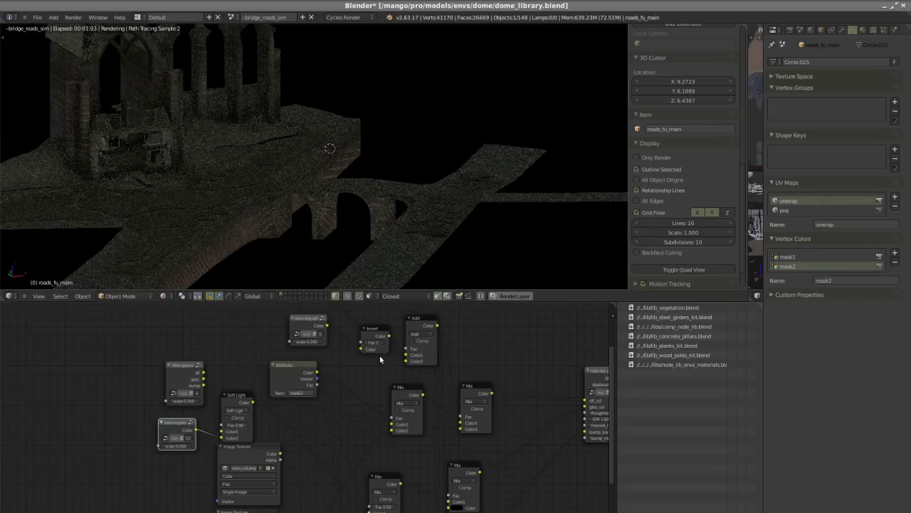
{"action": "scroll", "coordinate": [286, 369], "scroll_direction": "down", "scroll_amount": 4}
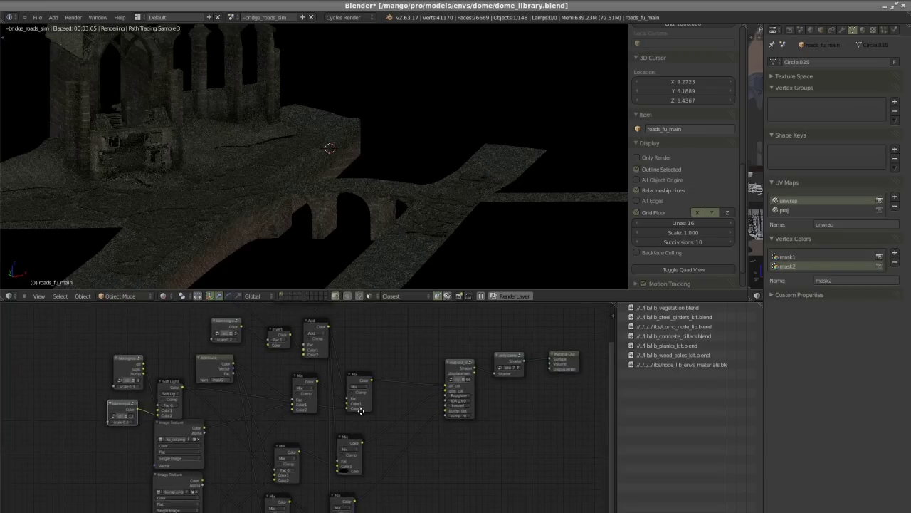
{"action": "scroll", "coordinate": [324, 456], "scroll_direction": "up", "scroll_amount": 2}
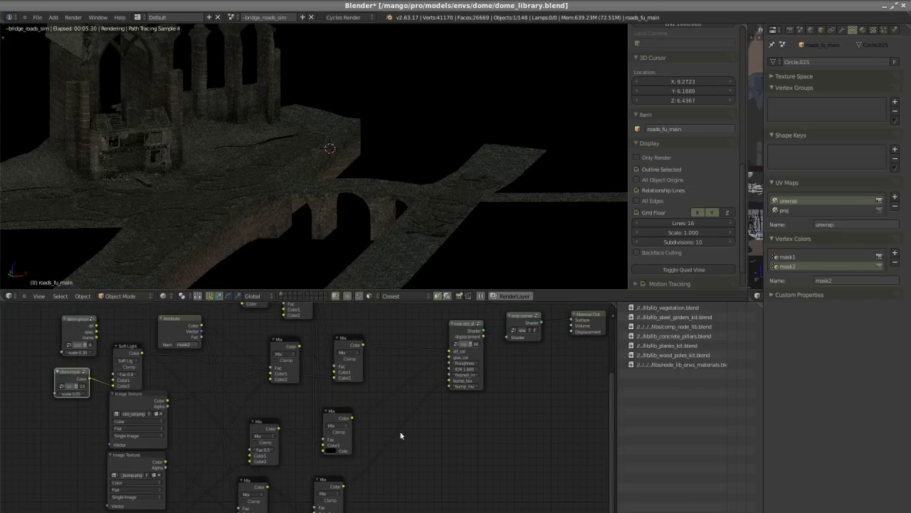
{"action": "middle_click_drag", "start_coordinate": [311, 456], "coordinate": [259, 462]}
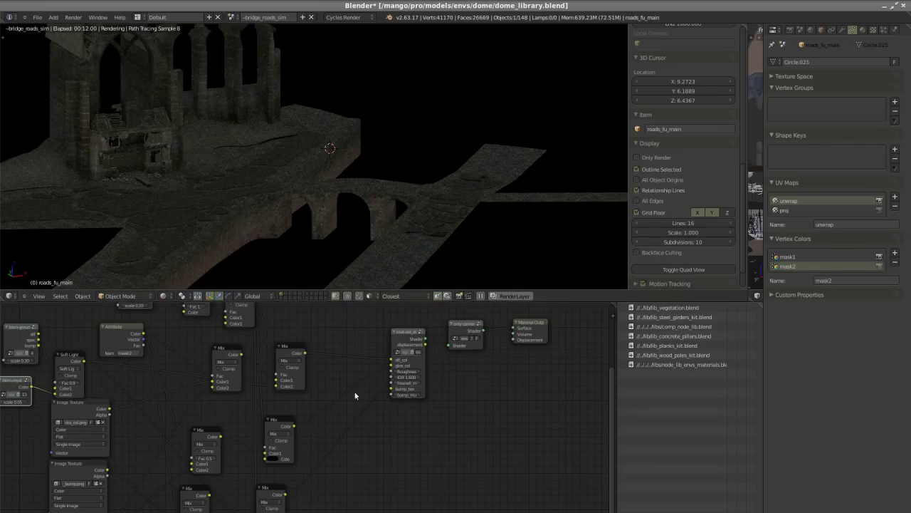
{"action": "scroll", "coordinate": [417, 332], "scroll_direction": "up", "scroll_amount": 3}
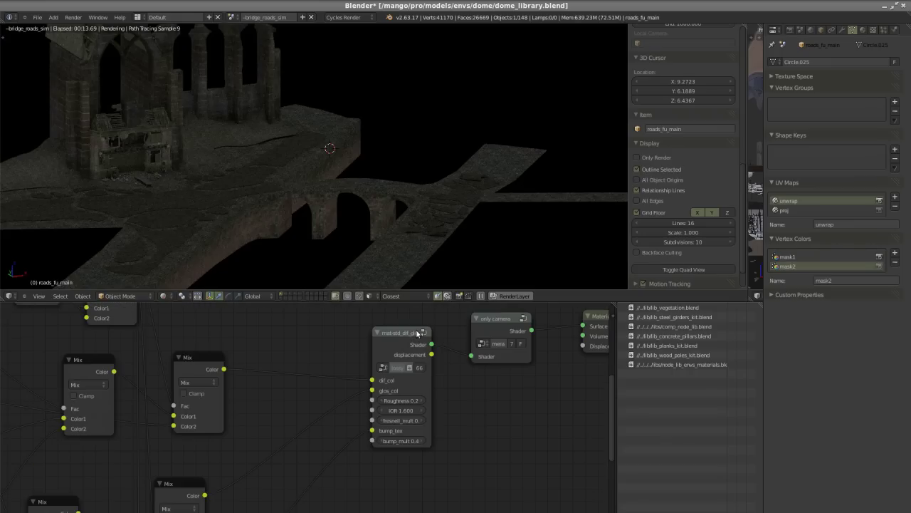
{"action": "scroll", "coordinate": [429, 345], "scroll_direction": "down", "scroll_amount": 3}
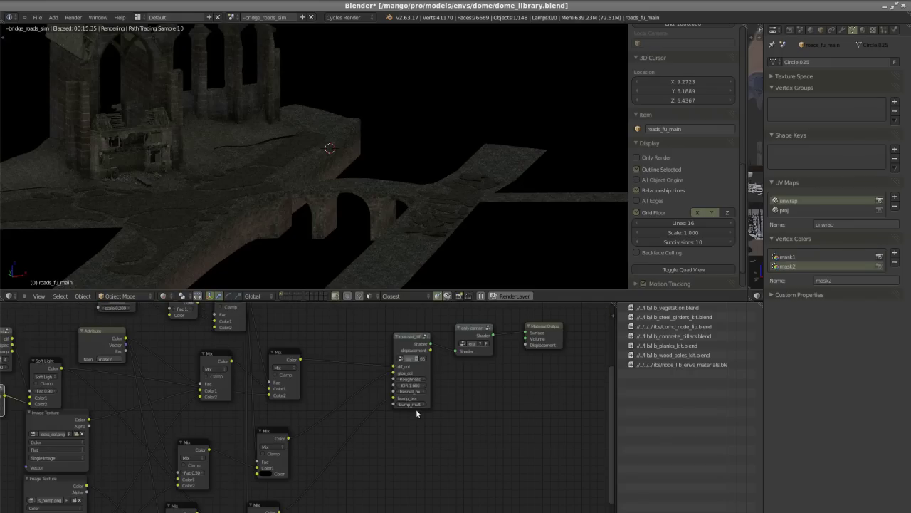
{"action": "scroll", "coordinate": [338, 434], "scroll_direction": "down", "scroll_amount": 5}
{"action": "middle_click_drag", "start_coordinate": [330, 437], "coordinate": [321, 454]}
{"action": "scroll", "coordinate": [321, 454], "scroll_direction": "down", "scroll_amount": 2}
{"action": "scroll", "coordinate": [463, 388], "scroll_direction": "up", "scroll_amount": 4}
{"action": "scroll", "coordinate": [423, 407], "scroll_direction": "up", "scroll_amount": 2}
{"action": "scroll", "coordinate": [467, 424], "scroll_direction": "up", "scroll_amount": 2}
Open the only camera node group and shift its Diffuse BSDF node slightly down and left, below the Light Path node
{"action": "left_click_drag", "start_coordinate": [407, 387], "coordinate": [380, 384]}
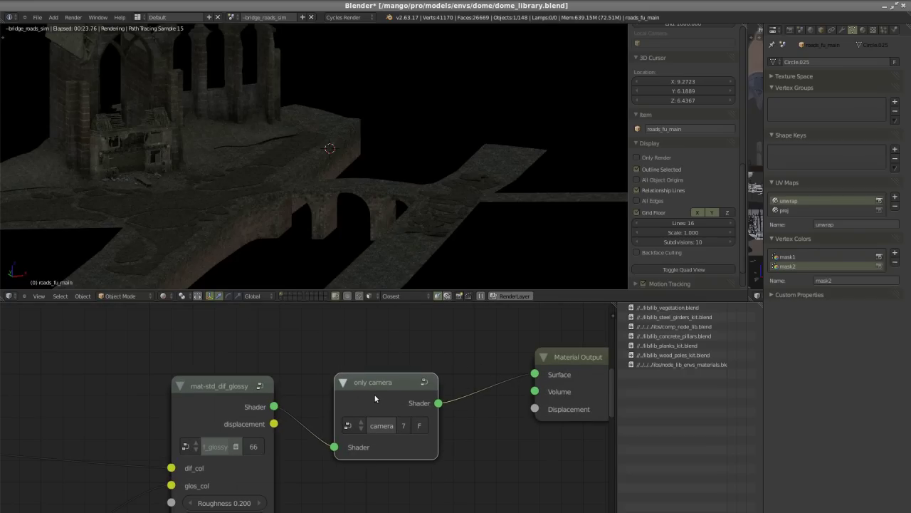
{"action": "key", "text": "Tab"}
{"action": "scroll", "coordinate": [377, 398], "scroll_direction": "down", "scroll_amount": 5}
{"action": "scroll", "coordinate": [265, 453], "scroll_direction": "down", "scroll_amount": 5}
{"action": "scroll", "coordinate": [412, 450], "scroll_direction": "up", "scroll_amount": 5}
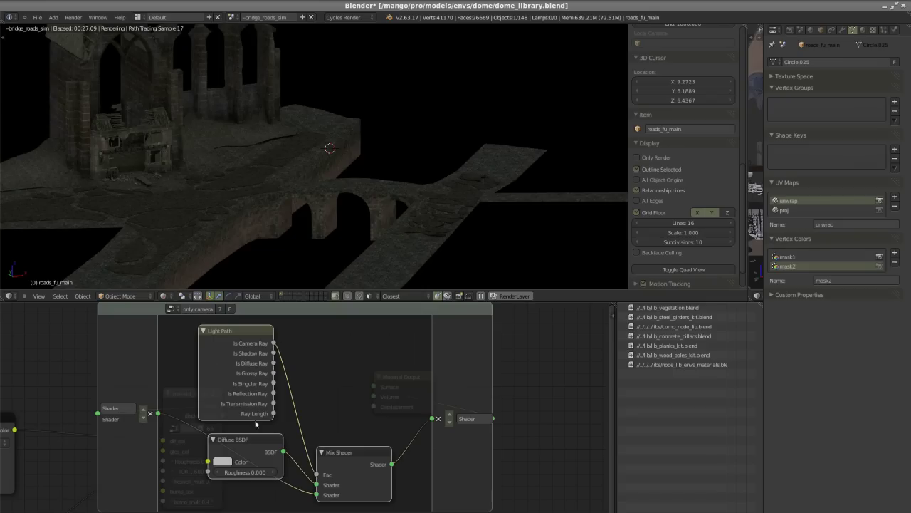
{"action": "left_click_drag", "start_coordinate": [241, 443], "coordinate": [233, 449]}
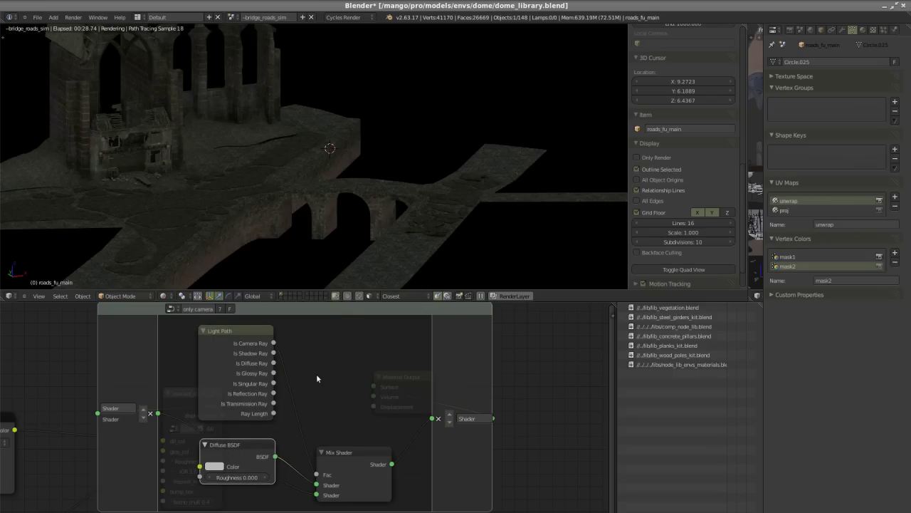
Close the only camera group and bring the whole bridge material node tree back into view
{"action": "scroll", "coordinate": [292, 410], "scroll_direction": "down", "scroll_amount": 3}
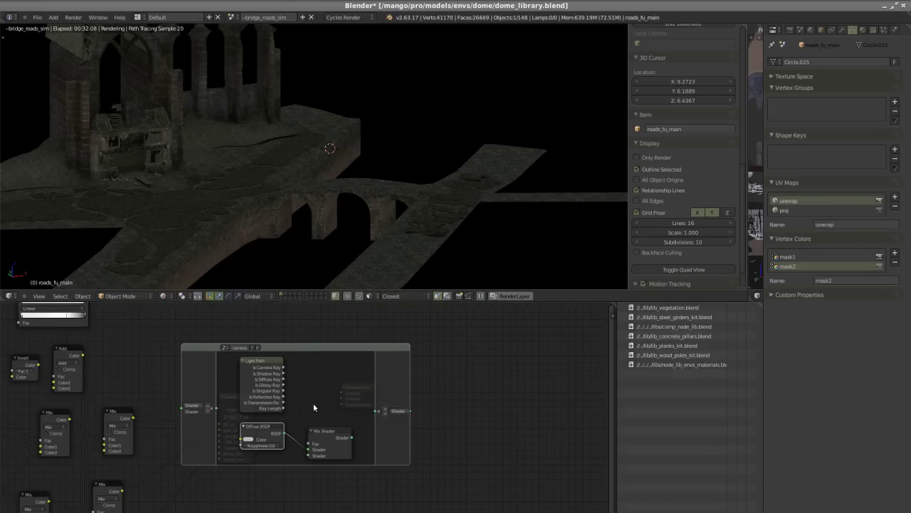
{"action": "middle_click_drag", "start_coordinate": [290, 425], "coordinate": [362, 400]}
{"action": "key", "text": "Tab"}
{"action": "middle_click_drag", "start_coordinate": [201, 448], "coordinate": [292, 426]}
{"action": "scroll", "coordinate": [351, 405], "scroll_direction": "down", "scroll_amount": 3}
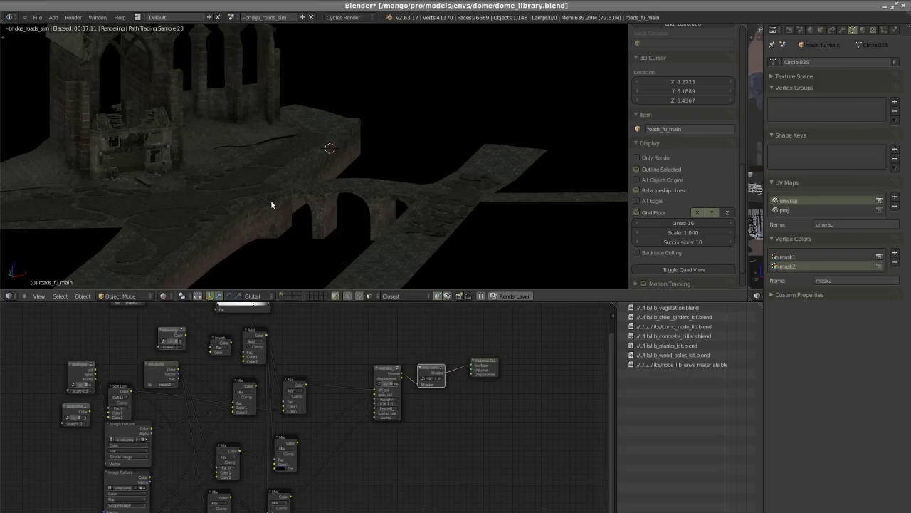
Reopen the only camera group and compare its Light Path, Diffuse BSDF and Mix Shader nodes with the closer view of the bridge
{"action": "scroll", "coordinate": [328, 191], "scroll_direction": "up", "scroll_amount": 6}
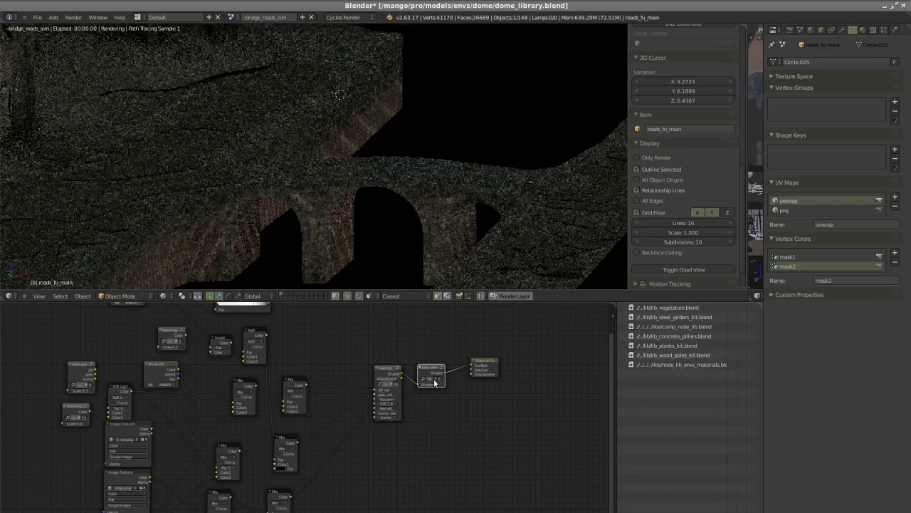
{"action": "scroll", "coordinate": [435, 383], "scroll_direction": "up", "scroll_amount": 3}
{"action": "key", "text": "Tab"}
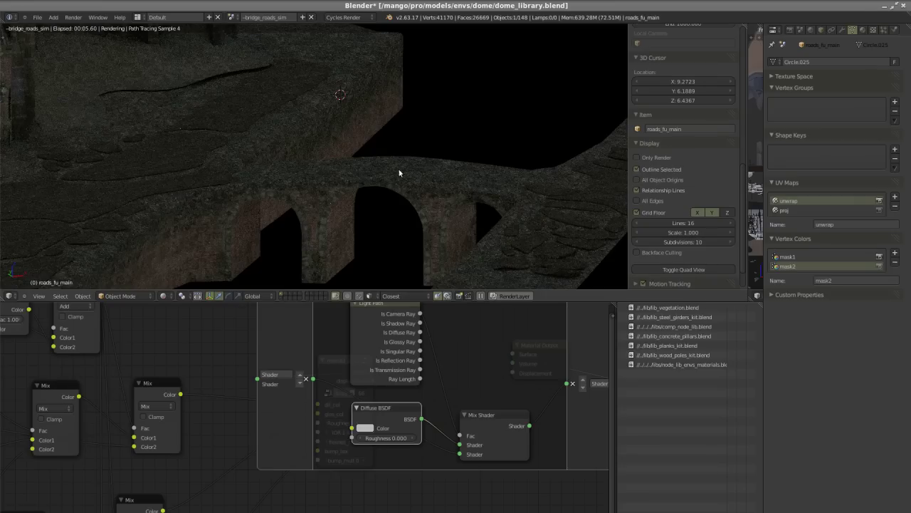
{"action": "middle_click_drag", "start_coordinate": [441, 387], "coordinate": [403, 408]}
Close the only camera group and put the roads_fu_main mesh in Edit Mode, viewed from a different angle
{"action": "key", "text": "Tab"}
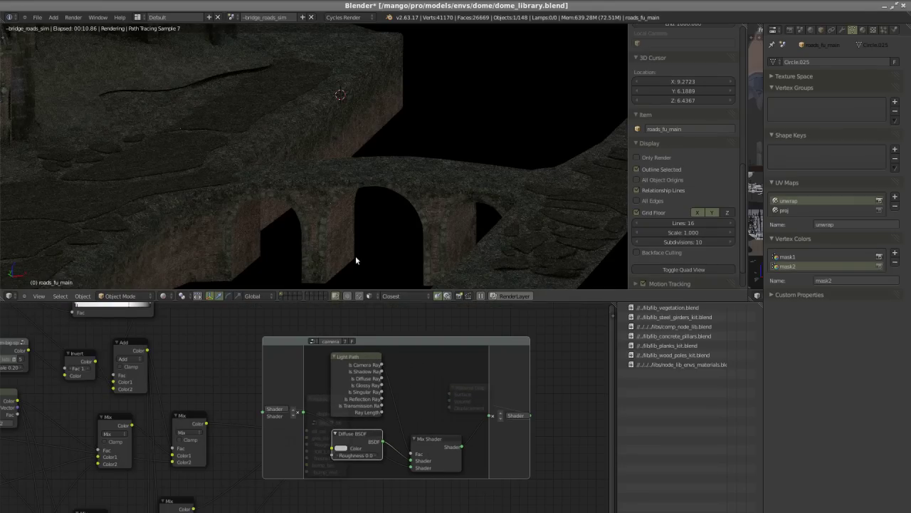
{"action": "key", "text": "Tab"}
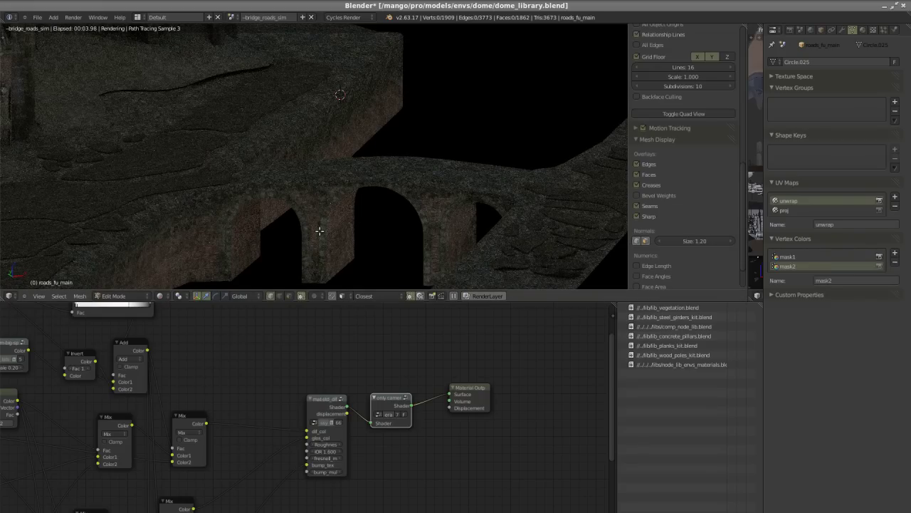
{"action": "middle_click_drag", "start_coordinate": [279, 224], "coordinate": [297, 236]}
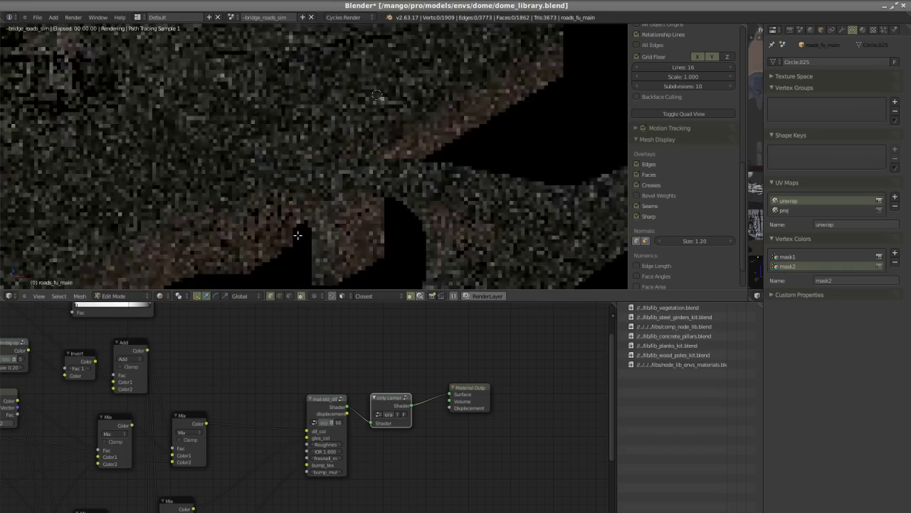
Move the only camera node slightly up between the mat-std_dif_glossy and Material Output nodes
{"action": "scroll", "coordinate": [415, 383], "scroll_direction": "up", "scroll_amount": 5}
{"action": "mouse_move", "coordinate": [383, 411]}
{"action": "left_mouse_down"}
{"action": "mouse_move", "coordinate": [370, 427]}
{"action": "mouse_move", "coordinate": [380, 401]}
{"action": "left_mouse_up"}
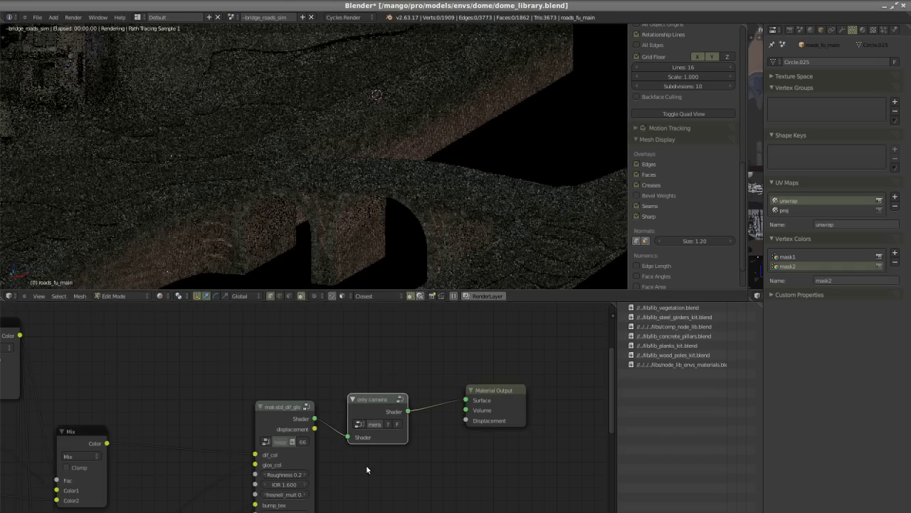
{"action": "scroll", "coordinate": [373, 432], "scroll_direction": "up", "scroll_amount": 5}
{"action": "scroll", "coordinate": [428, 457], "scroll_direction": "down", "scroll_amount": 3}
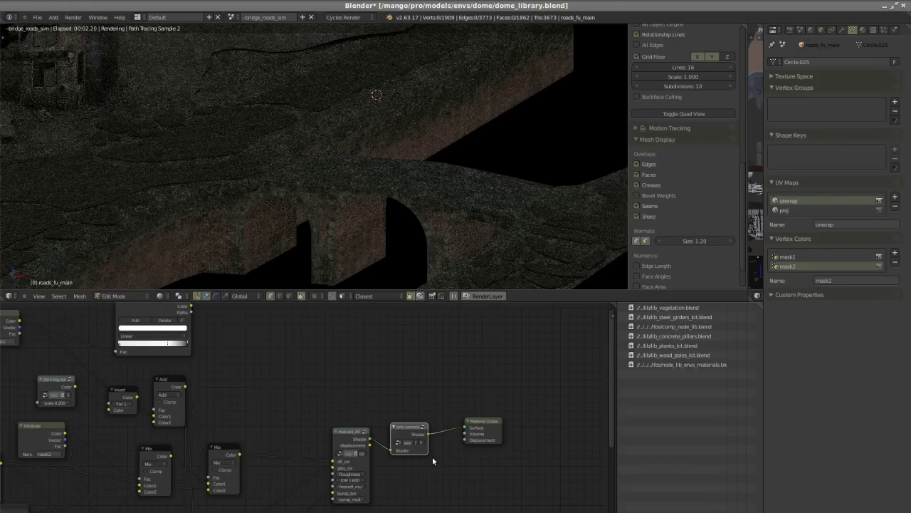
{"action": "scroll", "coordinate": [433, 456], "scroll_direction": "up", "scroll_amount": 1}
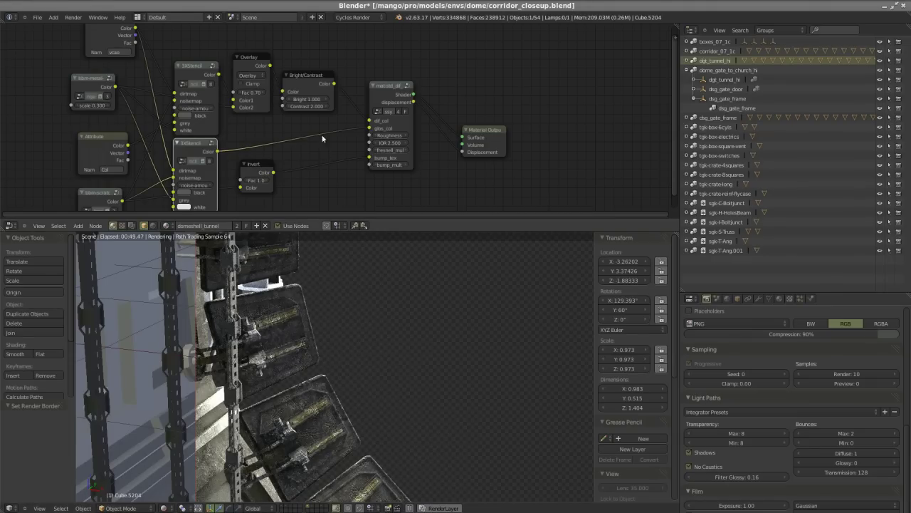
In corridor_closeup.blend, move the Bright/Contrast node slightly down between the Overlay and mat-std_dif_glossy nodes
{"action": "mouse_move", "coordinate": [325, 75]}
{"action": "left_mouse_down"}
{"action": "mouse_move", "coordinate": [329, 65]}
{"action": "mouse_move", "coordinate": [327, 85]}
{"action": "left_mouse_up"}
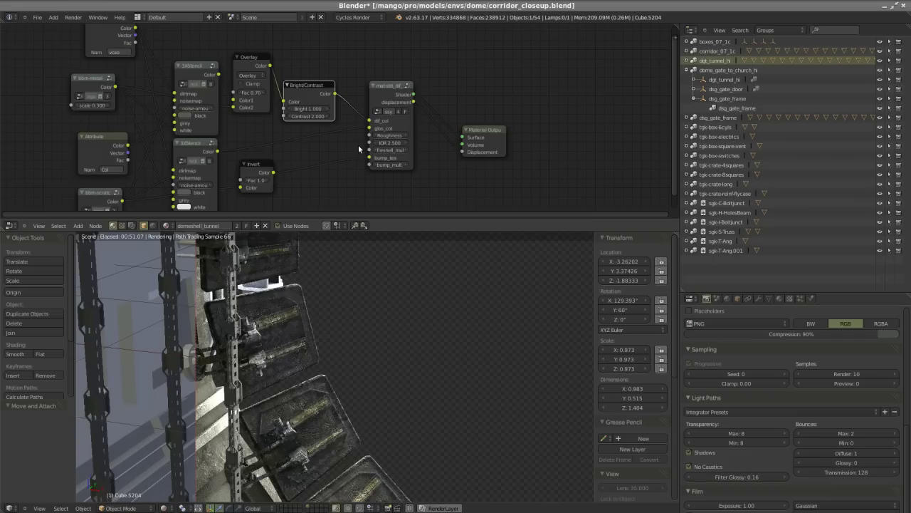
{"action": "scroll", "coordinate": [323, 122], "scroll_direction": "down", "scroll_amount": 2}
{"action": "scroll", "coordinate": [260, 71], "scroll_direction": "up", "scroll_amount": 2}
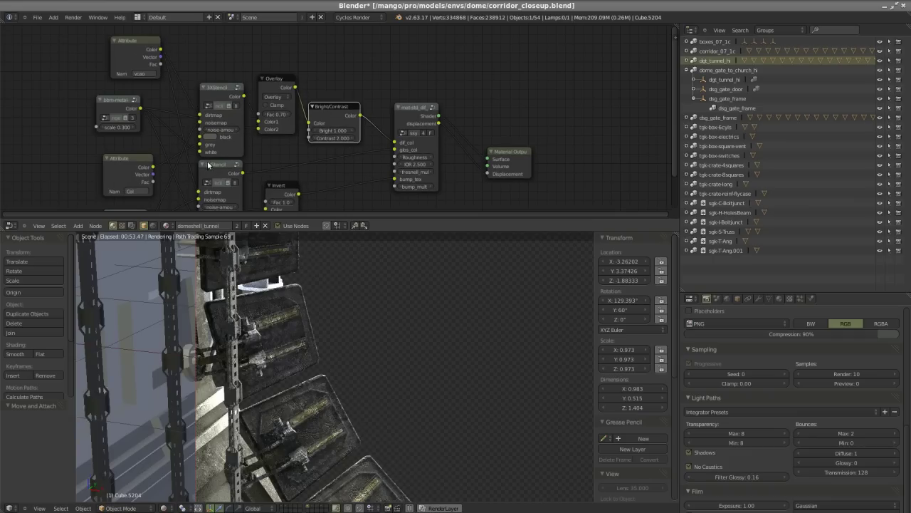
{"action": "scroll", "coordinate": [235, 112], "scroll_direction": "down", "scroll_amount": 2}
{"action": "scroll", "coordinate": [241, 122], "scroll_direction": "up", "scroll_amount": 2}
Reposition the mat-std_dif_glossy node slightly and move the Material Output node up and left, closer to it
{"action": "left_click_drag", "start_coordinate": [398, 112], "coordinate": [391, 128]}
{"action": "left_click_drag", "start_coordinate": [495, 149], "coordinate": [483, 128]}
{"action": "mouse_move", "coordinate": [387, 114]}
{"action": "left_mouse_down"}
{"action": "mouse_move", "coordinate": [393, 67]}
{"action": "mouse_move", "coordinate": [389, 103]}
{"action": "left_mouse_up"}
{"action": "scroll", "coordinate": [390, 122], "scroll_direction": "up", "scroll_amount": 2}
{"action": "scroll", "coordinate": [412, 109], "scroll_direction": "down", "scroll_amount": 1}
{"action": "scroll", "coordinate": [415, 108], "scroll_direction": "down", "scroll_amount": 1}
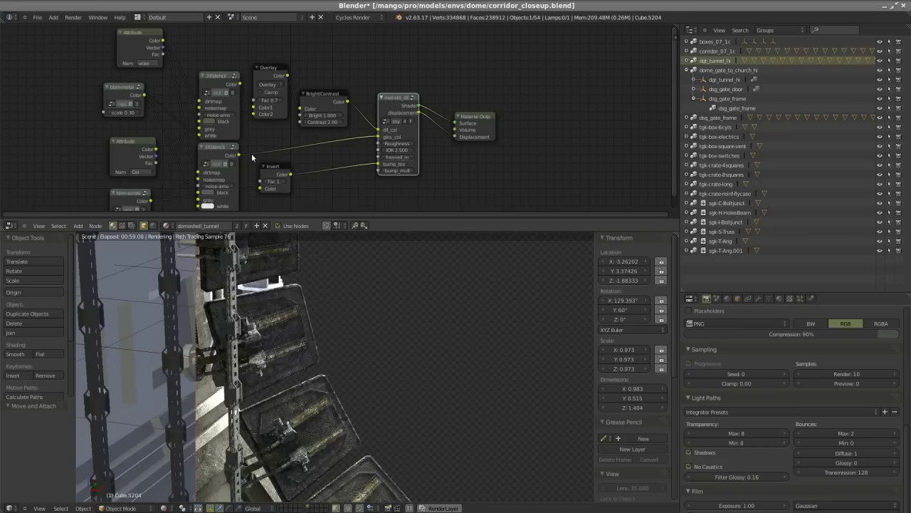
Move the upper 3XStencil node slightly up, and select the lower 3XStencil node to trace its links to the masks and glos_col
{"action": "scroll", "coordinate": [216, 135], "scroll_direction": "up", "scroll_amount": 3}
{"action": "scroll", "coordinate": [219, 77], "scroll_direction": "down", "scroll_amount": 4}
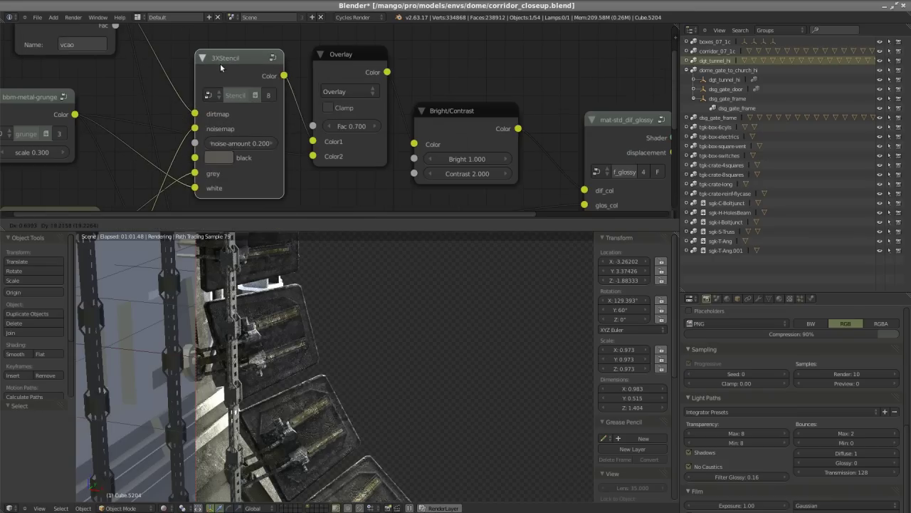
{"action": "scroll", "coordinate": [242, 178], "scroll_direction": "up", "scroll_amount": 2}
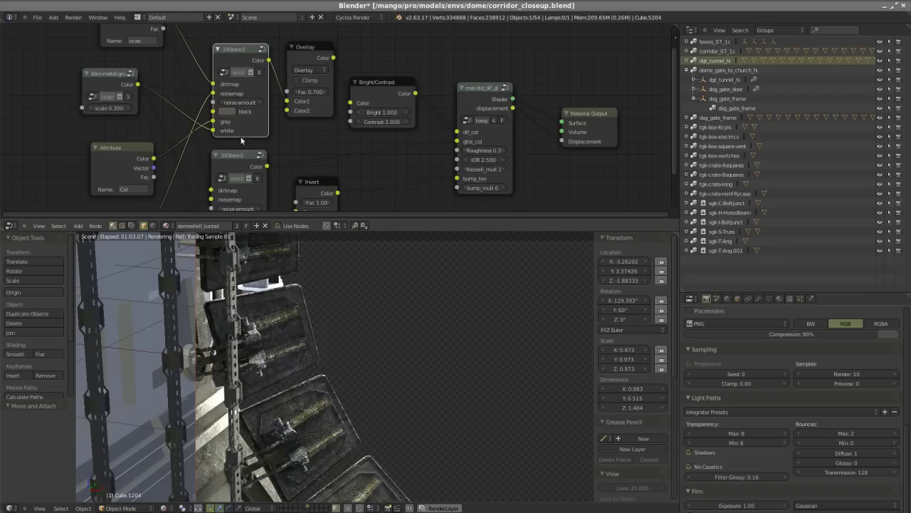
{"action": "left_click", "coordinate": [239, 164]}
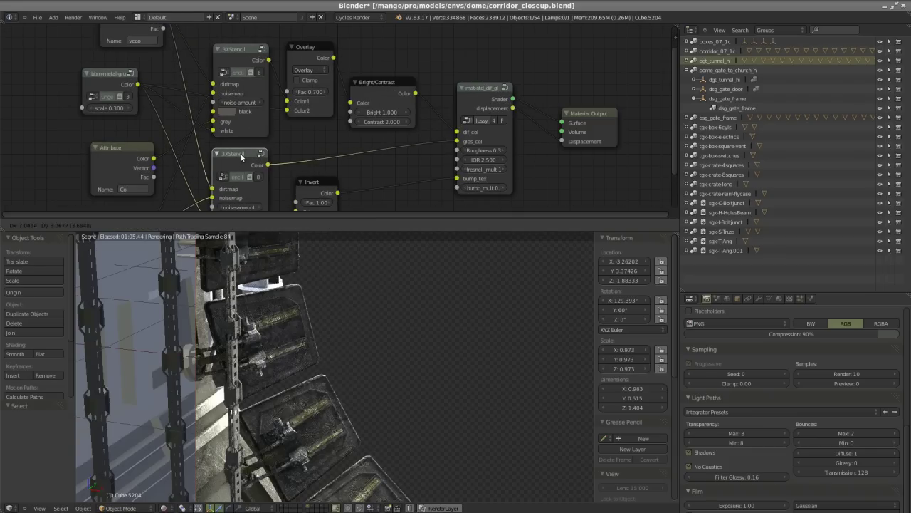
{"action": "scroll", "coordinate": [310, 129], "scroll_direction": "down", "scroll_amount": 3}
{"action": "scroll", "coordinate": [237, 168], "scroll_direction": "up", "scroll_amount": 3}
{"action": "scroll", "coordinate": [265, 149], "scroll_direction": "down", "scroll_amount": 2}
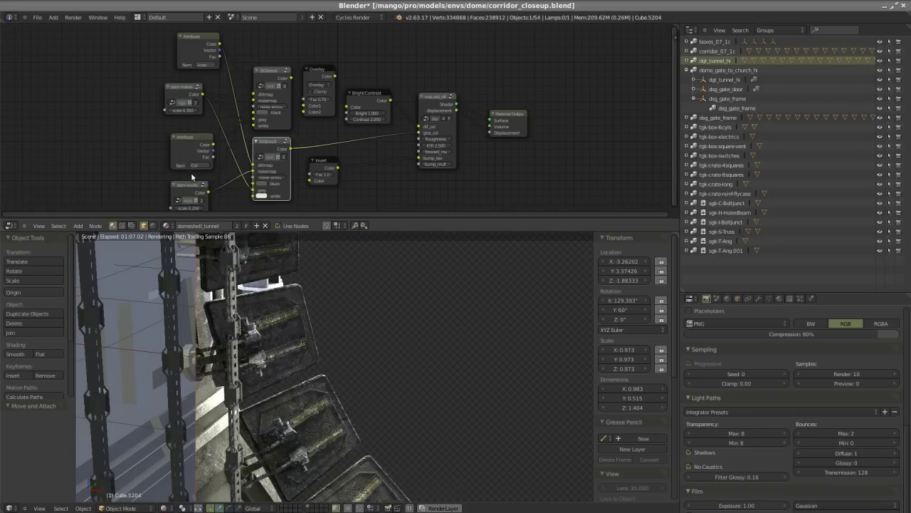
Move the bbm-metal-grunge node slightly down and trace its links into both 3XStencil nodes
{"action": "scroll", "coordinate": [193, 190], "scroll_direction": "up", "scroll_amount": 5}
{"action": "scroll", "coordinate": [230, 167], "scroll_direction": "down", "scroll_amount": 6}
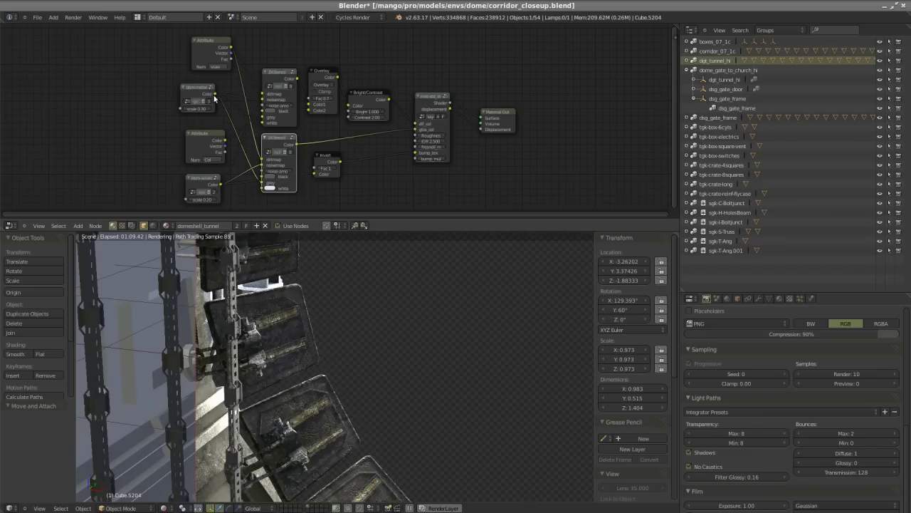
{"action": "scroll", "coordinate": [228, 109], "scroll_direction": "up", "scroll_amount": 2}
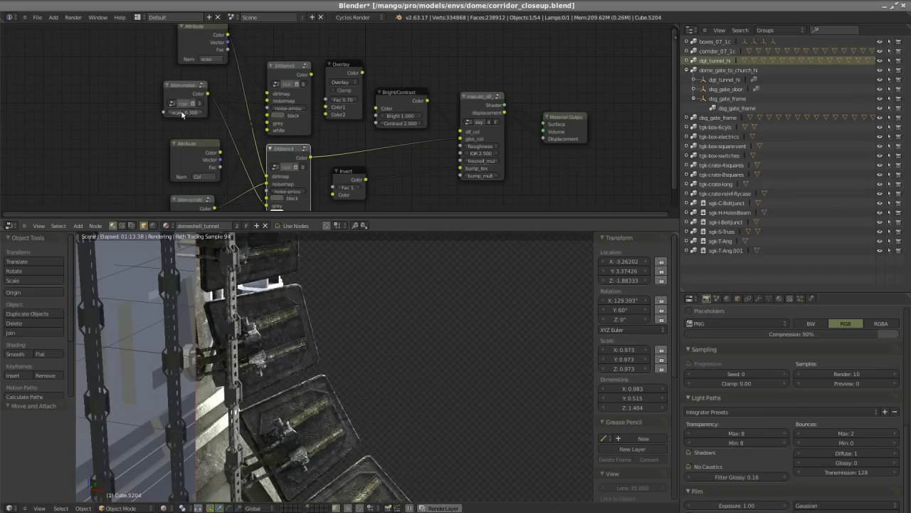
{"action": "left_click_drag", "start_coordinate": [177, 89], "coordinate": [177, 93]}
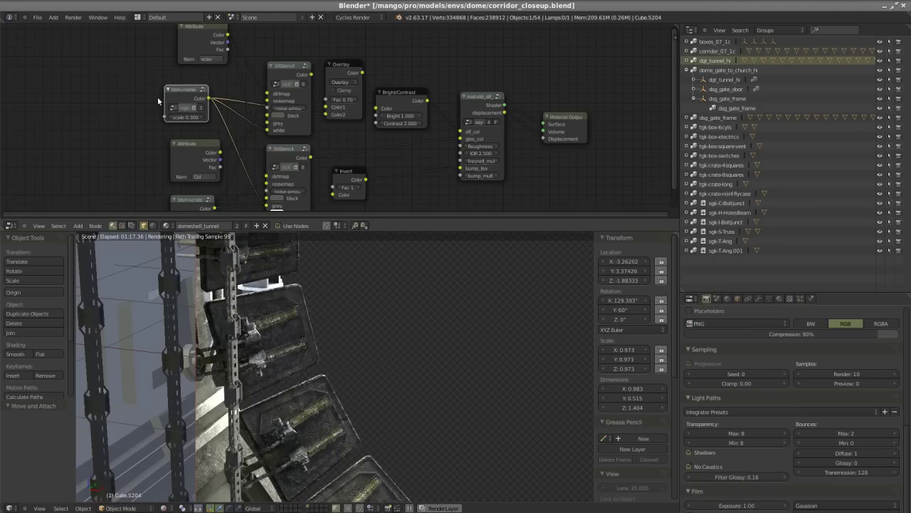
{"action": "scroll", "coordinate": [185, 94], "scroll_direction": "up", "scroll_amount": 5}
{"action": "scroll", "coordinate": [201, 94], "scroll_direction": "down", "scroll_amount": 4}
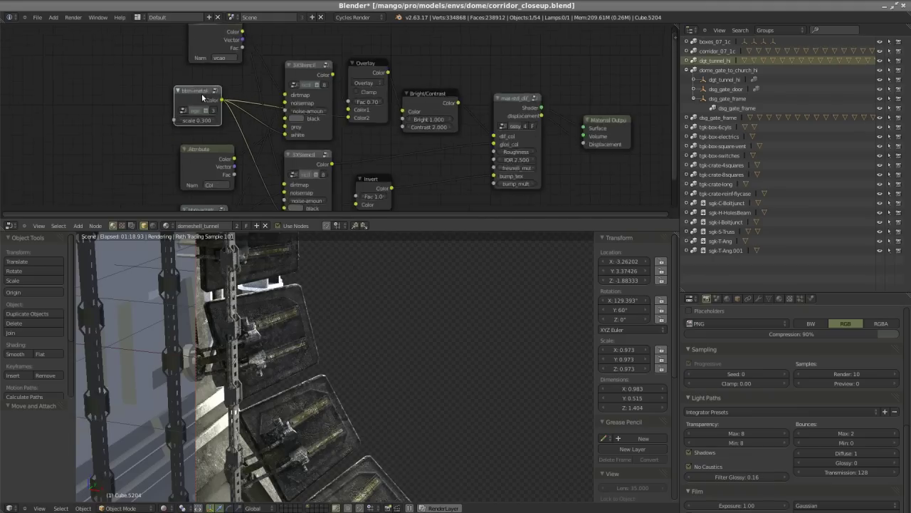
{"action": "scroll", "coordinate": [201, 94], "scroll_direction": "up", "scroll_amount": 2}
{"action": "scroll", "coordinate": [185, 107], "scroll_direction": "down", "scroll_amount": 3}
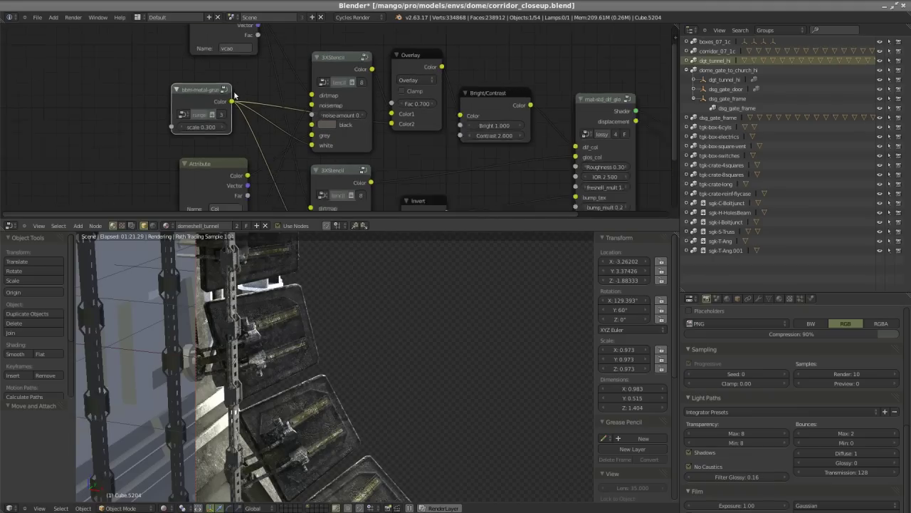
{"action": "scroll", "coordinate": [222, 96], "scroll_direction": "up", "scroll_amount": 4}
{"action": "scroll", "coordinate": [222, 96], "scroll_direction": "down", "scroll_amount": 3}
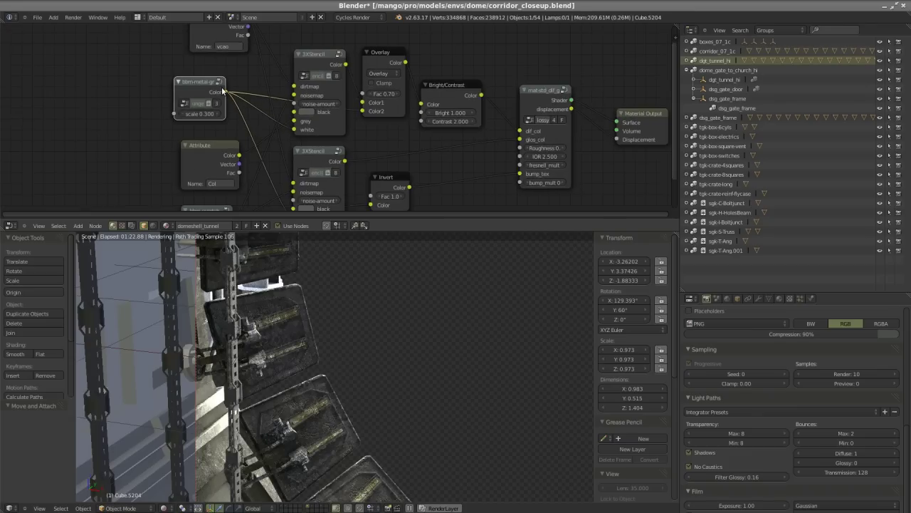
{"action": "scroll", "coordinate": [221, 96], "scroll_direction": "up", "scroll_amount": 1}
{"action": "scroll", "coordinate": [214, 106], "scroll_direction": "down", "scroll_amount": 3}
Move the bbm-scratches node slightly up towards the Col Attribute node and trace its links to the 3XStencil and Invert nodes
{"action": "scroll", "coordinate": [207, 158], "scroll_direction": "down", "scroll_amount": 4}
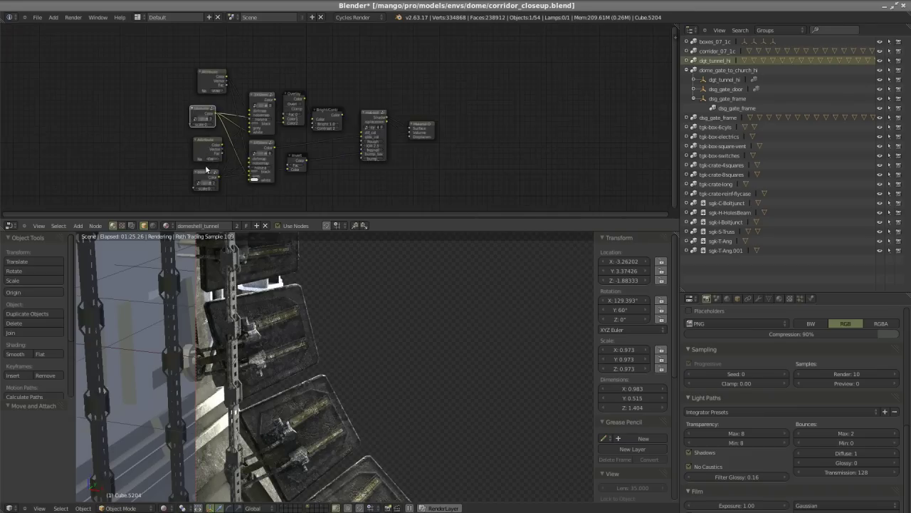
{"action": "scroll", "coordinate": [206, 181], "scroll_direction": "up", "scroll_amount": 9}
{"action": "left_click_drag", "start_coordinate": [196, 166], "coordinate": [193, 146]}
{"action": "scroll", "coordinate": [193, 146], "scroll_direction": "down", "scroll_amount": 3}
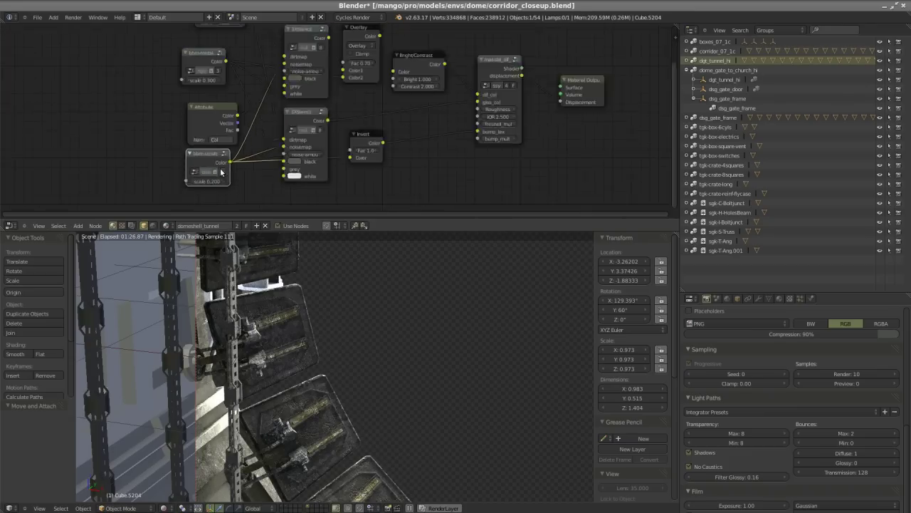
{"action": "scroll", "coordinate": [225, 127], "scroll_direction": "up", "scroll_amount": 3}
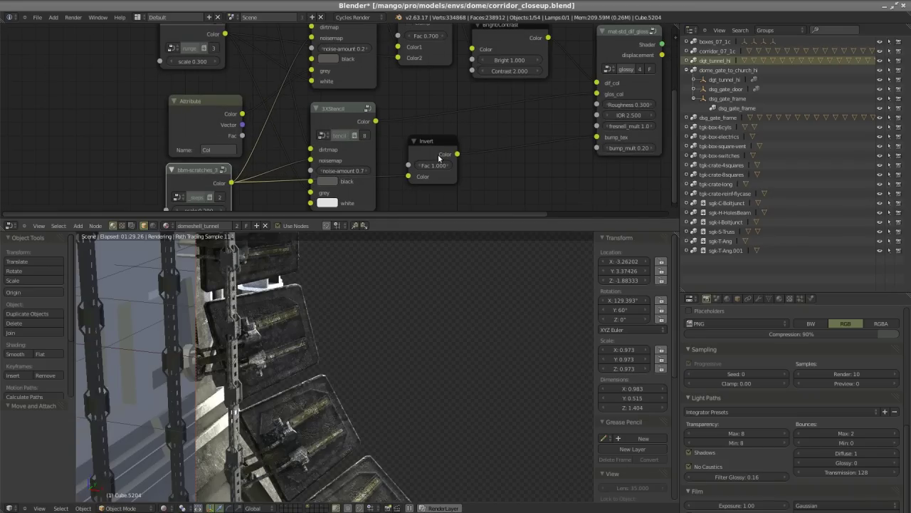
{"action": "scroll", "coordinate": [438, 154], "scroll_direction": "down", "scroll_amount": 3}
{"action": "scroll", "coordinate": [297, 107], "scroll_direction": "up", "scroll_amount": 2}
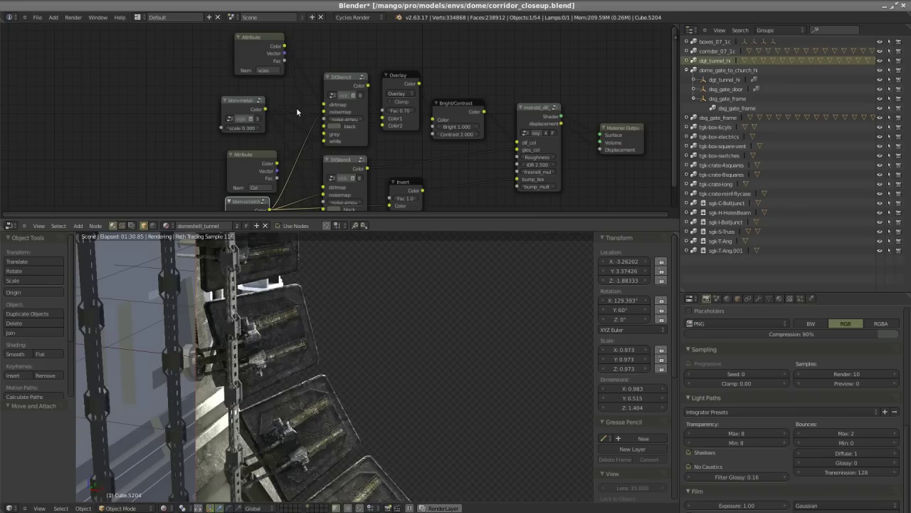
Move the vcao Attribute node slightly down and left, and the Col Attribute node up below the bbm-metal node
{"action": "mouse_move", "coordinate": [245, 49]}
{"action": "left_mouse_down"}
{"action": "mouse_move", "coordinate": [214, 37]}
{"action": "mouse_move", "coordinate": [233, 67]}
{"action": "mouse_move", "coordinate": [233, 57]}
{"action": "left_mouse_up"}
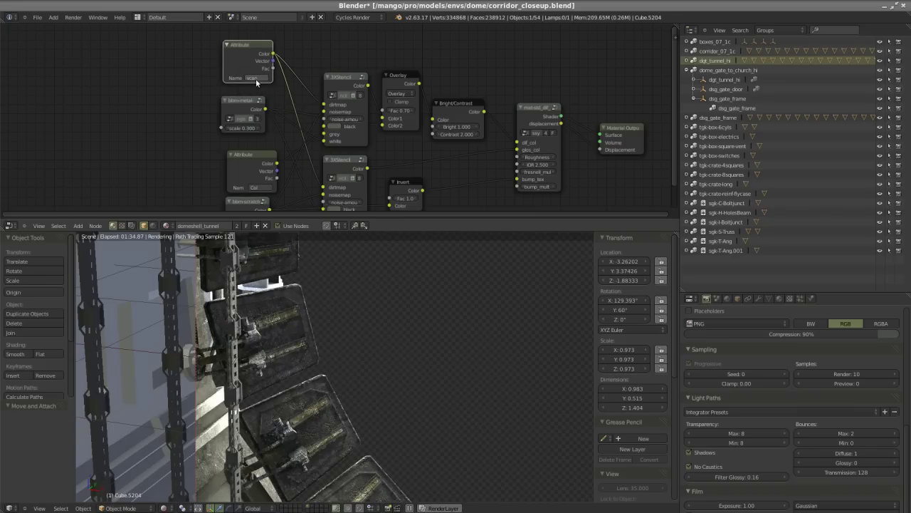
{"action": "left_click_drag", "start_coordinate": [240, 179], "coordinate": [238, 156]}
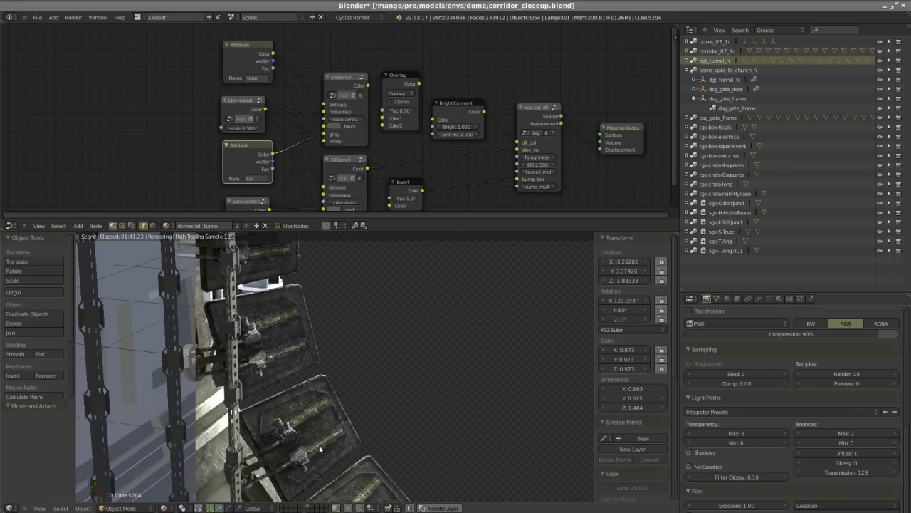
{"action": "mouse_move", "coordinate": [244, 59]}
{"action": "left_mouse_down"}
{"action": "mouse_move", "coordinate": [239, 50]}
{"action": "mouse_move", "coordinate": [236, 73]}
{"action": "mouse_move", "coordinate": [236, 64]}
{"action": "left_mouse_up"}
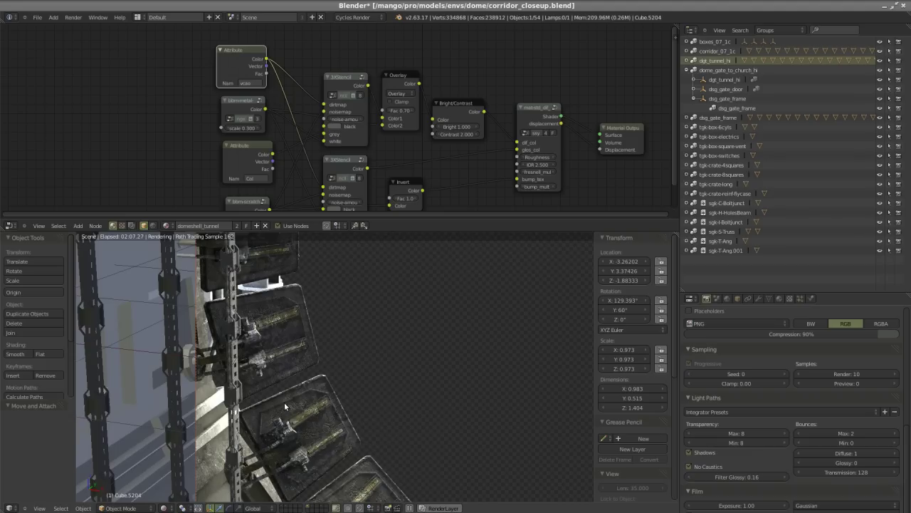
Leave the rendered preview, switch the render engine to Blender Render, and inspect the vertex colours on the tunnel panels up close
{"action": "key", "text": "shift+z"}
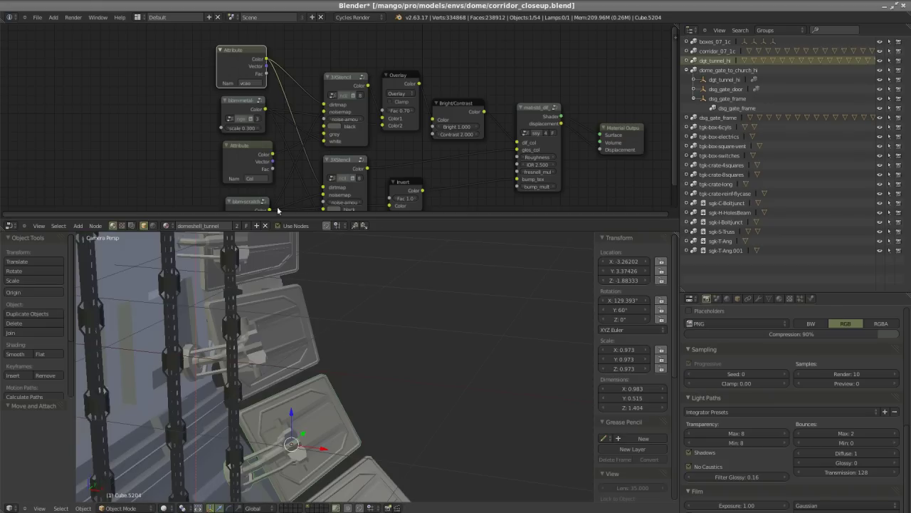
{"action": "left_click", "coordinate": [370, 18]}
{"action": "left_click", "coordinate": [369, 36]}
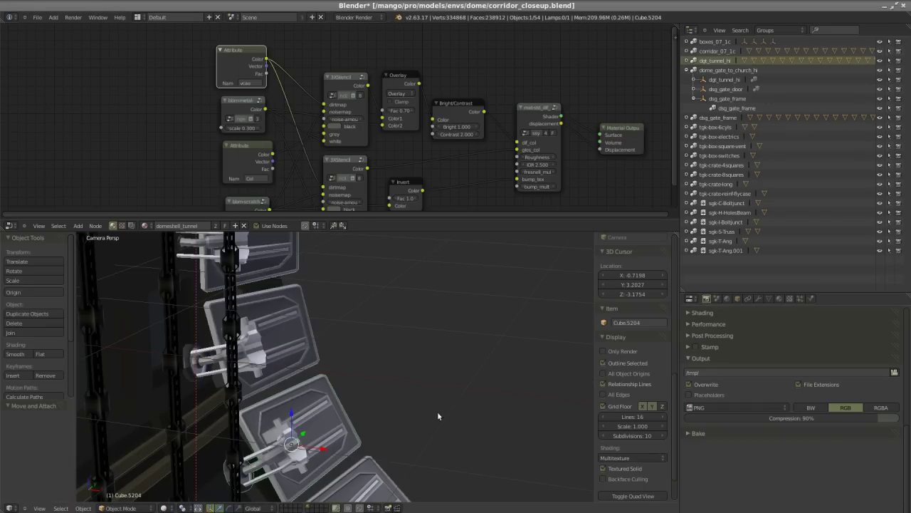
{"action": "scroll", "coordinate": [312, 445], "scroll_direction": "up", "scroll_amount": 6}
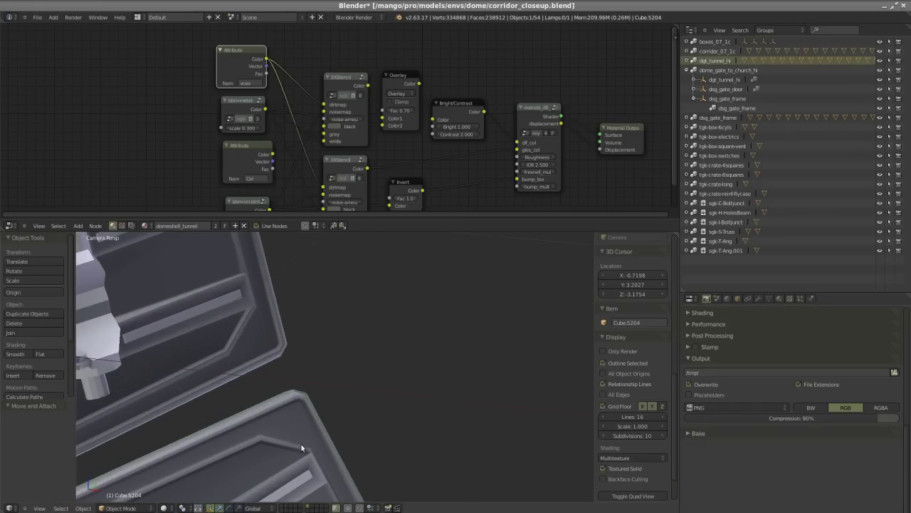
{"action": "scroll", "coordinate": [323, 398], "scroll_direction": "down", "scroll_amount": 6}
{"action": "scroll", "coordinate": [289, 448], "scroll_direction": "up", "scroll_amount": 3}
{"action": "scroll", "coordinate": [286, 451], "scroll_direction": "down", "scroll_amount": 3}
{"action": "scroll", "coordinate": [254, 488], "scroll_direction": "up", "scroll_amount": 2}
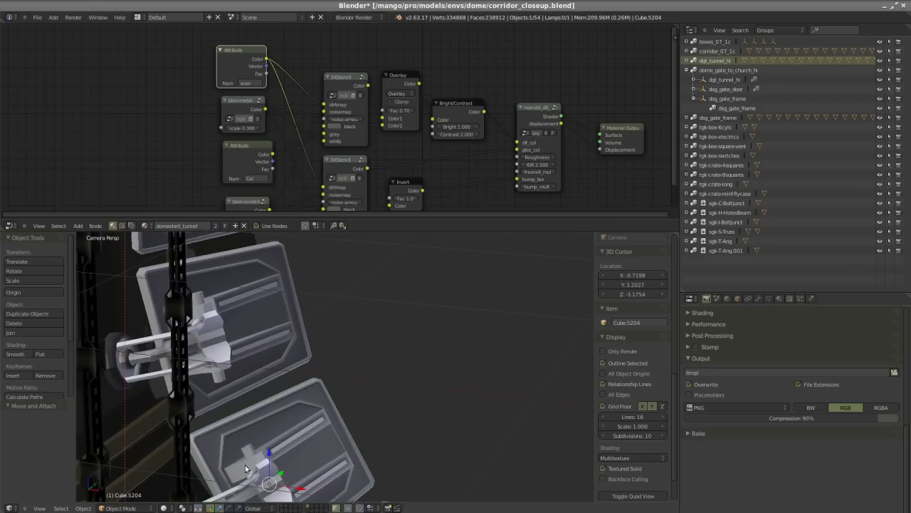
{"action": "scroll", "coordinate": [304, 420], "scroll_direction": "down", "scroll_amount": 4}
{"action": "scroll", "coordinate": [311, 440], "scroll_direction": "up", "scroll_amount": 3}
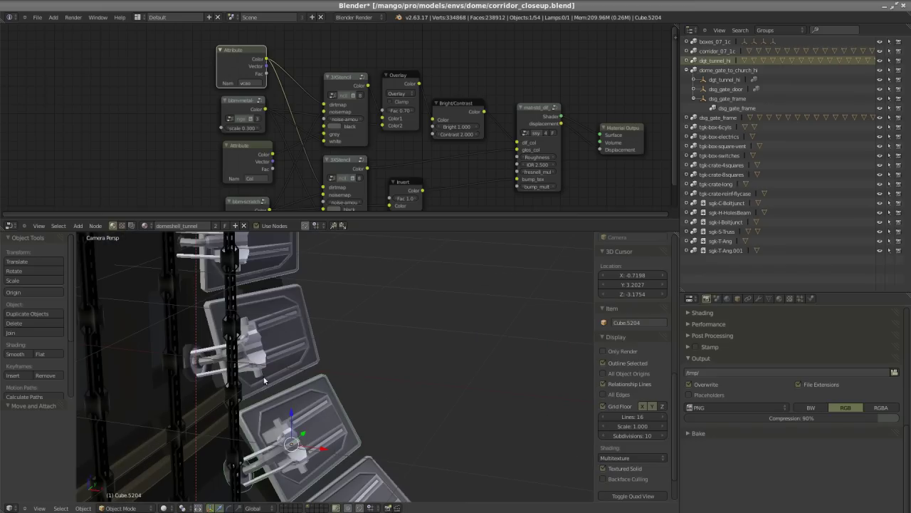
In the mesh data settings, make the other vertex colour layer active and inspect it on the tunnel panels
{"action": "left_click", "coordinate": [769, 298]}
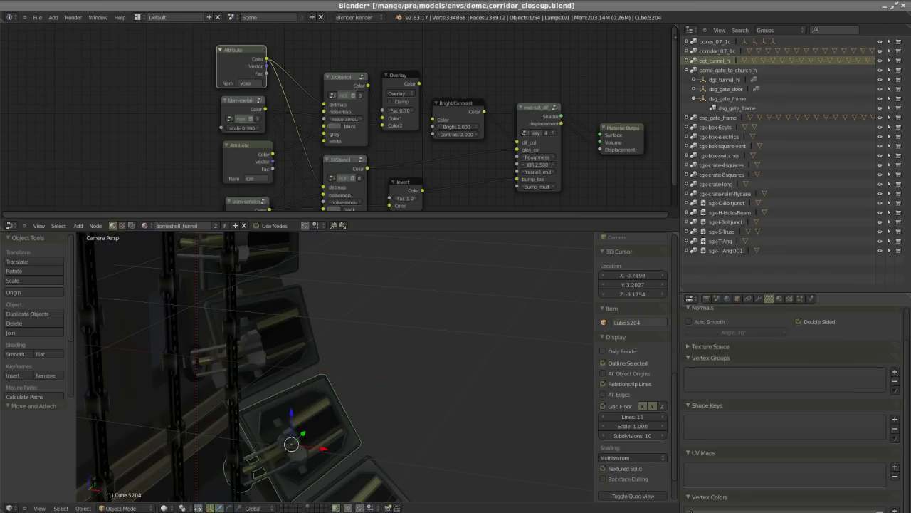
{"action": "scroll", "coordinate": [294, 437], "scroll_direction": "up", "scroll_amount": 5}
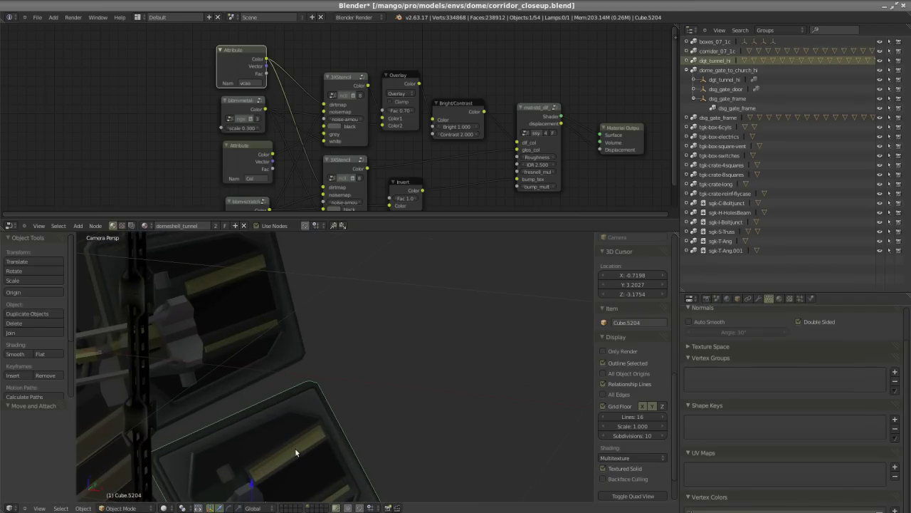
{"action": "scroll", "coordinate": [269, 416], "scroll_direction": "down", "scroll_amount": 3}
{"action": "scroll", "coordinate": [249, 487], "scroll_direction": "up", "scroll_amount": 2}
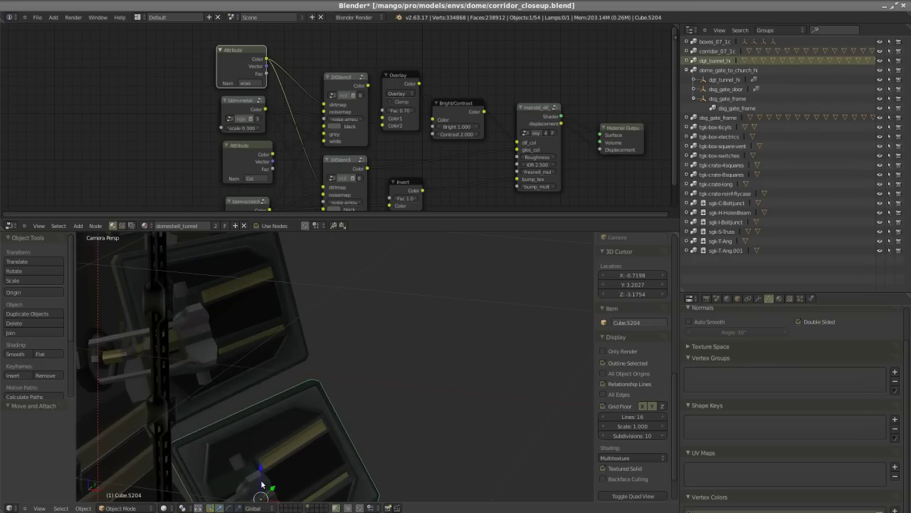
{"action": "middle_click_drag", "start_coordinate": [295, 418], "coordinate": [308, 380]}
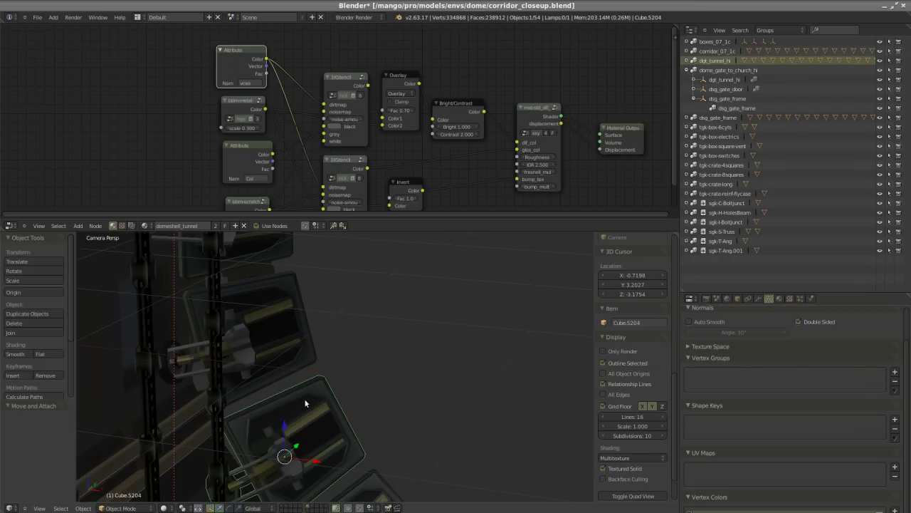
Put the selected panel mesh Cube.5204 into Vertex Paint mode
{"action": "key", "text": "Tab"}
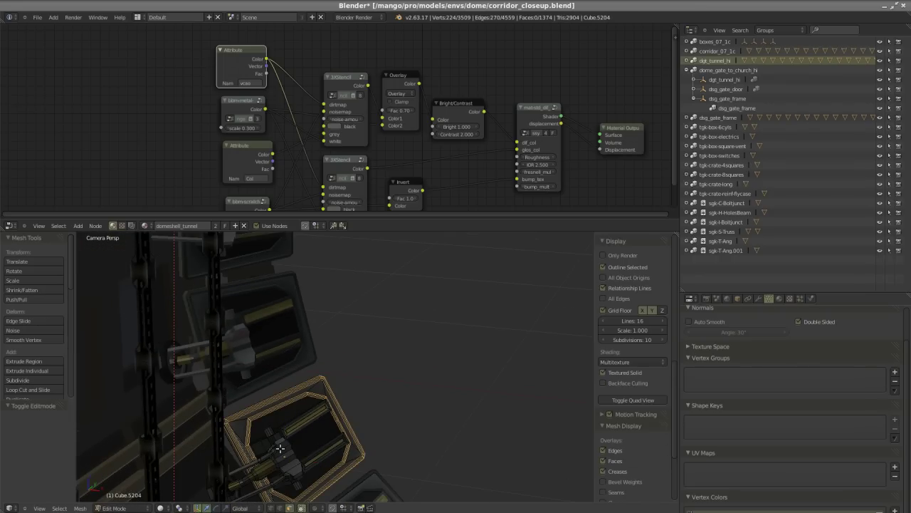
{"action": "key", "text": "Tab"}
{"action": "key", "text": "Tab"}
{"action": "left_click", "coordinate": [117, 507]}
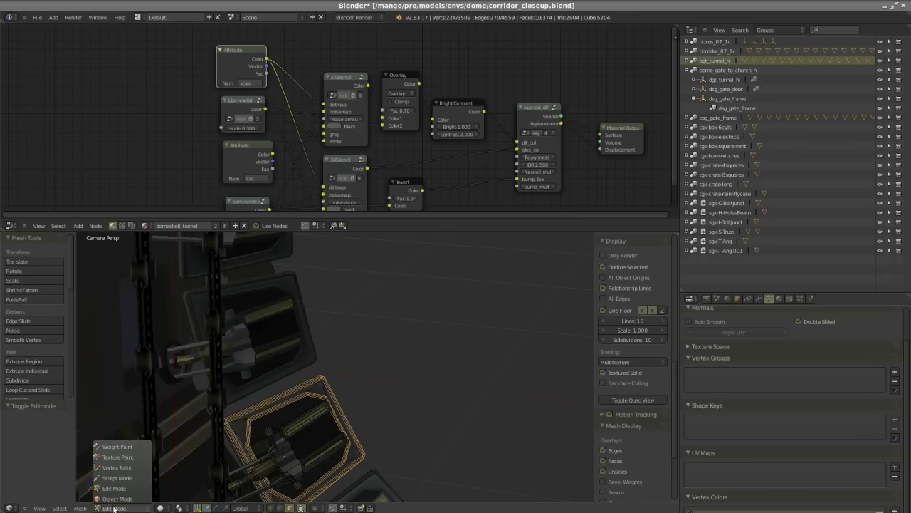
{"action": "left_click", "coordinate": [120, 468]}
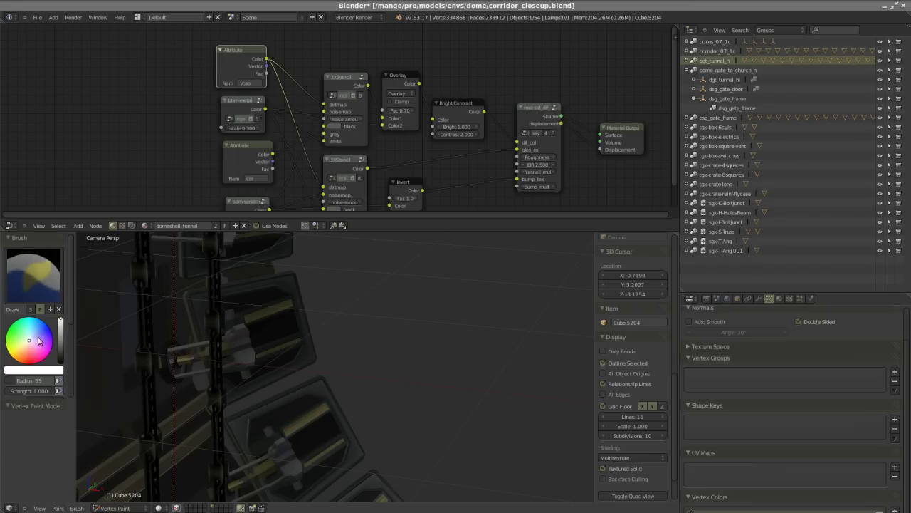
Try painting the panel's outer edges white at strength 1.000, and undo the strokes
{"action": "scroll", "coordinate": [284, 413], "scroll_direction": "down", "scroll_amount": 5}
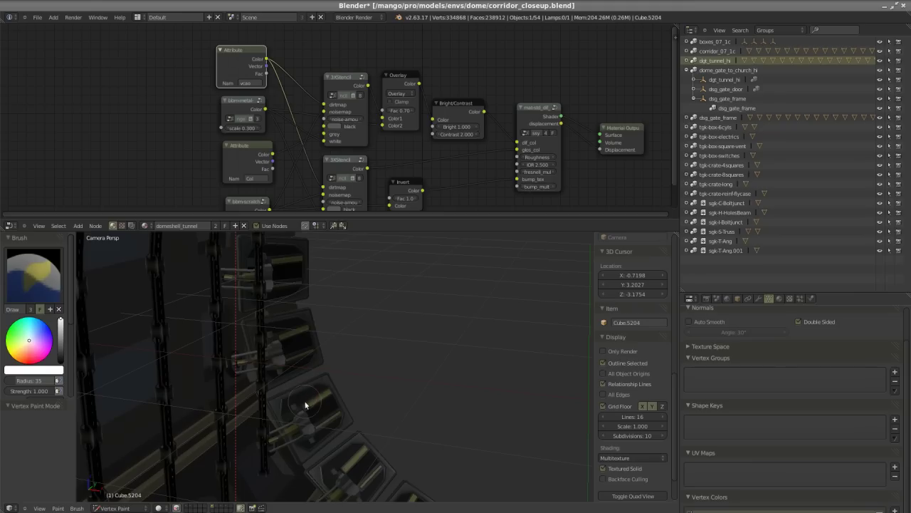
{"action": "scroll", "coordinate": [324, 390], "scroll_direction": "up", "scroll_amount": 4}
{"action": "left_click_drag", "start_coordinate": [320, 381], "coordinate": [349, 441]}
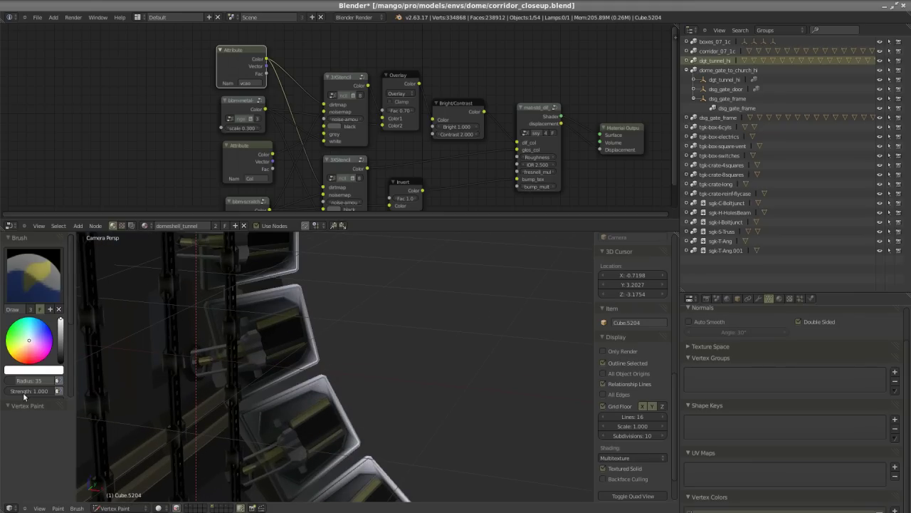
{"action": "left_click_drag", "start_coordinate": [38, 392], "coordinate": [12, 391]}
{"action": "key", "text": "ctrl+z"}
{"action": "key", "text": "ctrl+z"}
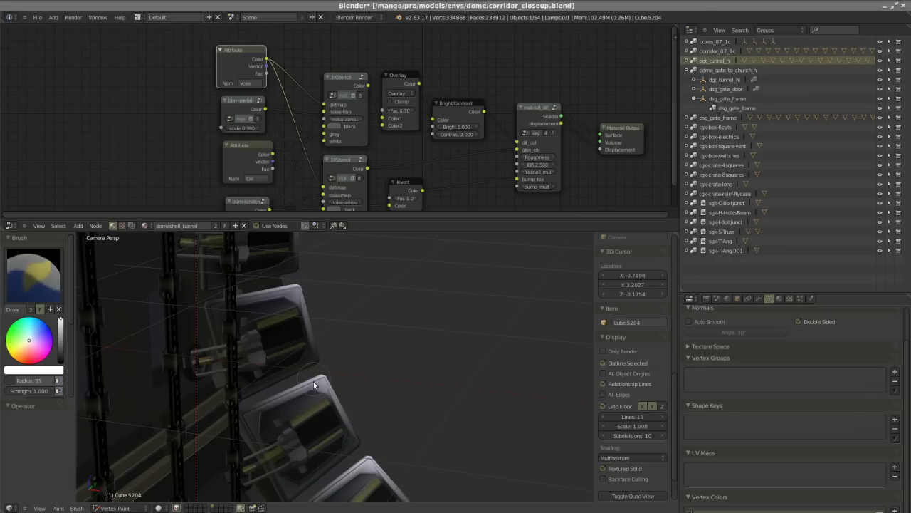
{"action": "key", "text": "ctrl+z"}
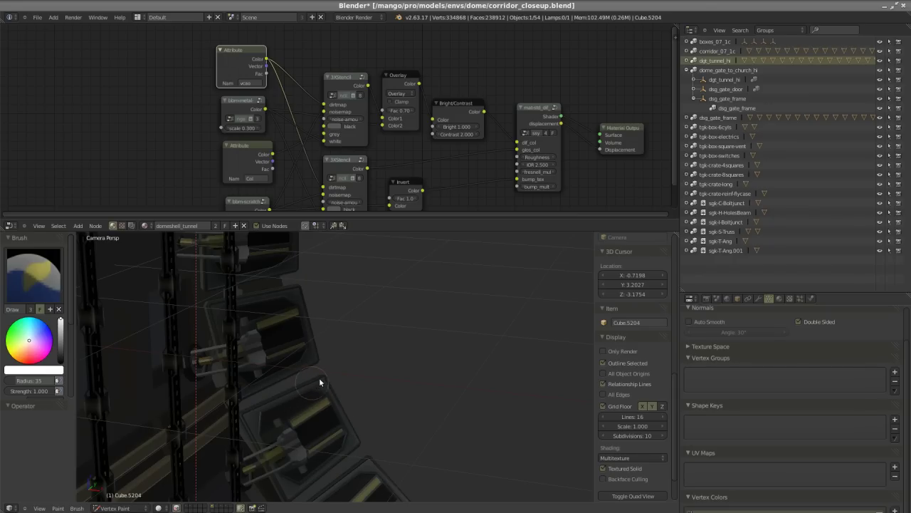
{"action": "key", "text": "ctrl+shift+z"}
{"action": "key", "text": "ctrl+z"}
Set the brush strength to 0.157, and paint over the panel in white and a pale peach tint
{"action": "mouse_move", "coordinate": [36, 392]}
{"action": "left_mouse_down"}
{"action": "mouse_move", "coordinate": [6, 392]}
{"action": "mouse_move", "coordinate": [14, 394]}
{"action": "left_mouse_up"}
{"action": "left_click_drag", "start_coordinate": [273, 411], "coordinate": [335, 404]}
{"action": "mouse_move", "coordinate": [321, 372]}
{"action": "left_mouse_down"}
{"action": "mouse_move", "coordinate": [336, 432]}
{"action": "mouse_move", "coordinate": [311, 385]}
{"action": "mouse_move", "coordinate": [341, 452]}
{"action": "mouse_move", "coordinate": [350, 446]}
{"action": "mouse_move", "coordinate": [334, 440]}
{"action": "left_mouse_up"}
{"action": "left_click", "coordinate": [22, 348]}
{"action": "mouse_move", "coordinate": [325, 395]}
{"action": "left_mouse_down"}
{"action": "mouse_move", "coordinate": [307, 391]}
{"action": "mouse_move", "coordinate": [324, 353]}
{"action": "left_mouse_up"}
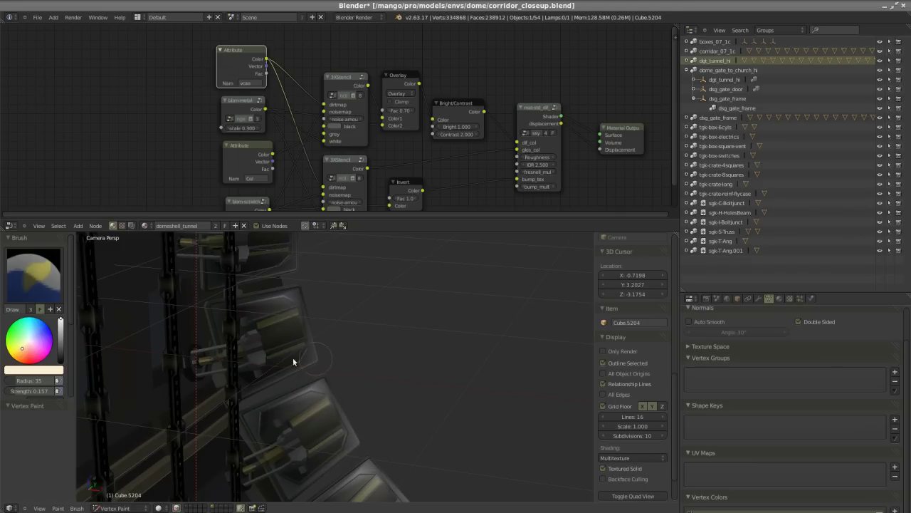
{"action": "left_click", "coordinate": [289, 416]}
Move the bbm-scratches node slightly left, keeping it below the Col Attribute node
{"action": "scroll", "coordinate": [245, 185], "scroll_direction": "up", "scroll_amount": 4}
{"action": "mouse_move", "coordinate": [236, 186]}
{"action": "left_mouse_down"}
{"action": "mouse_move", "coordinate": [260, 129]}
{"action": "mouse_move", "coordinate": [232, 187]}
{"action": "left_mouse_up"}
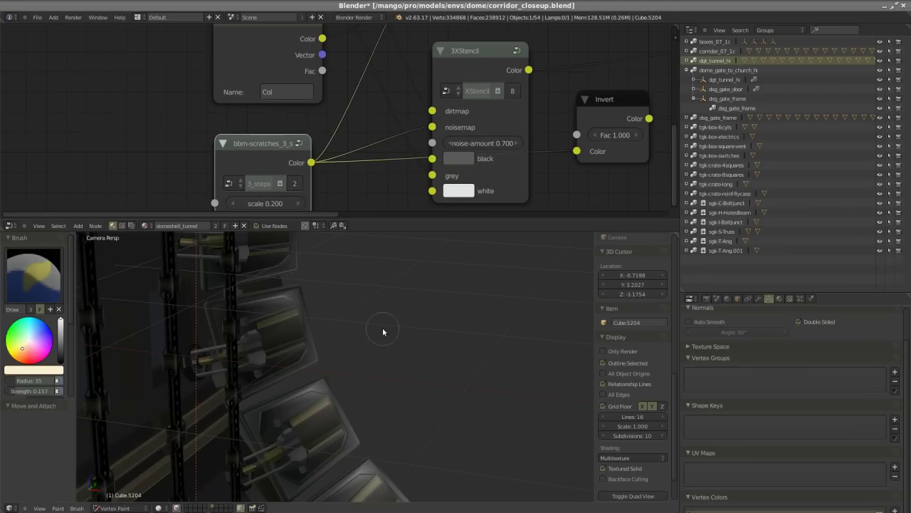
{"action": "scroll", "coordinate": [325, 139], "scroll_direction": "down", "scroll_amount": 5}
Darken the brush colour to a muted grey-green, paint over the panel, and compare the result with the Attribute nodes
{"action": "middle_click_drag", "start_coordinate": [325, 134], "coordinate": [333, 170]}
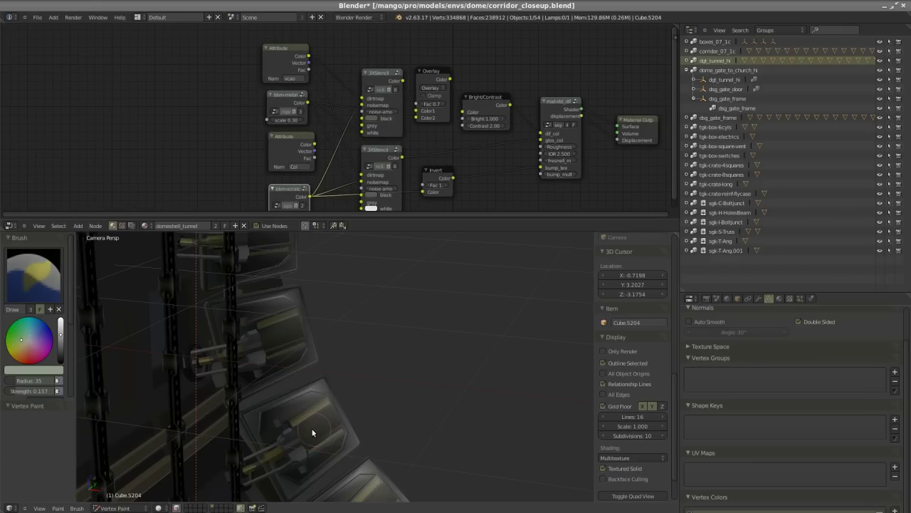
{"action": "scroll", "coordinate": [311, 432], "scroll_direction": "down", "scroll_amount": 2}
{"action": "scroll", "coordinate": [311, 431], "scroll_direction": "up", "scroll_amount": 4}
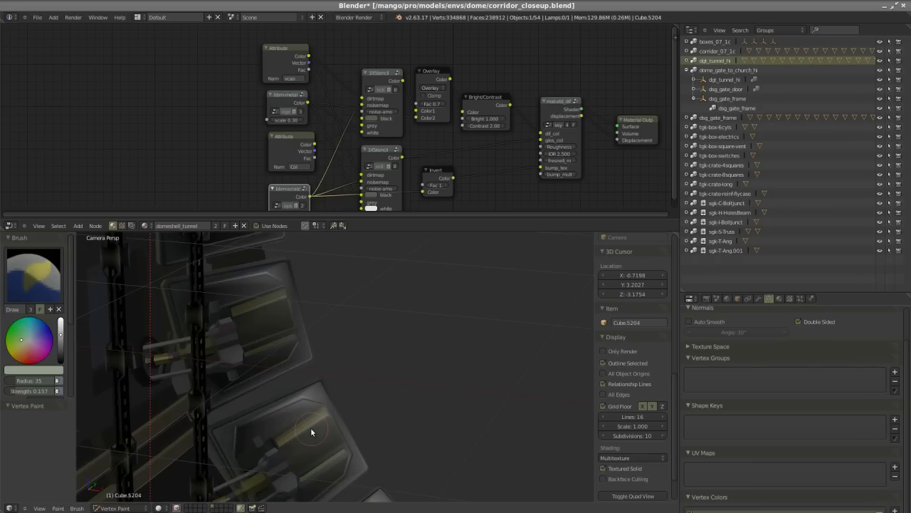
{"action": "scroll", "coordinate": [311, 432], "scroll_direction": "down", "scroll_amount": 2}
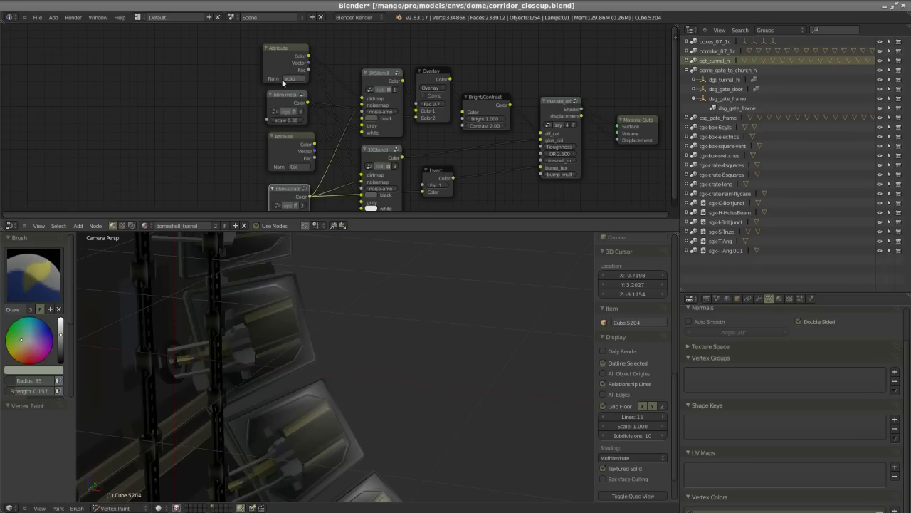
{"action": "scroll", "coordinate": [306, 168], "scroll_direction": "up", "scroll_amount": 3}
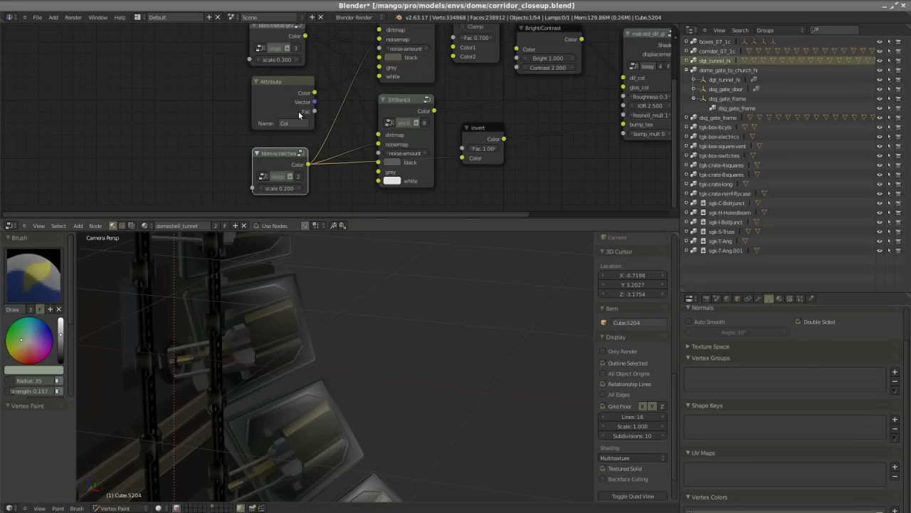
Inspect the domeshell_tunnel node tree and painted tunnel panels, and set the 3D view's shading to Texture
{"action": "middle_click_drag", "start_coordinate": [286, 35], "coordinate": [245, 110]}
{"action": "scroll", "coordinate": [244, 110], "scroll_direction": "up", "scroll_amount": 1}
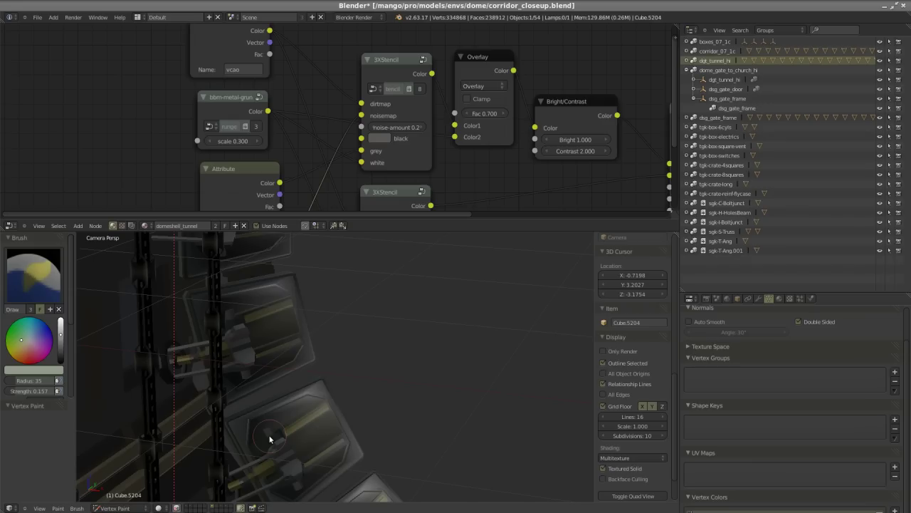
{"action": "scroll", "coordinate": [331, 153], "scroll_direction": "down", "scroll_amount": 3}
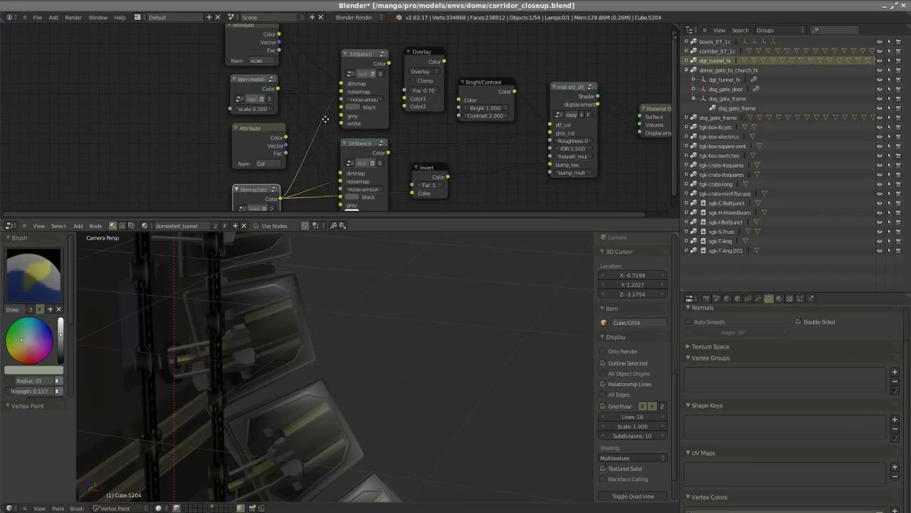
{"action": "scroll", "coordinate": [295, 358], "scroll_direction": "down", "scroll_amount": 1}
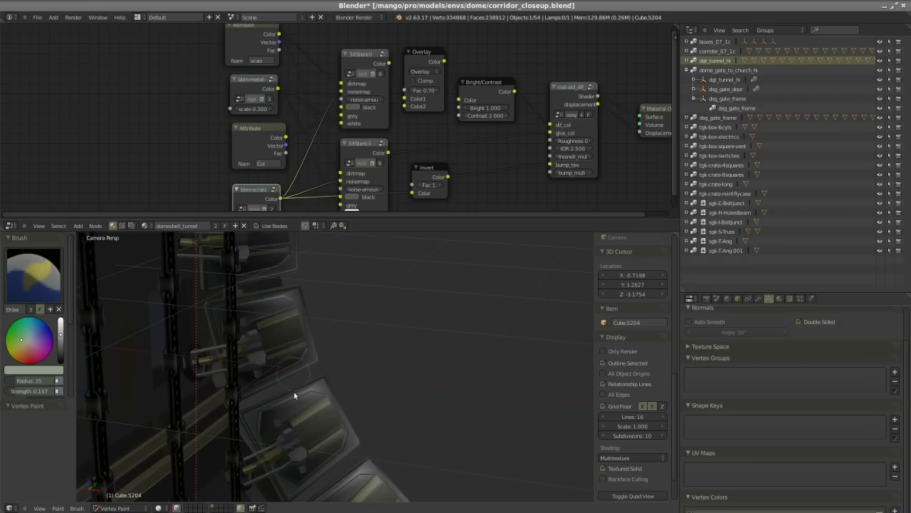
{"action": "left_click", "coordinate": [158, 508]}
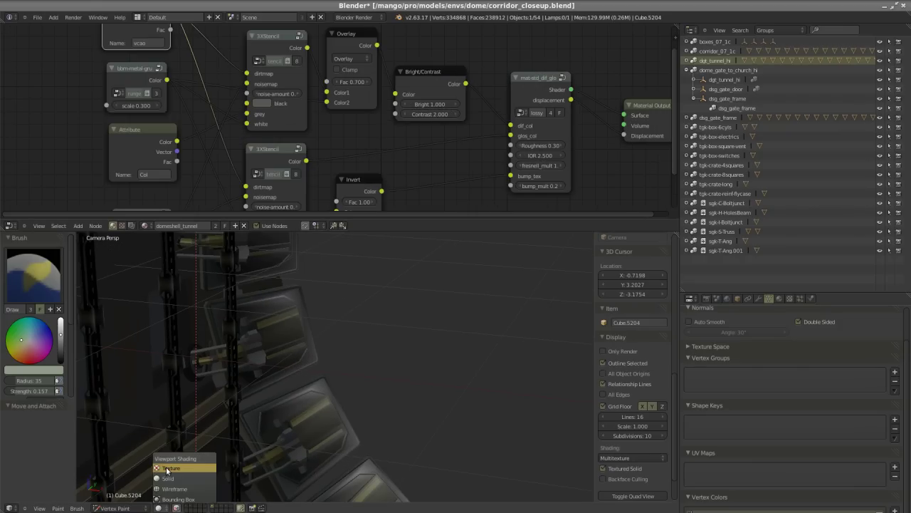
{"action": "left_click", "coordinate": [167, 469]}
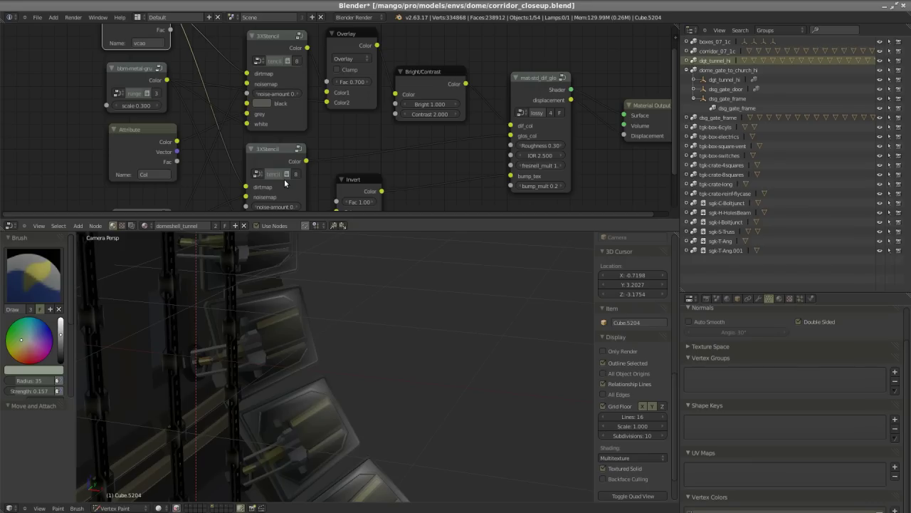
Move the Col Attribute node well to the left of the 3XStencil nodes to expose its link
{"action": "scroll", "coordinate": [288, 171], "scroll_direction": "down", "scroll_amount": 5}
{"action": "scroll", "coordinate": [248, 126], "scroll_direction": "up", "scroll_amount": 4}
{"action": "mouse_move", "coordinate": [169, 167]}
{"action": "left_mouse_down"}
{"action": "mouse_move", "coordinate": [167, 153]}
{"action": "mouse_move", "coordinate": [155, 171]}
{"action": "left_mouse_up"}
{"action": "left_click", "coordinate": [154, 170]}
{"action": "scroll", "coordinate": [293, 106], "scroll_direction": "down", "scroll_amount": 2}
{"action": "scroll", "coordinate": [293, 106], "scroll_direction": "up", "scroll_amount": 1}
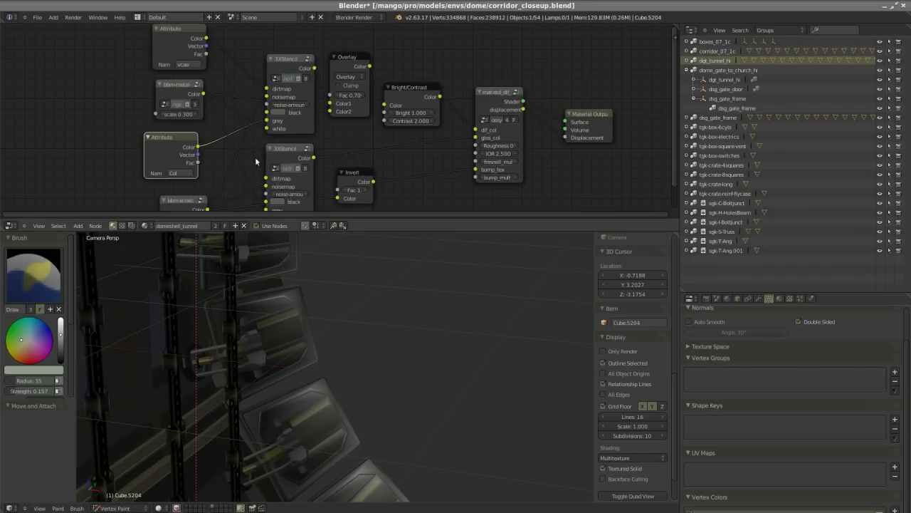
{"action": "left_click_drag", "start_coordinate": [162, 153], "coordinate": [99, 167]}
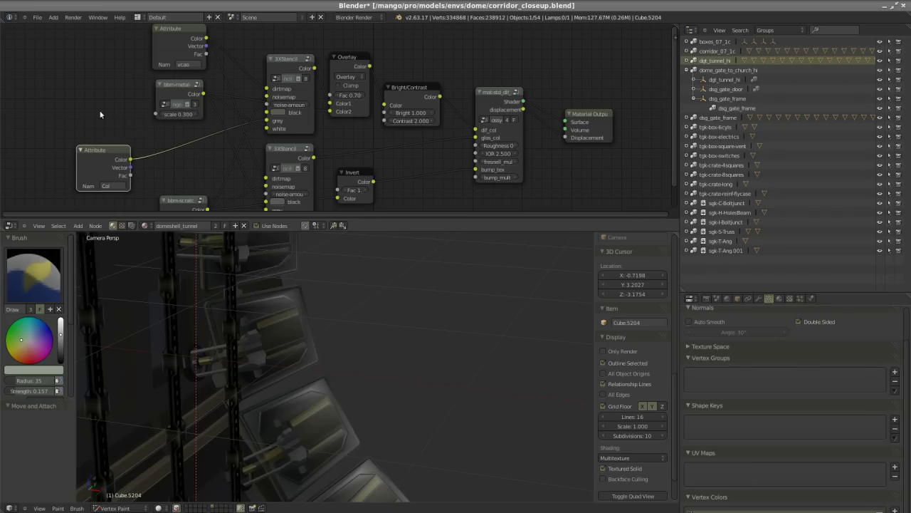
Move the bbm-metal node down and slightly left, and nudge the Overlay node right to show their links
{"action": "left_click_drag", "start_coordinate": [187, 89], "coordinate": [173, 121]}
{"action": "left_click", "coordinate": [344, 61]}
{"action": "left_click_drag", "start_coordinate": [344, 61], "coordinate": [346, 60]}
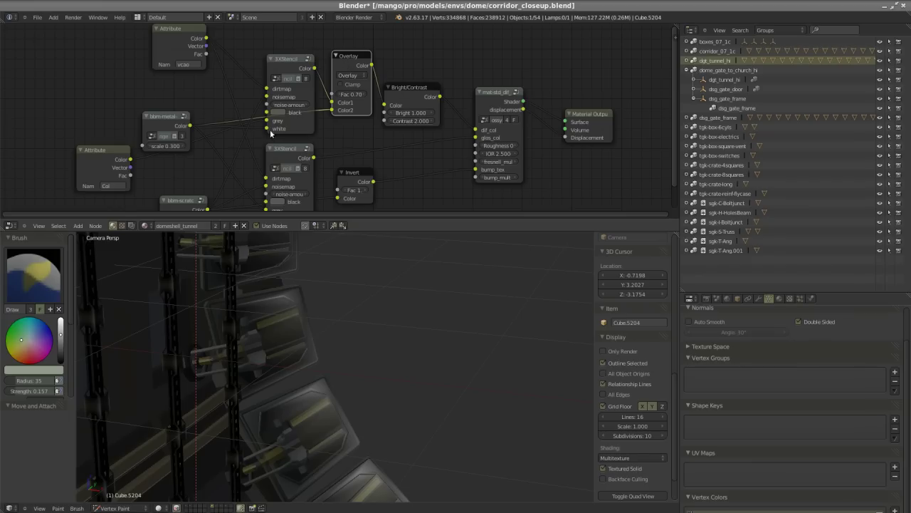
Realign the Col Attribute and bbm-metal nodes beneath the vcao Attribute node, and nudge the Bright/Contrast node slightly right
{"action": "left_click_drag", "start_coordinate": [113, 163], "coordinate": [185, 157]}
{"action": "left_click_drag", "start_coordinate": [169, 118], "coordinate": [183, 91]}
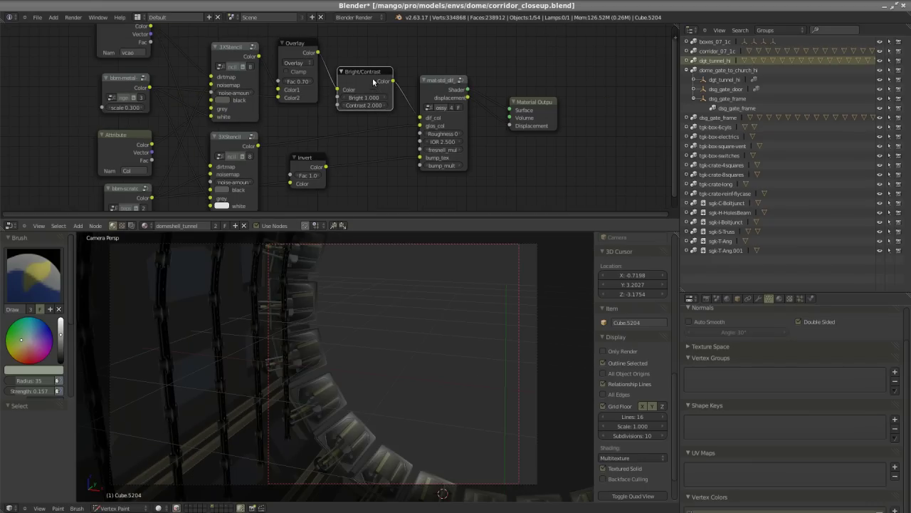
{"action": "left_click_drag", "start_coordinate": [373, 82], "coordinate": [371, 85]}
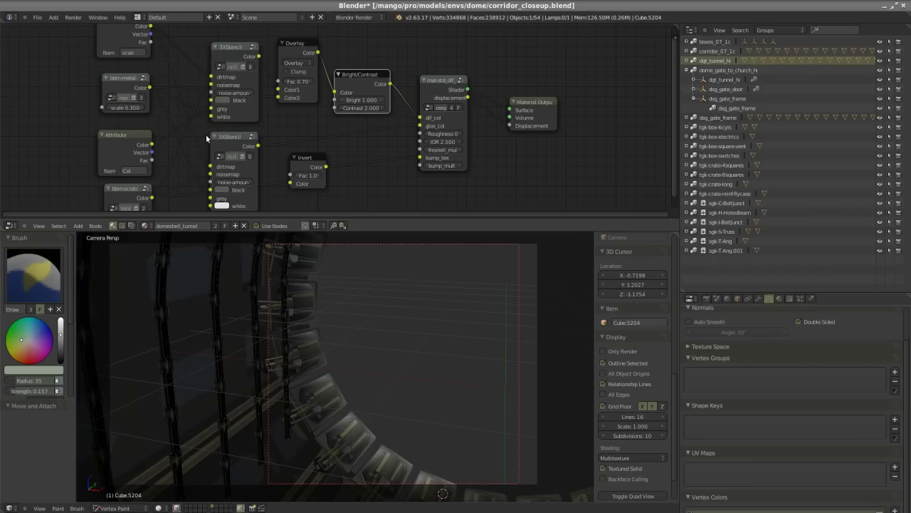
{"action": "left_click_drag", "start_coordinate": [366, 81], "coordinate": [373, 81]}
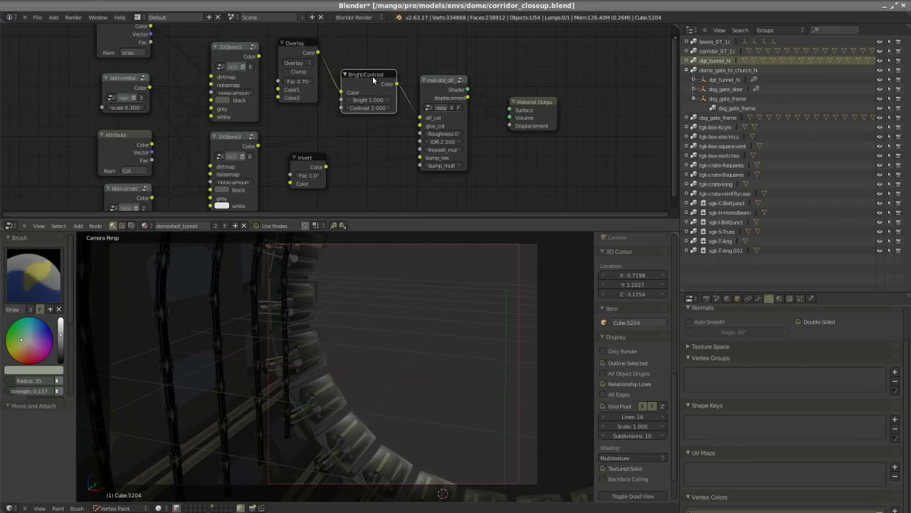